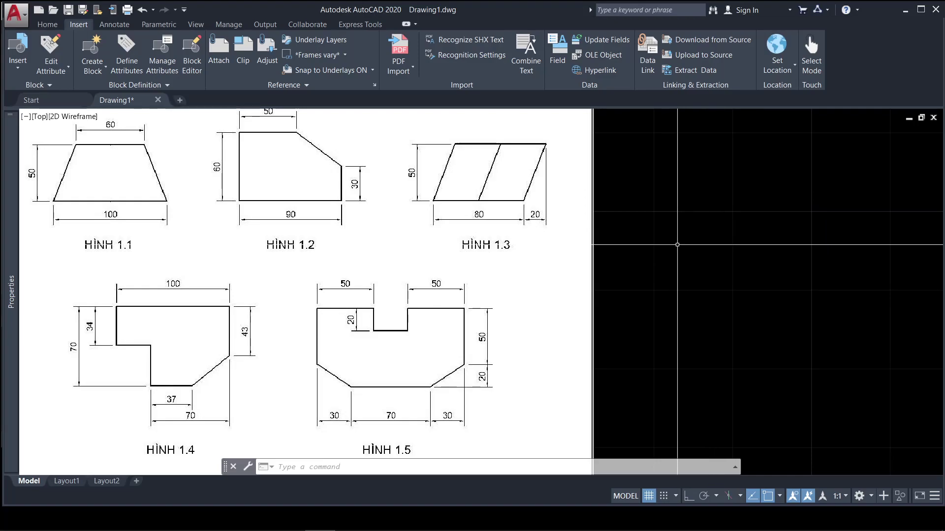
type("l")
key("Return")
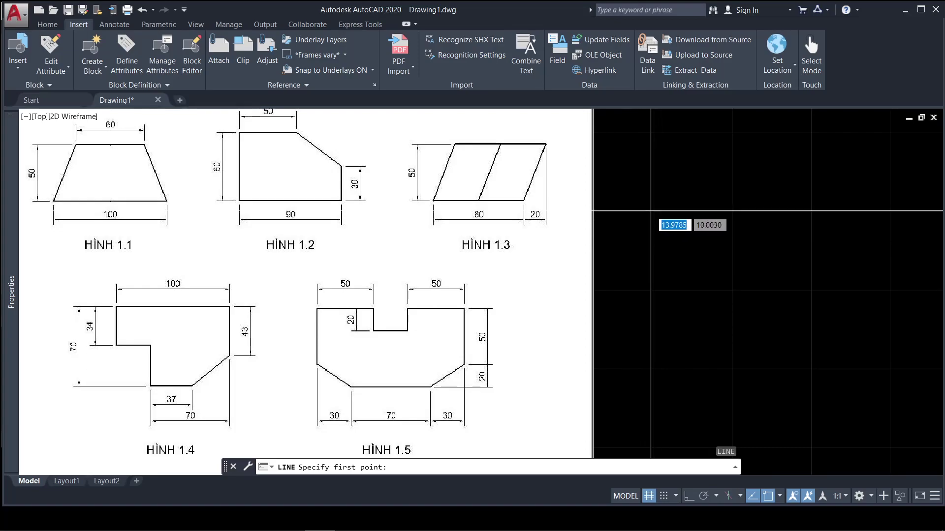
left_click(637, 278)
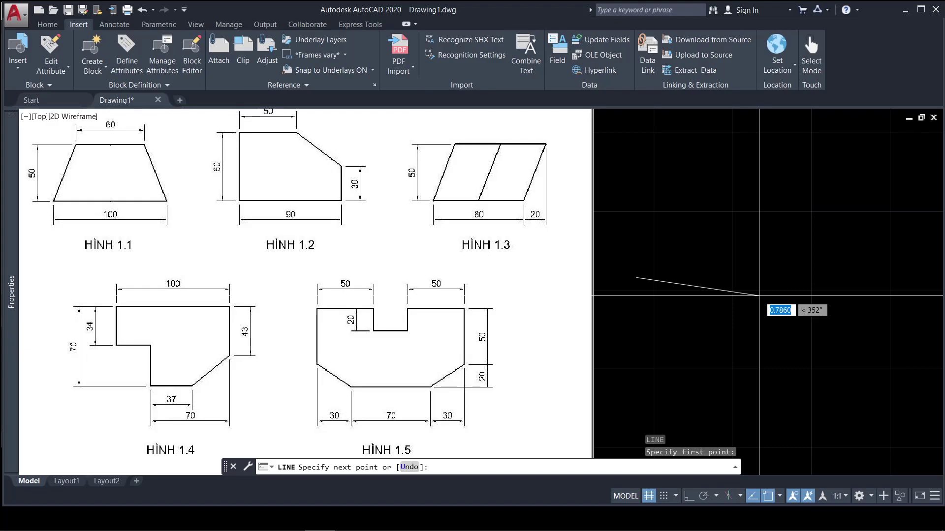
key("F8")
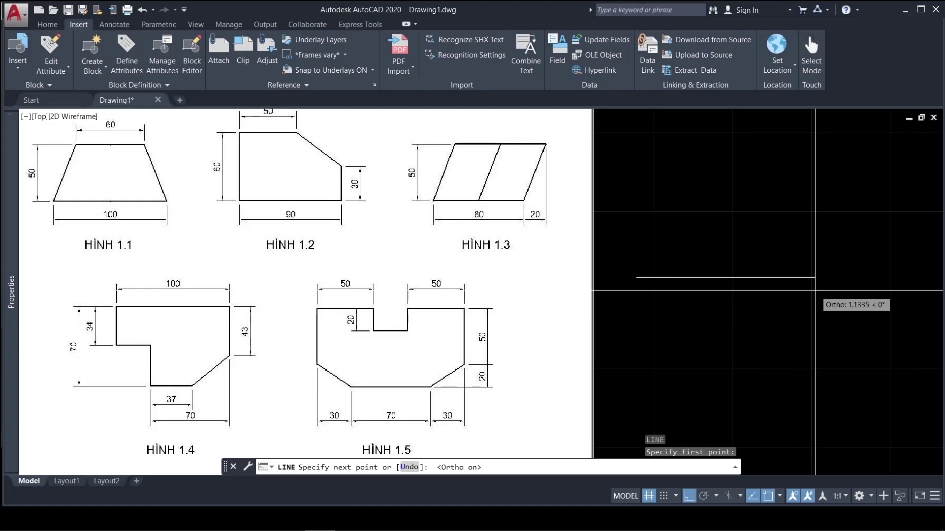
type("100")
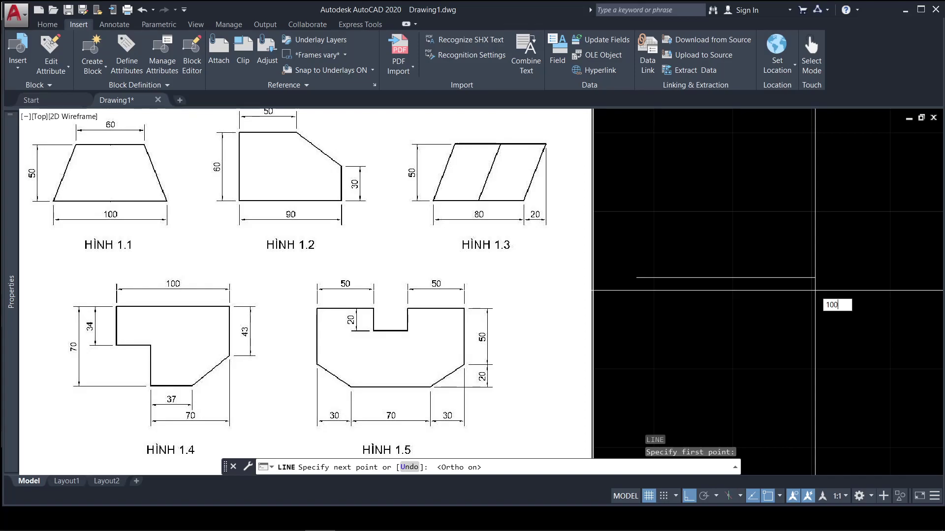
key("Return")
scroll(691, 290, "down", 5)
scroll(690, 291, "down", 3)
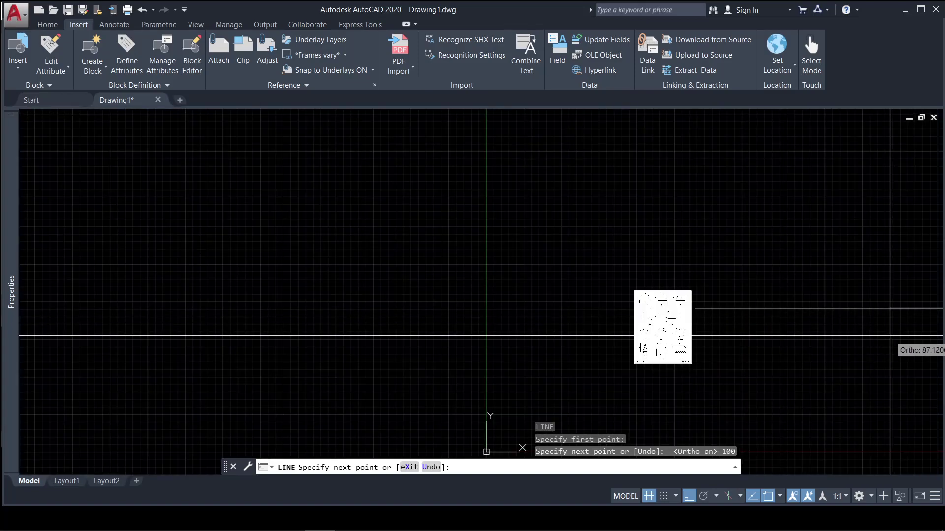
middle_click_drag(881, 315, 615, 320)
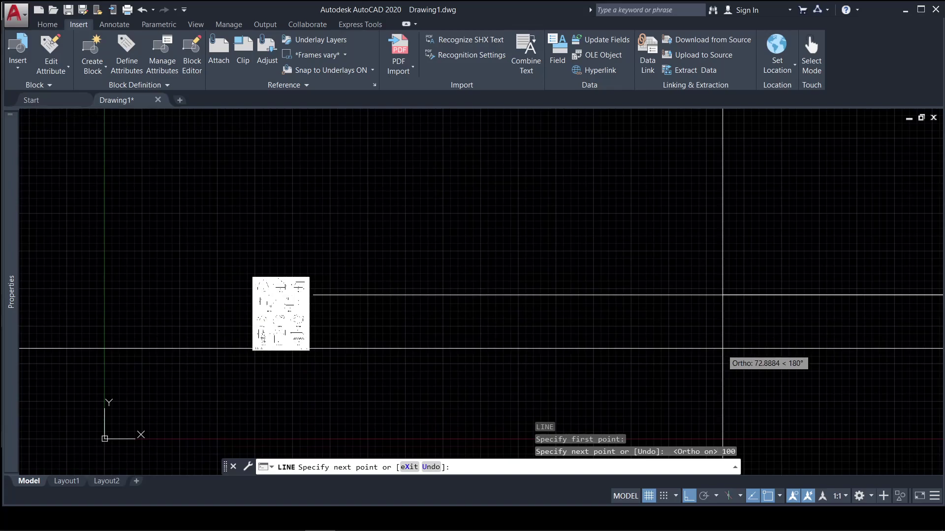
scroll(638, 325, "up", 2)
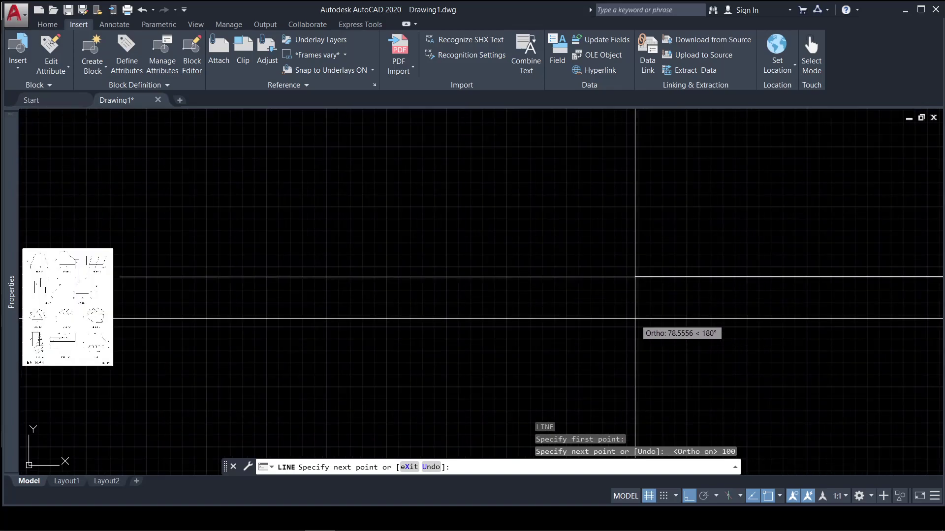
key("Escape")
left_click(651, 326)
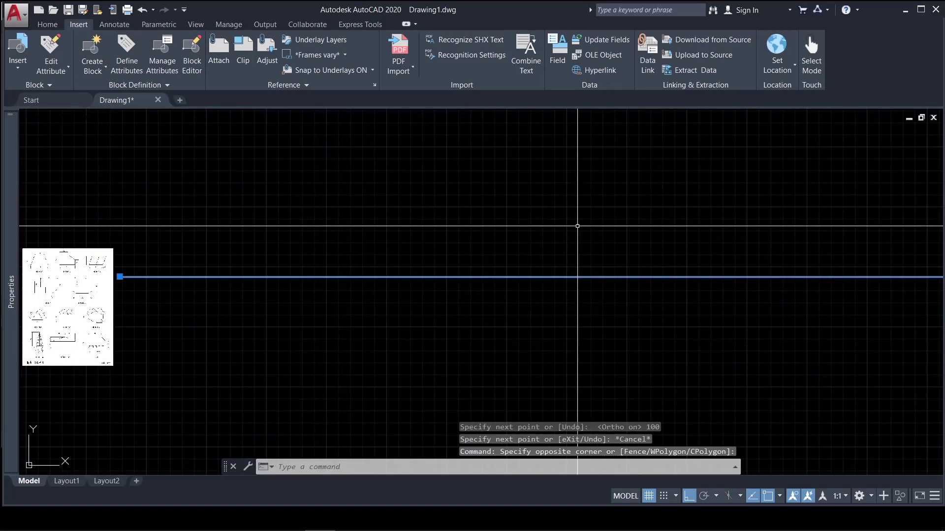
key("Delete")
scroll(546, 253, "down", 2)
scroll(227, 320, "up", 2)
scroll(295, 300, "up", 5)
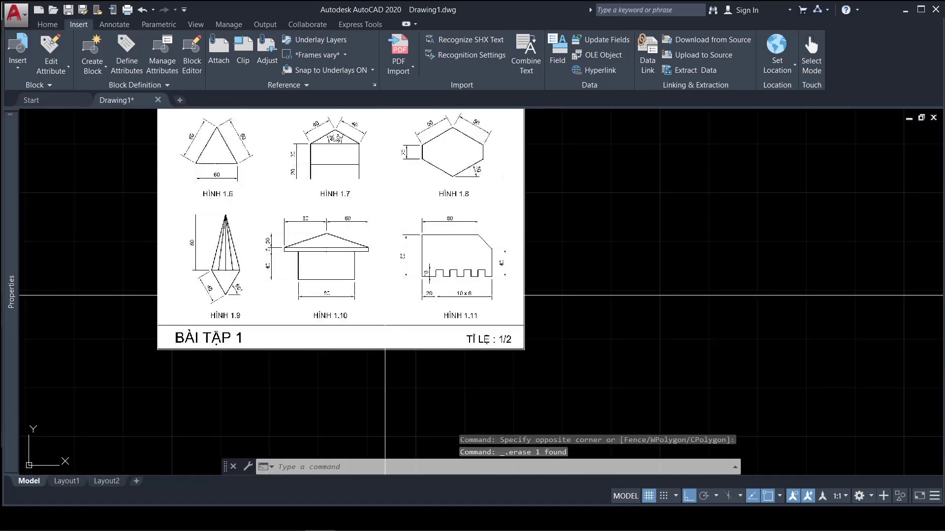
scroll(487, 295, "up", 8)
scroll(489, 296, "down", 4)
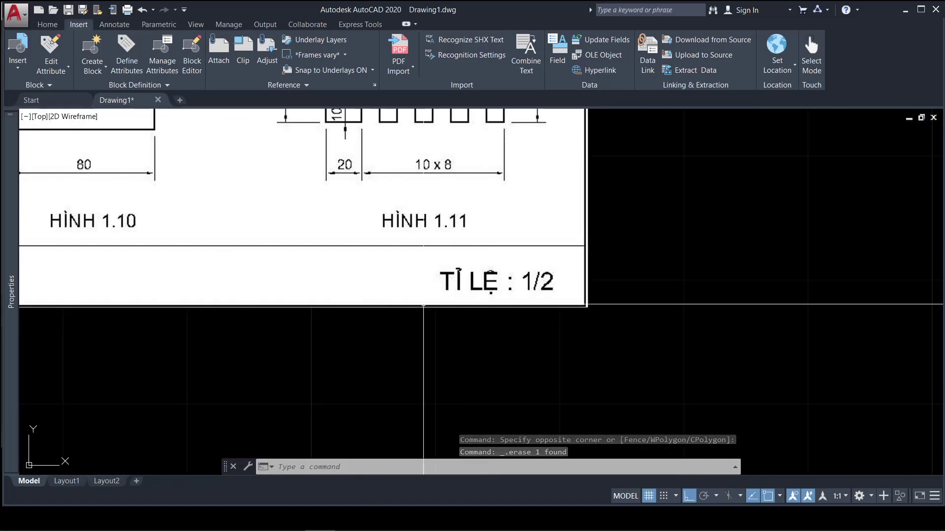
scroll(423, 305, "down", 3)
scroll(297, 337, "down", 2)
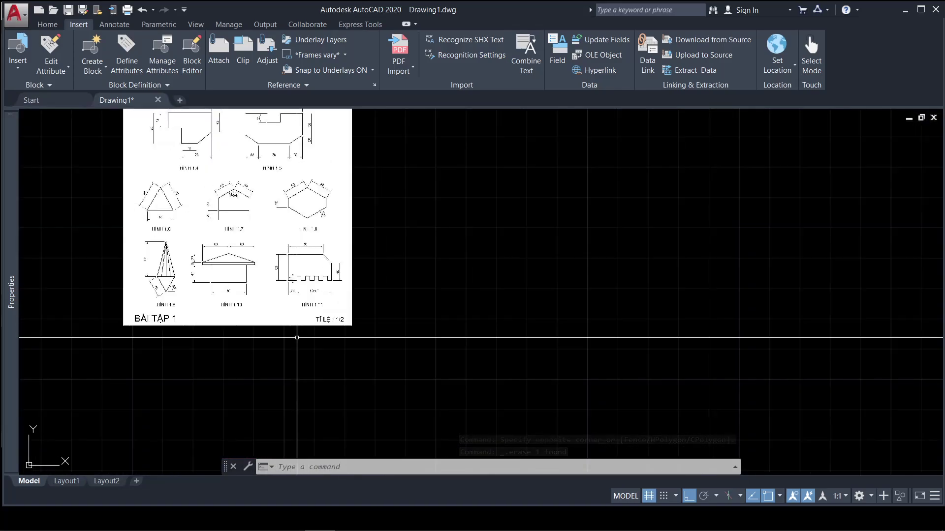
middle_click_drag(470, 218, 453, 253)
scroll(438, 243, "down", 2)
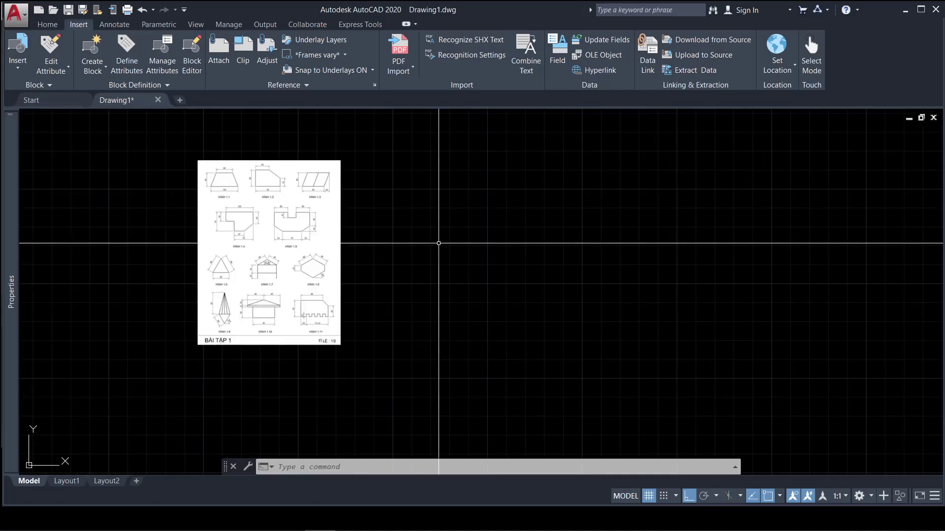
scroll(439, 243, "up", 2)
middle_click_drag(391, 241, 397, 262)
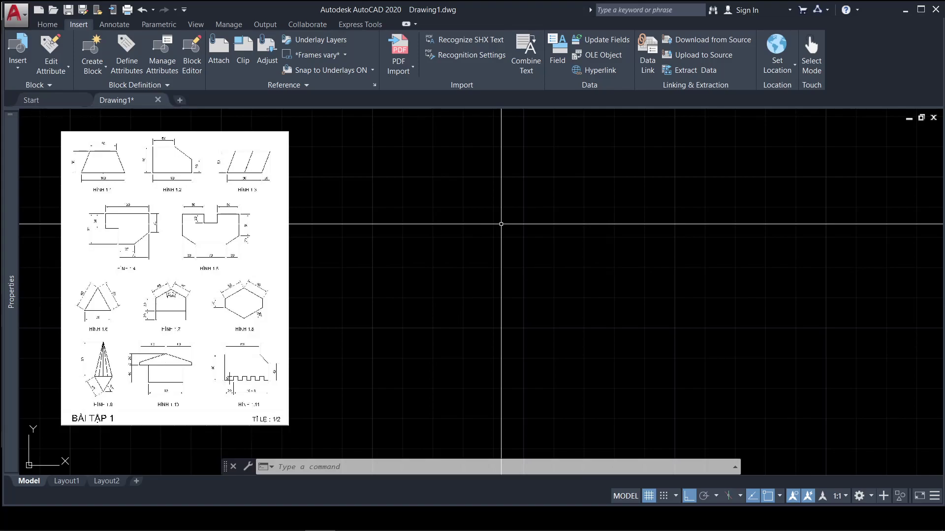
- Use MVSETUP without paper space to draw a Metric 210 × 297 border at scale factor 2
type("mvse")
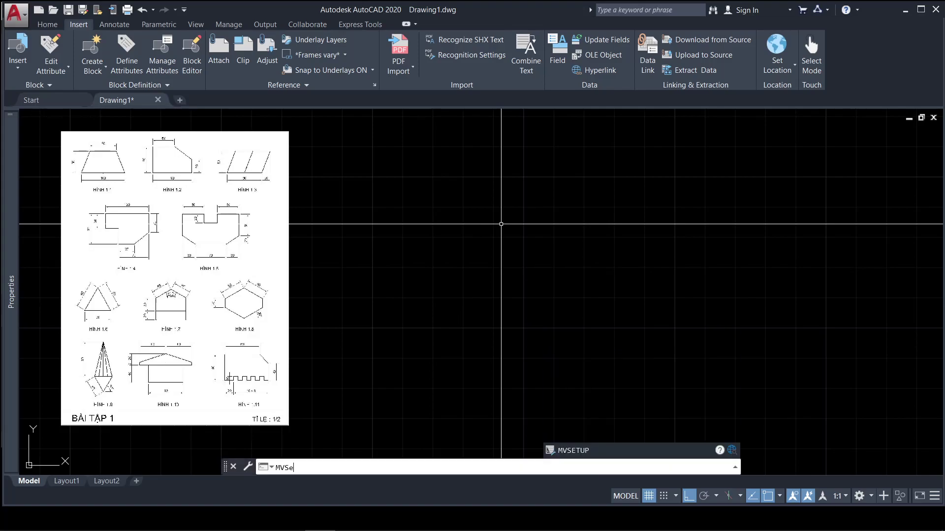
type("tup")
key("Return")
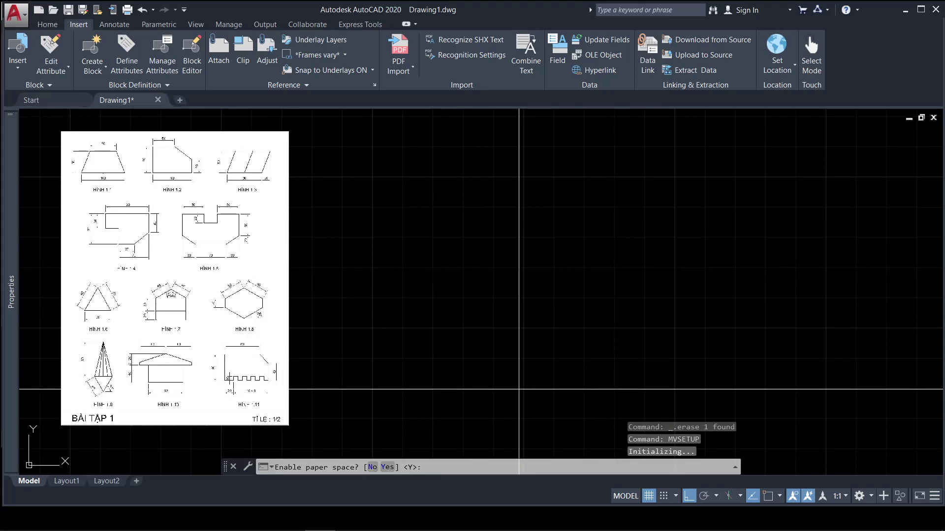
type("n")
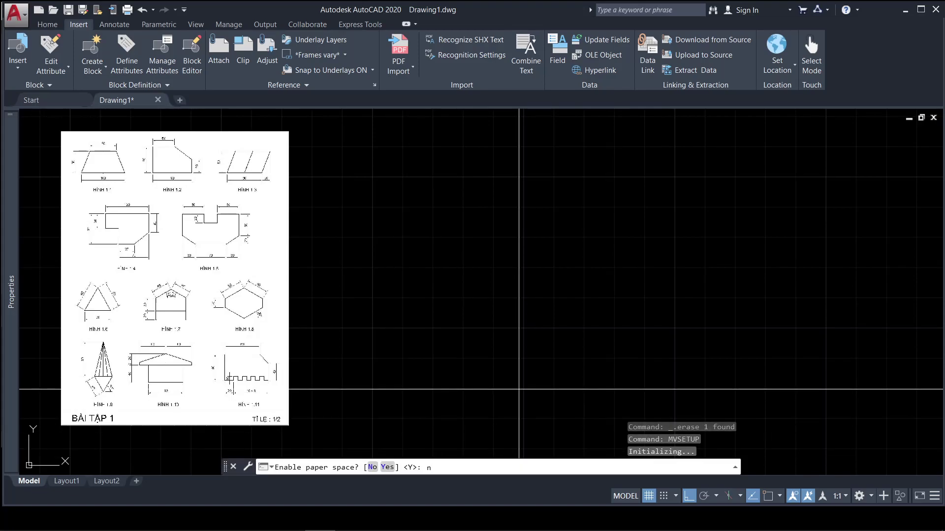
key("Return")
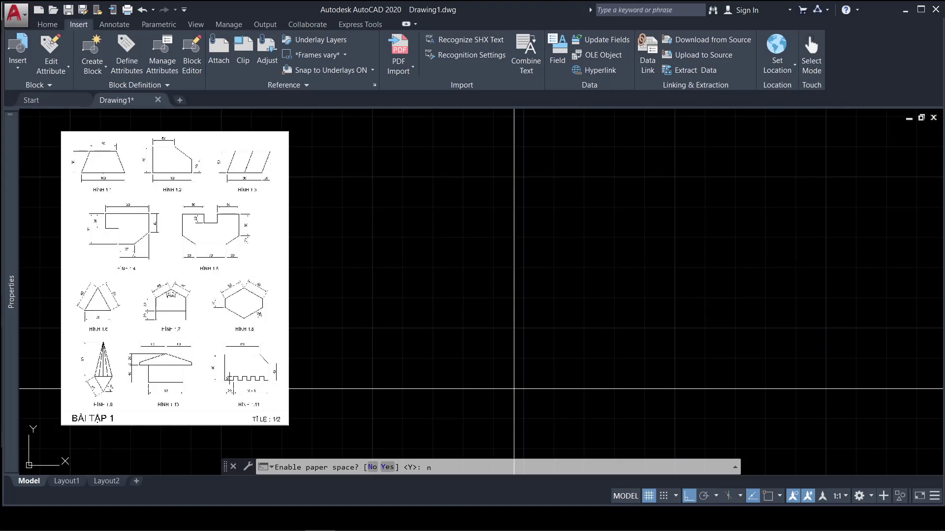
key("Return")
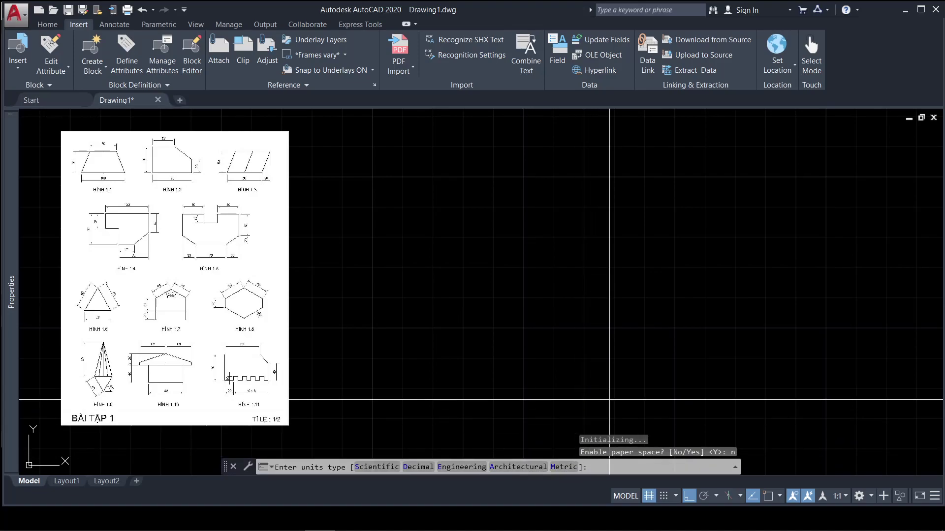
type(" m")
key("Return")
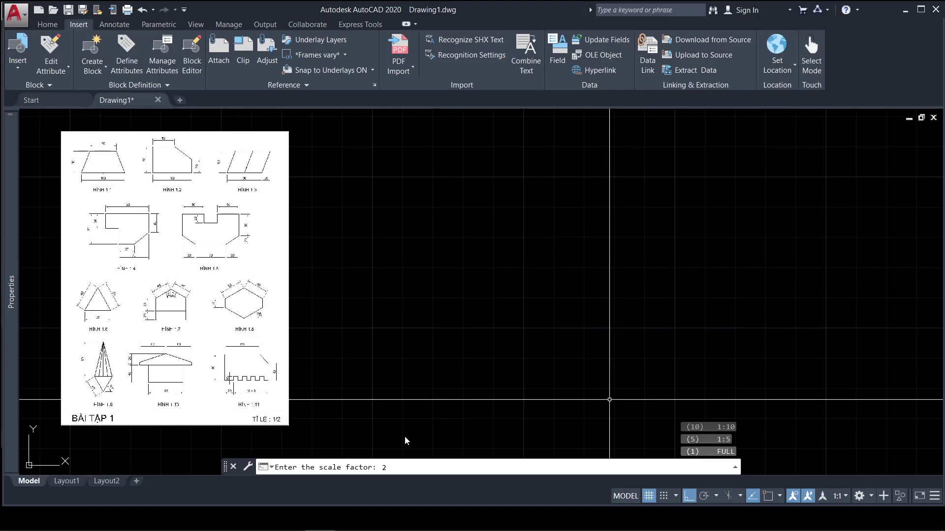
key("Return")
type("297")
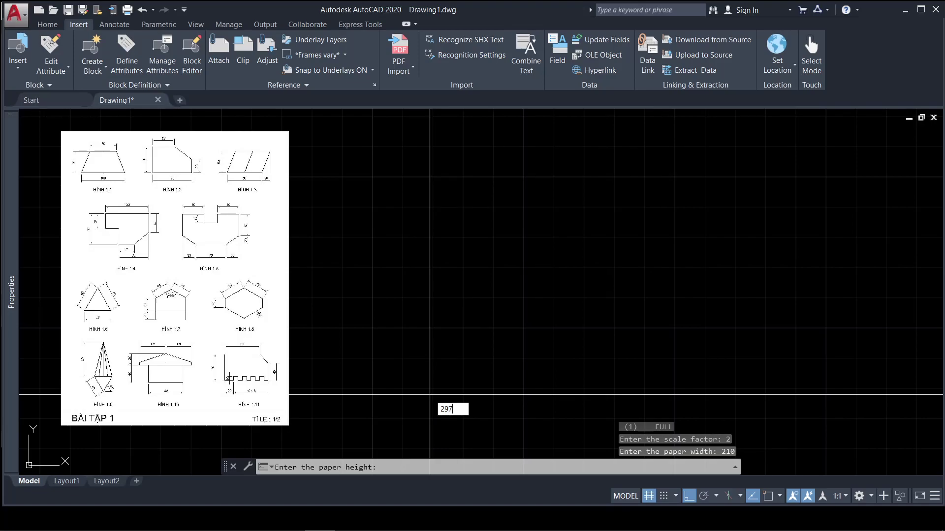
key("Return")
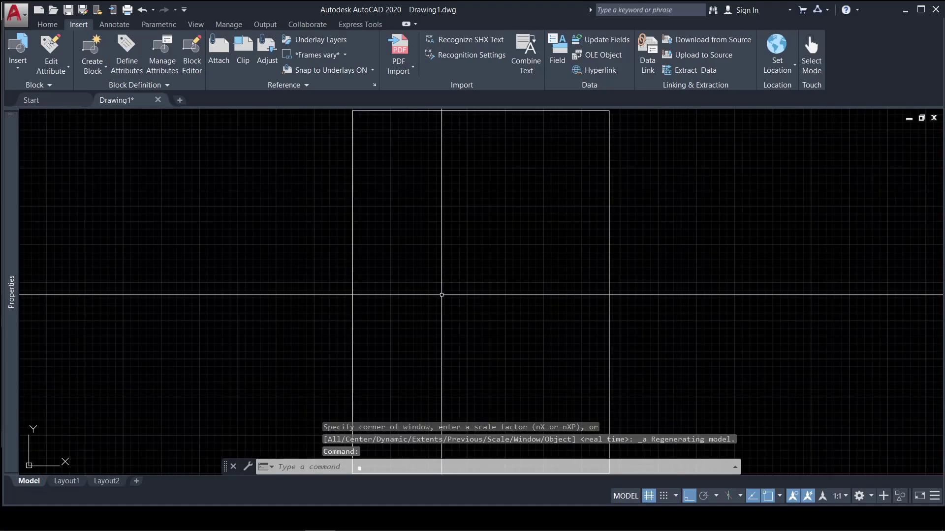
- Move the reference sheet image to sit just left of the paper frame
scroll(420, 299, "down", 4)
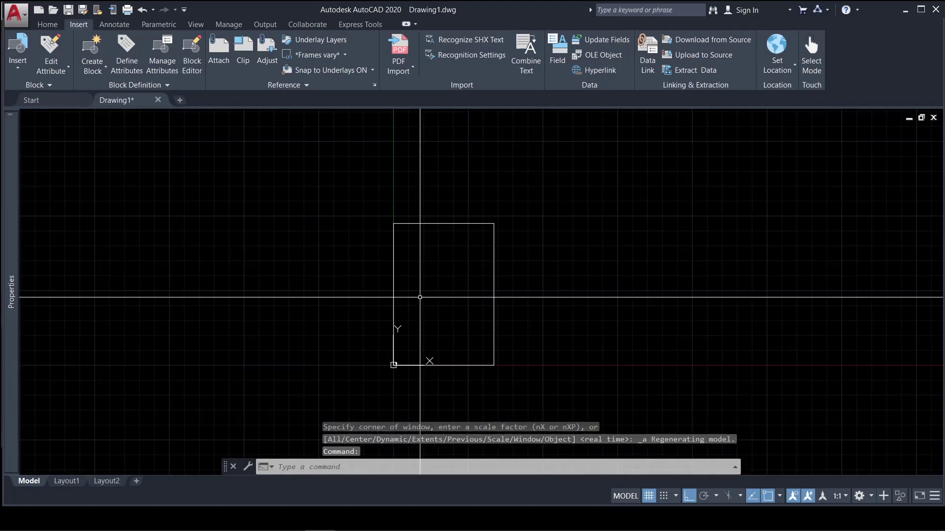
scroll(383, 384, "down", 5)
scroll(379, 274, "up", 2)
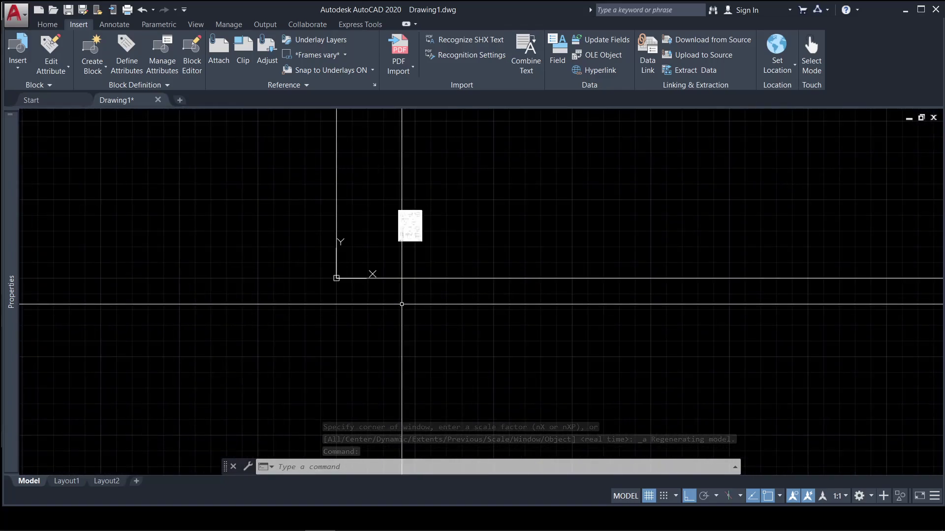
left_click_drag(379, 182, 428, 251)
scroll(399, 298, "down", 6)
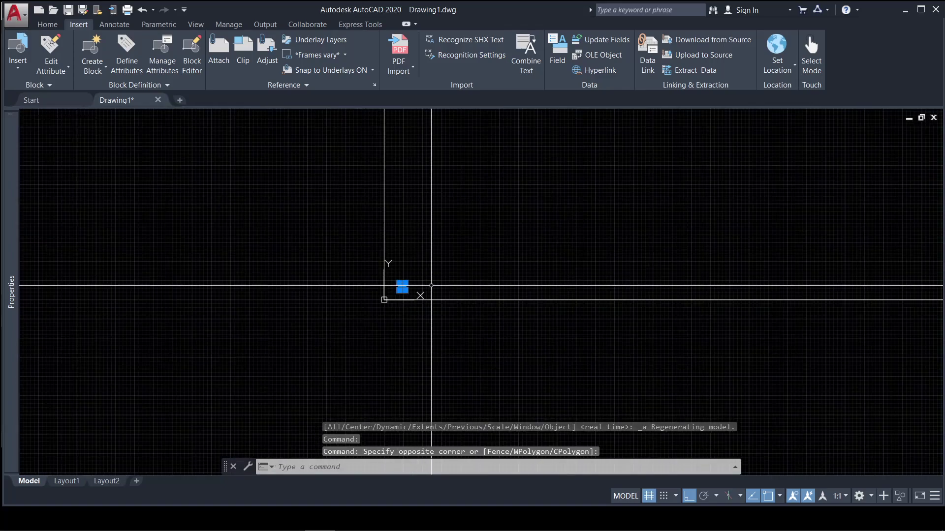
type("m")
key("Return")
left_click(444, 268)
left_click(375, 273)
key("Return")
scroll(350, 305, "up", 1)
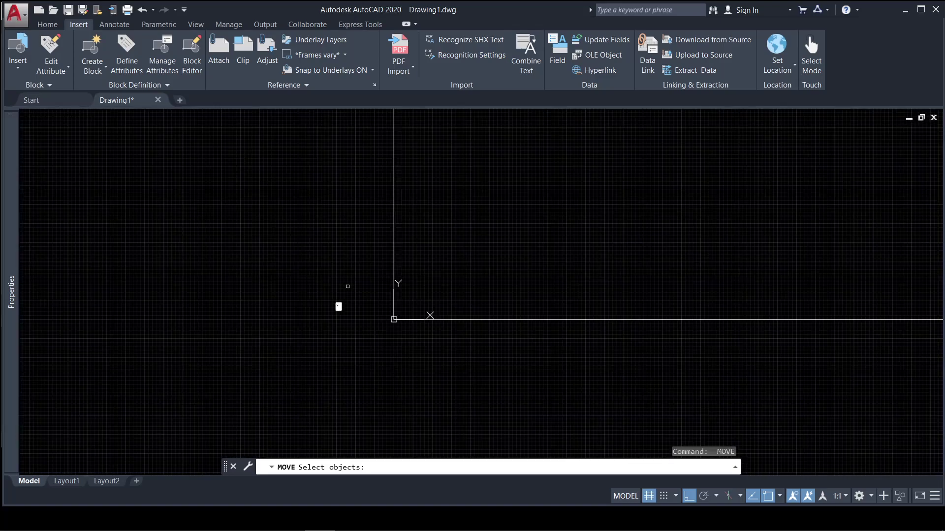
scroll(350, 305, "up", 1)
key("Escape")
- Start scaling the reference image from a base point, then cancel the scale
type("sc")
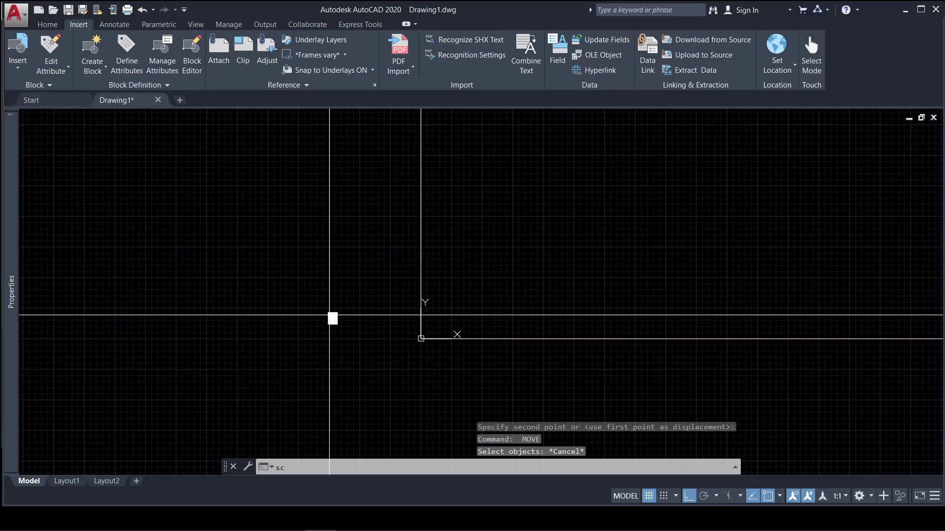
key("Return")
left_click(300, 288)
left_click(344, 354)
key("Return")
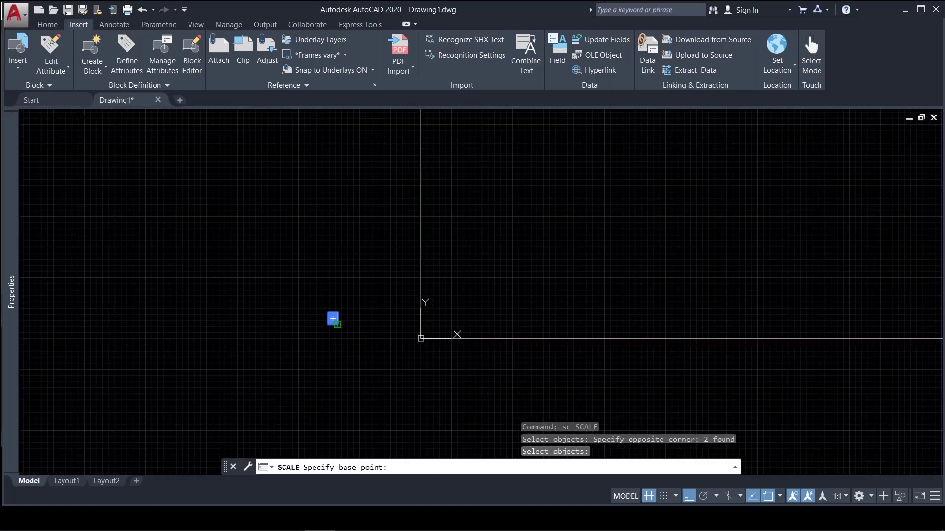
left_click(333, 319)
scroll(333, 319, "down", 2)
scroll(325, 305, "down", 2)
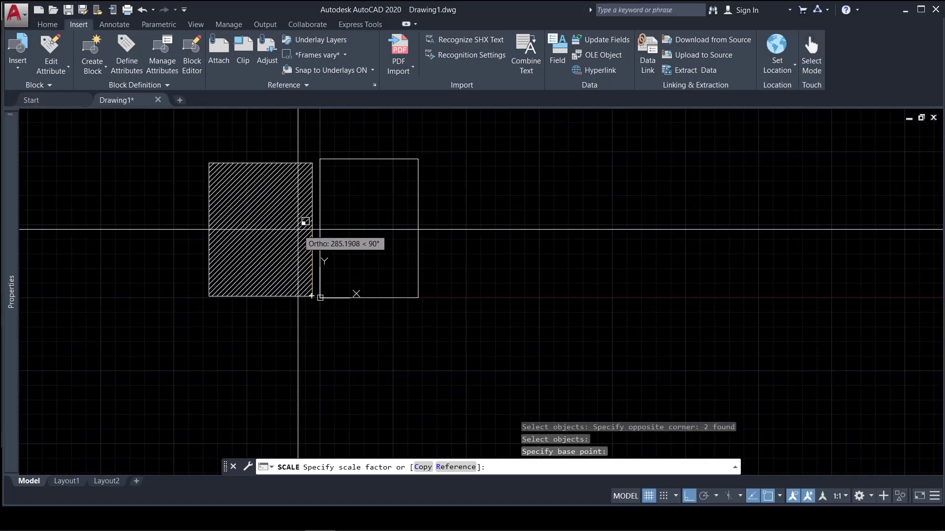
key("Escape")
- Pan and zoom the view back toward the reference sheet
scroll(241, 226, "up", 3)
scroll(254, 207, "up", 1)
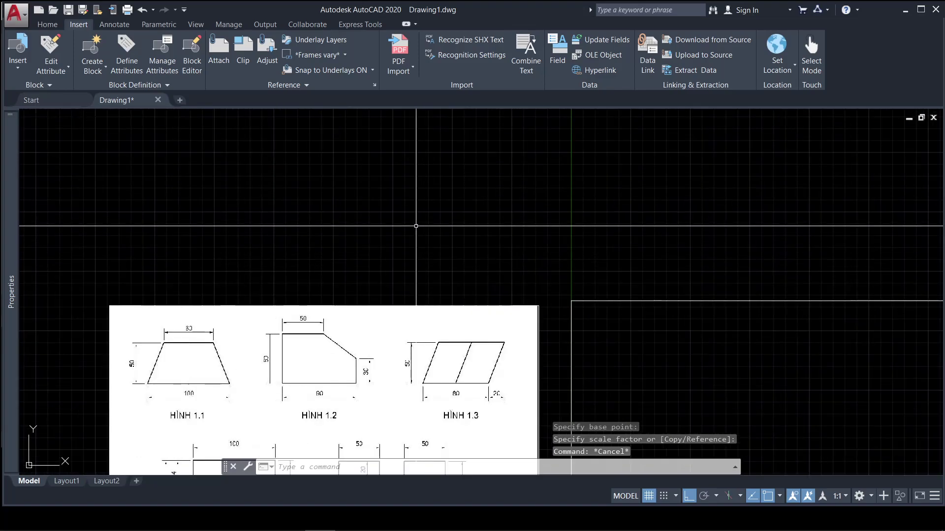
scroll(416, 224, "down", 1)
mouse_move(552, 352)
middle_mouse_down()
mouse_move(504, 312)
mouse_move(489, 315)
mouse_move(498, 314)
middle_mouse_up()
scroll(504, 312, "up", 2)
middle_click_drag(552, 288, 564, 283)
- Start a line inside the frame and draw the trapezoid's 100-unit base
key("Escape")
key("Escape")
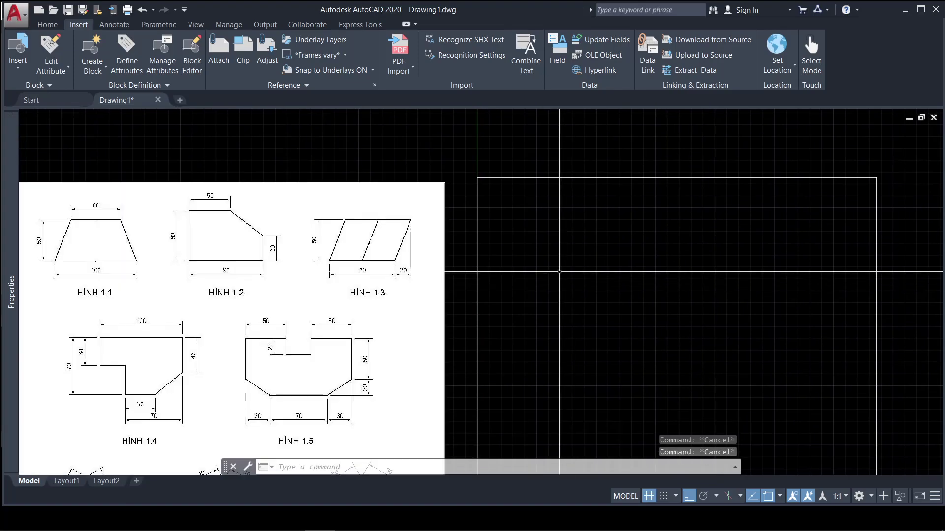
type("l")
key("Return")
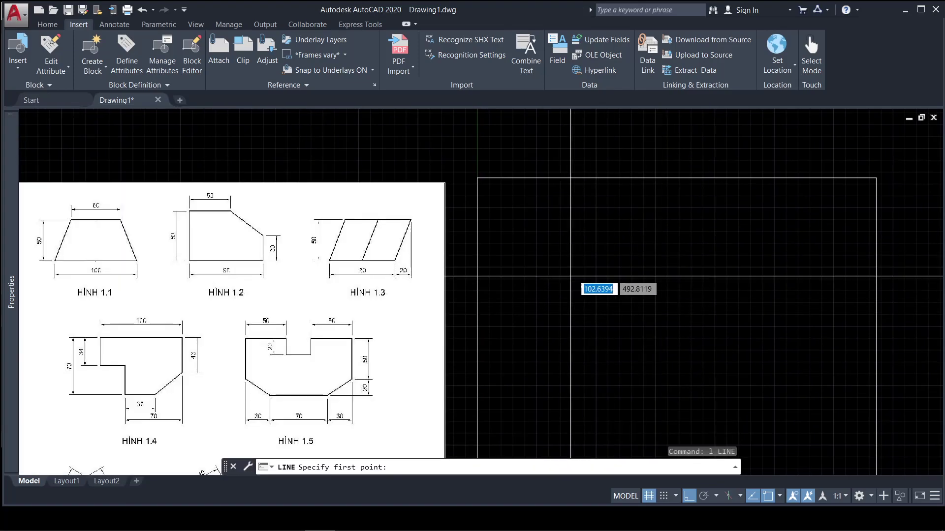
scroll(318, 247, "up", 3)
scroll(166, 253, "up", 2)
scroll(332, 259, "down", 5)
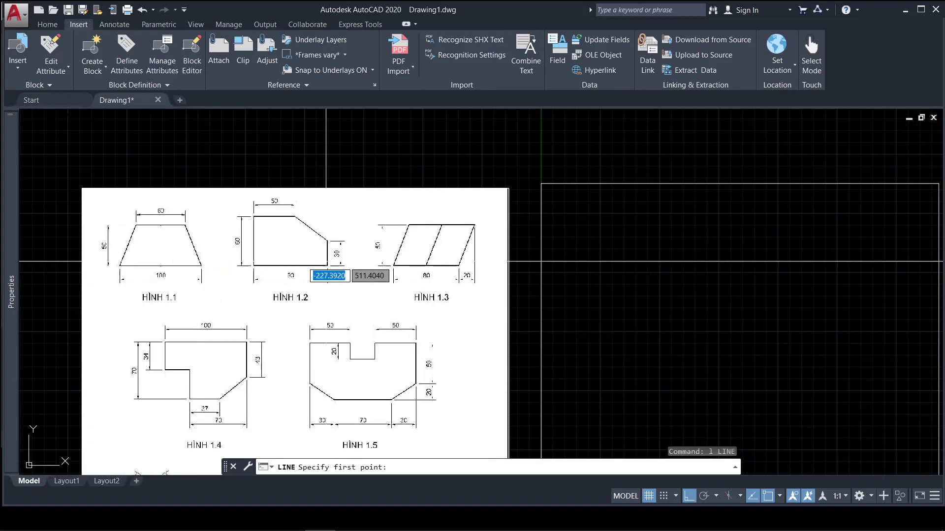
scroll(535, 285, "up", 3)
middle_click_drag(534, 285, 667, 312)
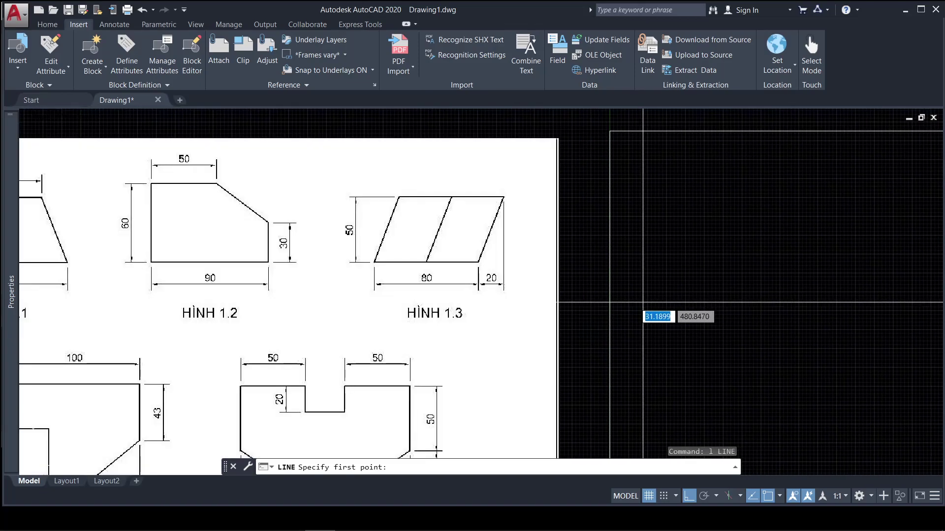
scroll(628, 310, "down", 2)
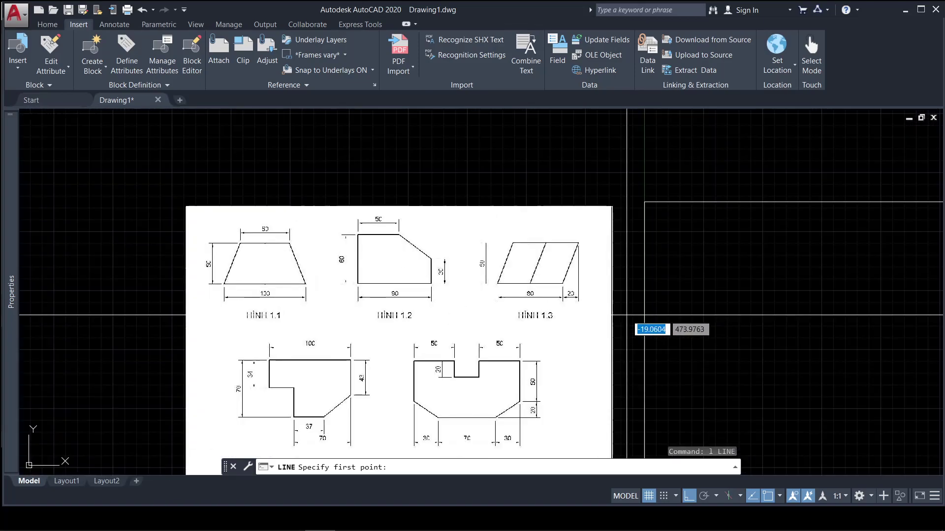
left_click(666, 309)
type("1")
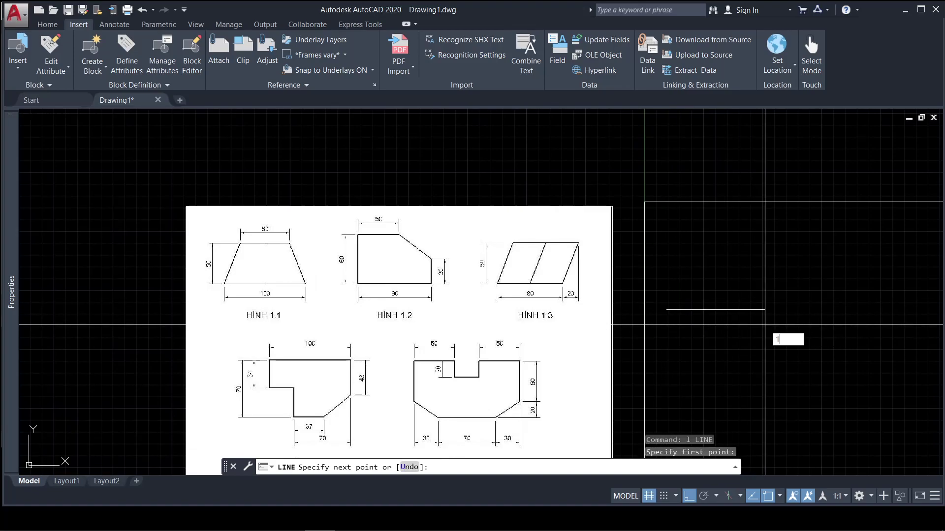
type("00")
key("Return")
- Add the @-20,50 slanted side and 60-unit top, closing the trapezoid at its start
scroll(215, 264, "up", 5)
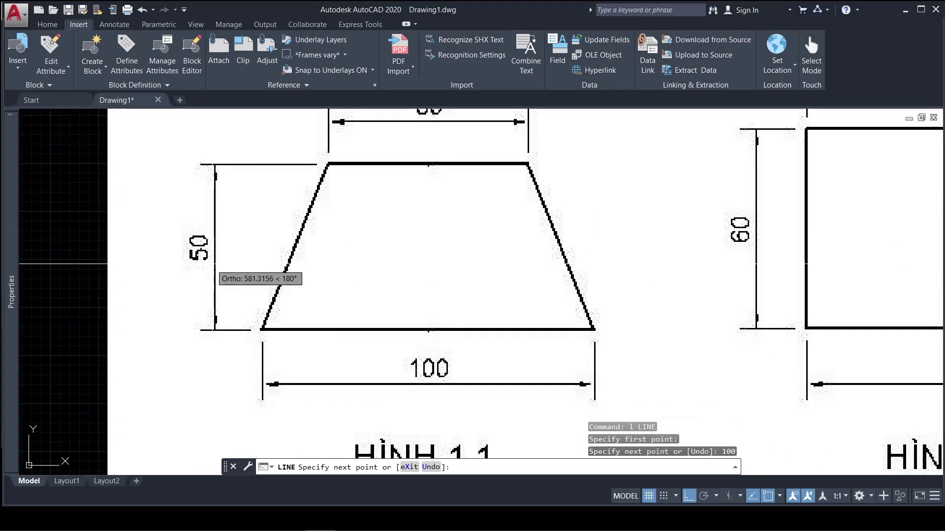
scroll(251, 300, "down", 2)
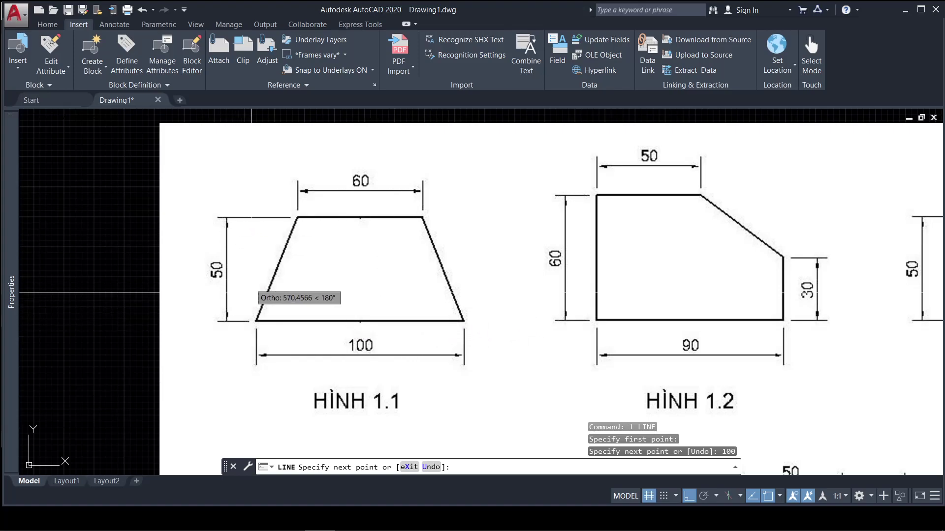
scroll(484, 271, "down", 5)
scroll(285, 303, "up", 2)
scroll(290, 301, "up", 2)
type("50")
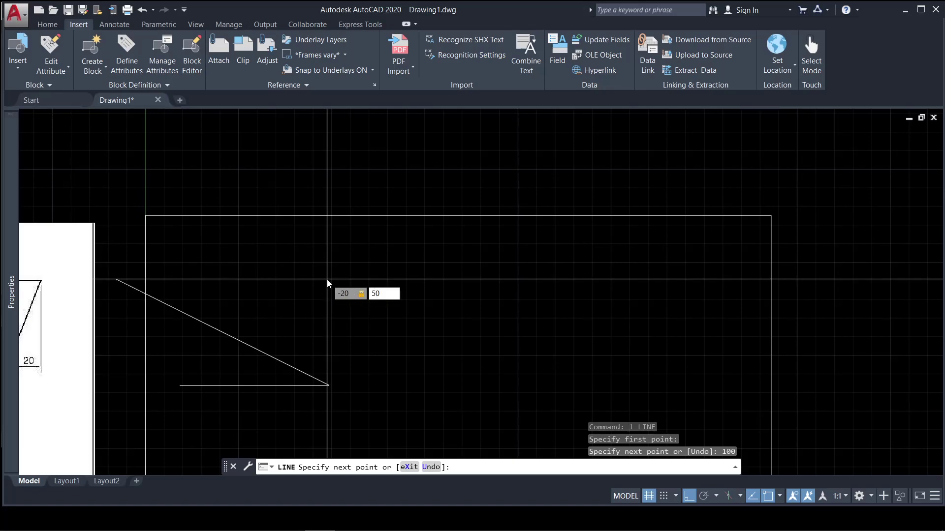
key("Return")
scroll(393, 278, "down", 2)
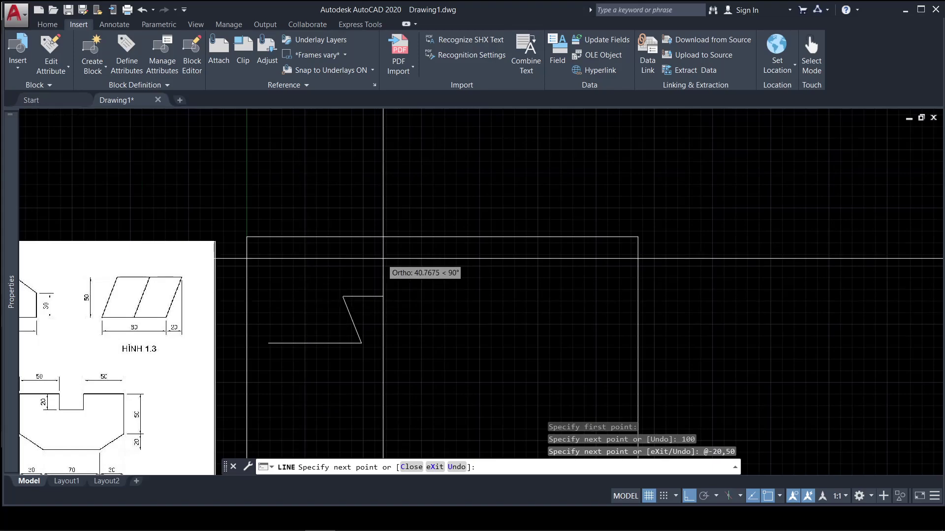
scroll(339, 282, "down", 2)
scroll(374, 276, "up", 3)
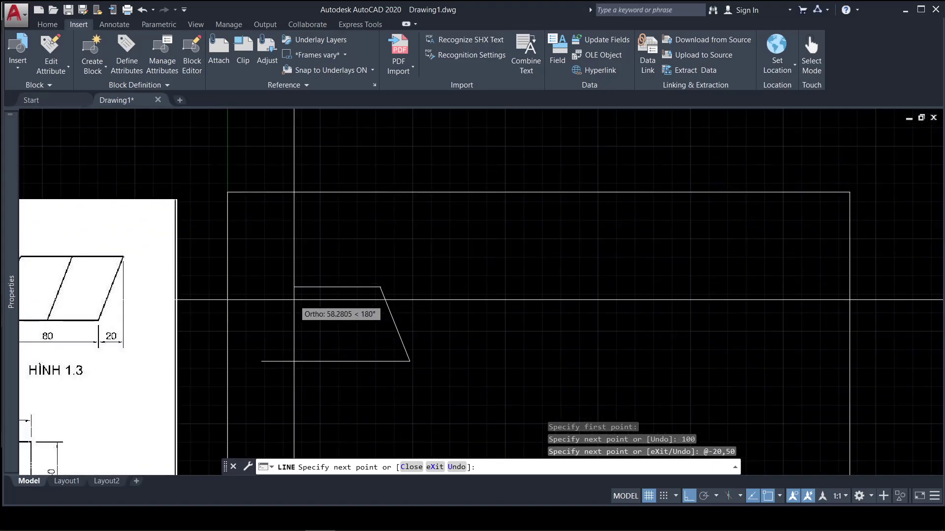
type("60")
key("Return")
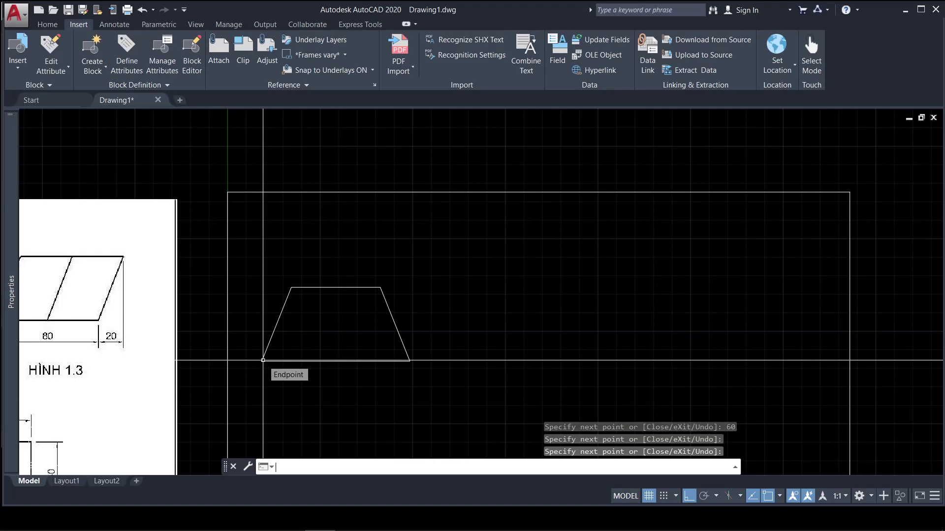
key("Return")
- Pan the trapezoid and reference image into view and toggle the Properties palette
scroll(472, 253, "down", 2)
middle_click_drag(415, 269, 517, 260)
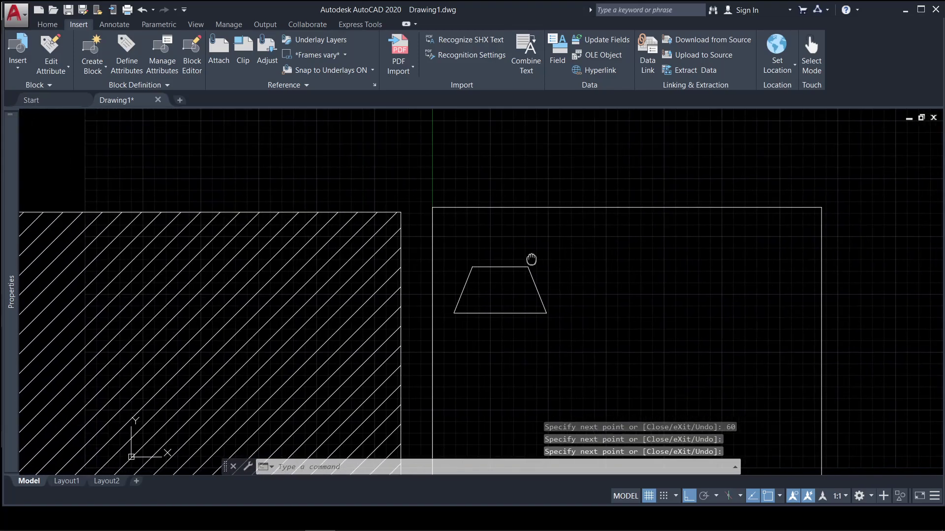
scroll(311, 275, "up", 2)
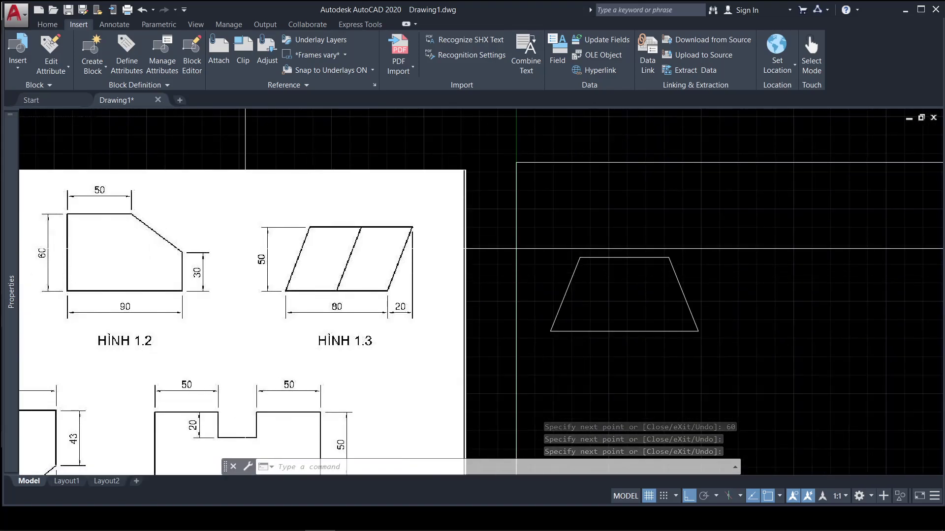
key("ctrl+1")
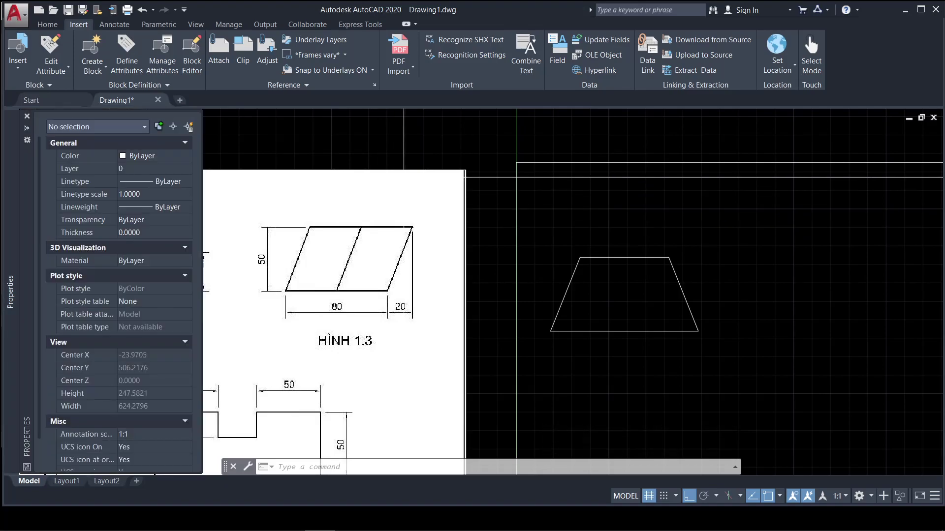
middle_click_drag(402, 170, 411, 169)
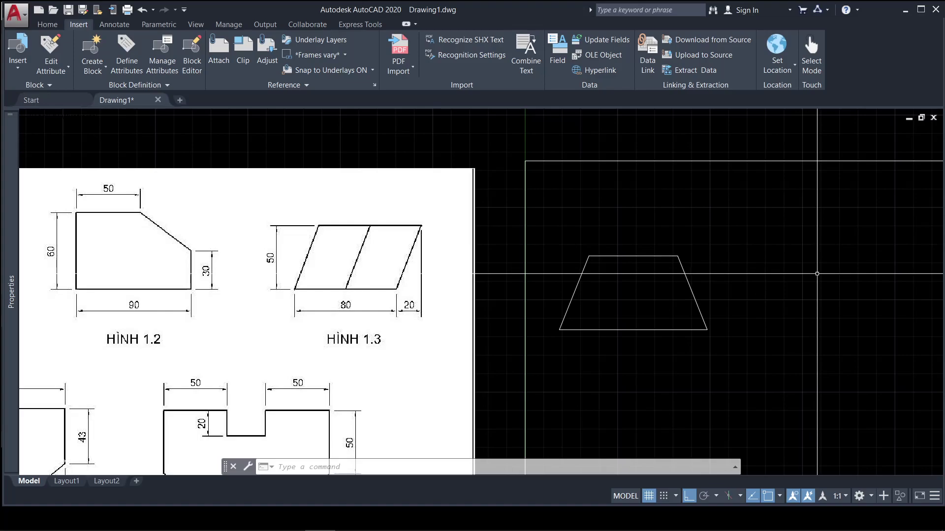
type("1")
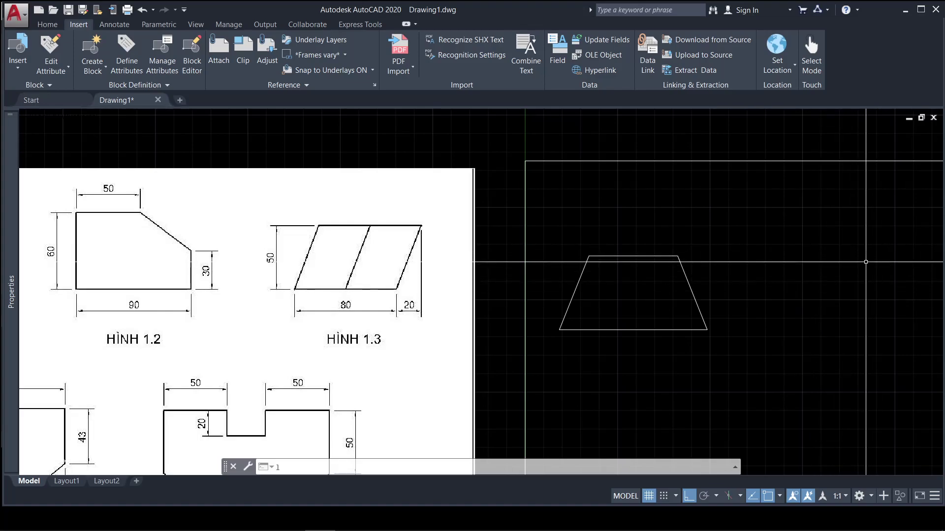
- Start a new outline with a 50 top edge, 60 left side and 90 bottom edge
key("Return")
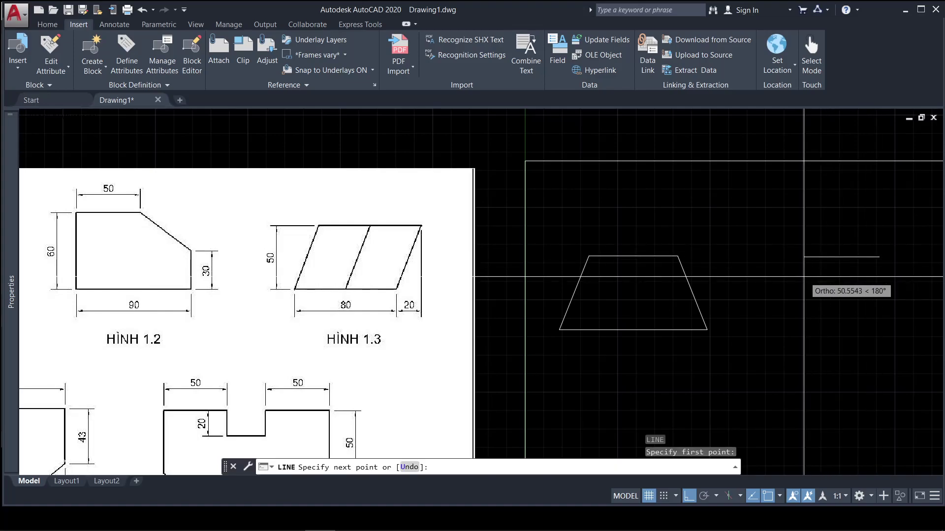
type("50")
key("Return")
type("60")
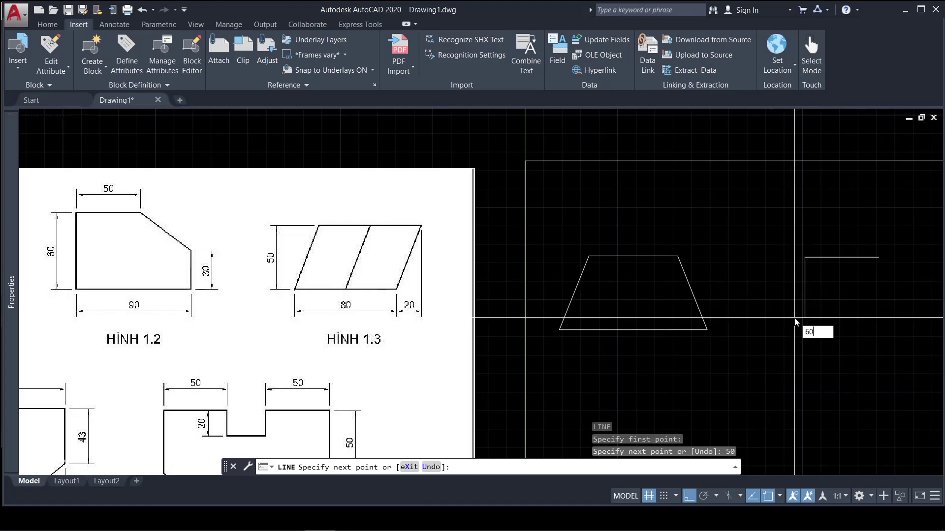
key("Return")
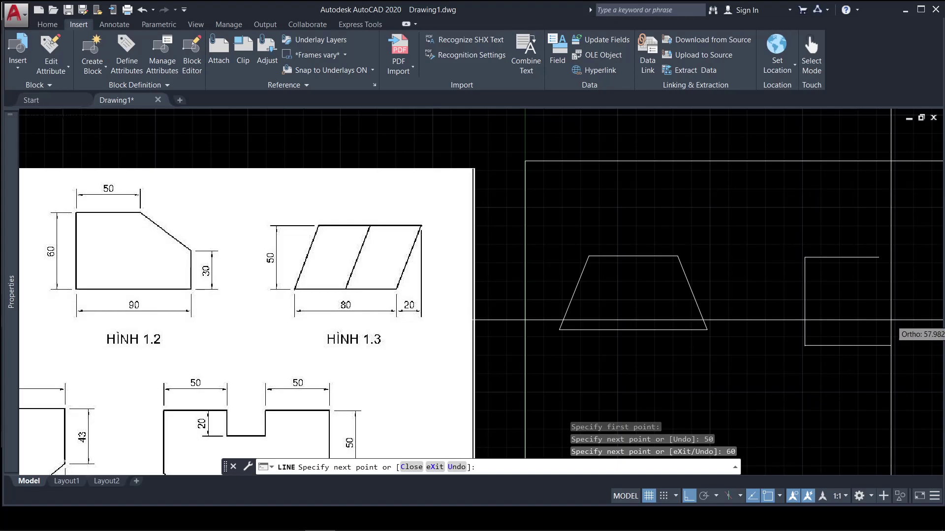
type("90")
key("Return")
scroll(787, 320, "down", 2)
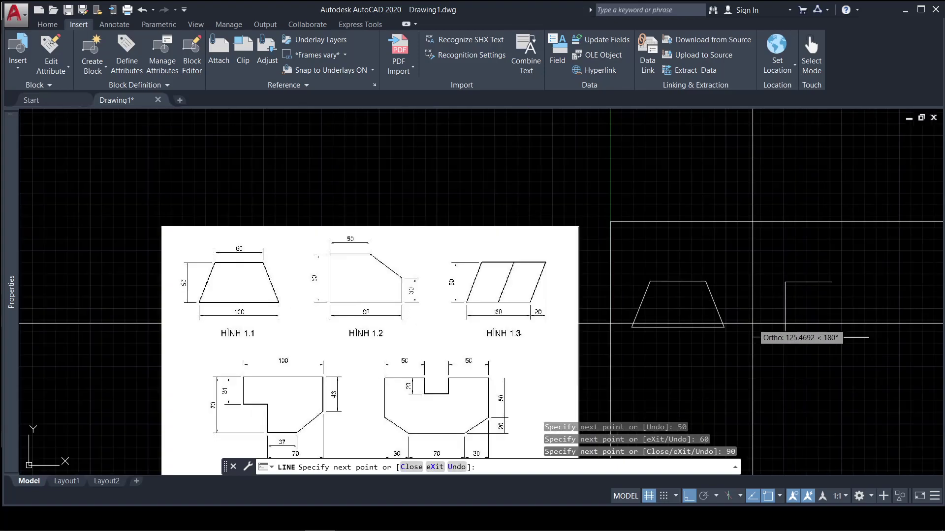
scroll(836, 305, "up", 2)
type("3")
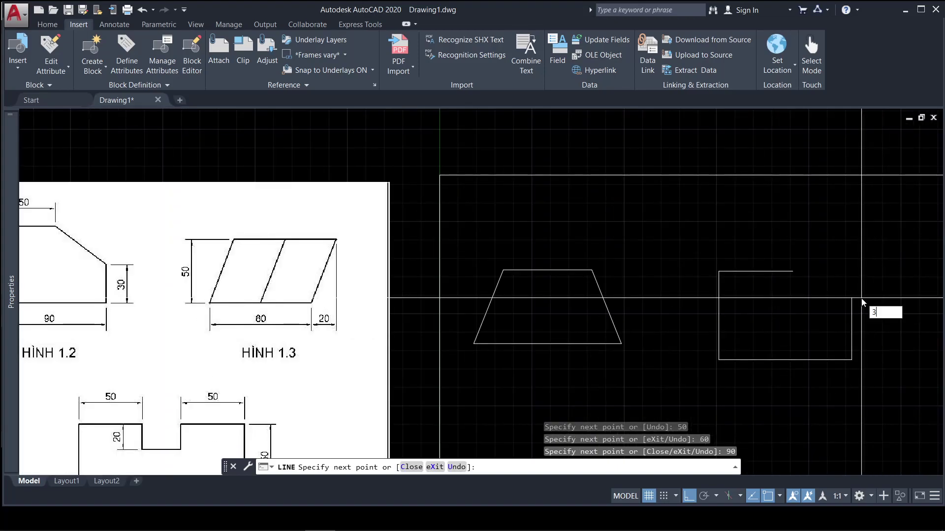
- Add the 30 right side and close the cut corner to the top edge's endpoint
type("0")
key("Return")
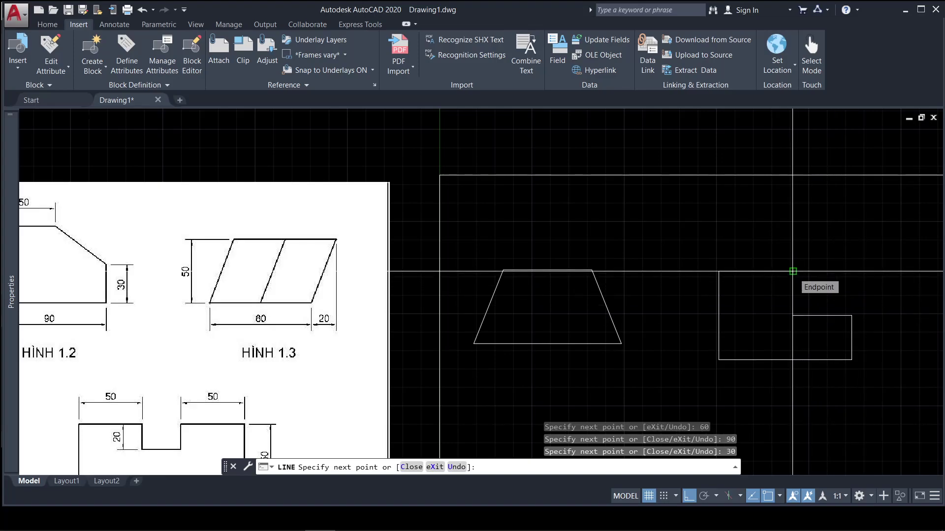
left_click(793, 272)
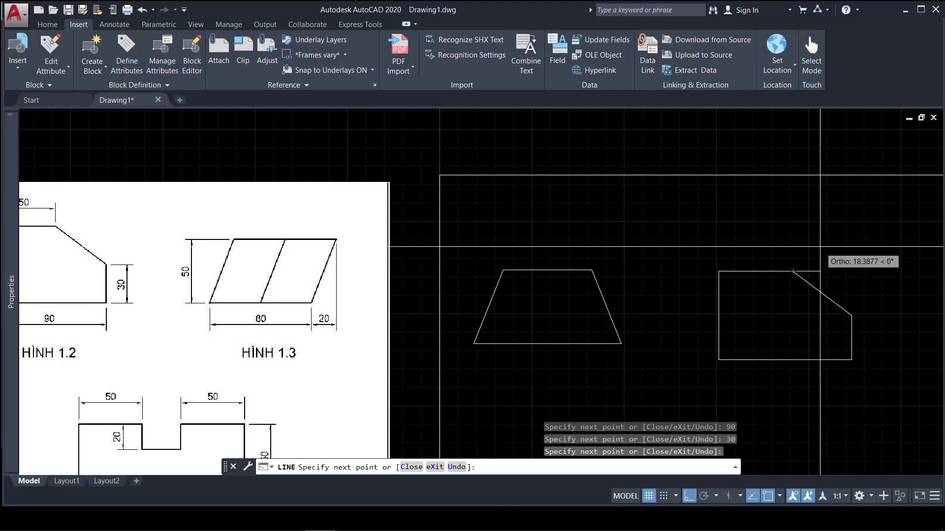
key("Return")
scroll(615, 295, "down", 3)
scroll(689, 276, "up", 3)
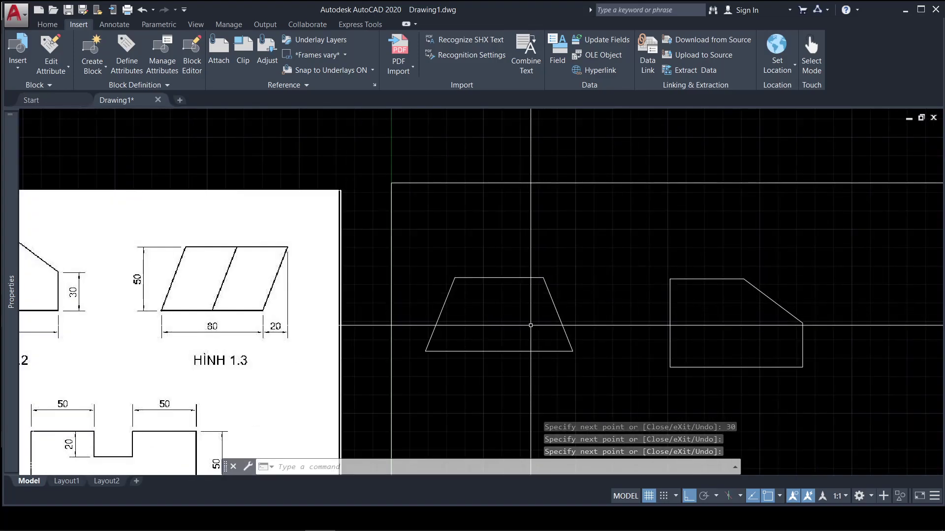
scroll(628, 315, "down", 3)
scroll(738, 320, "up", 3)
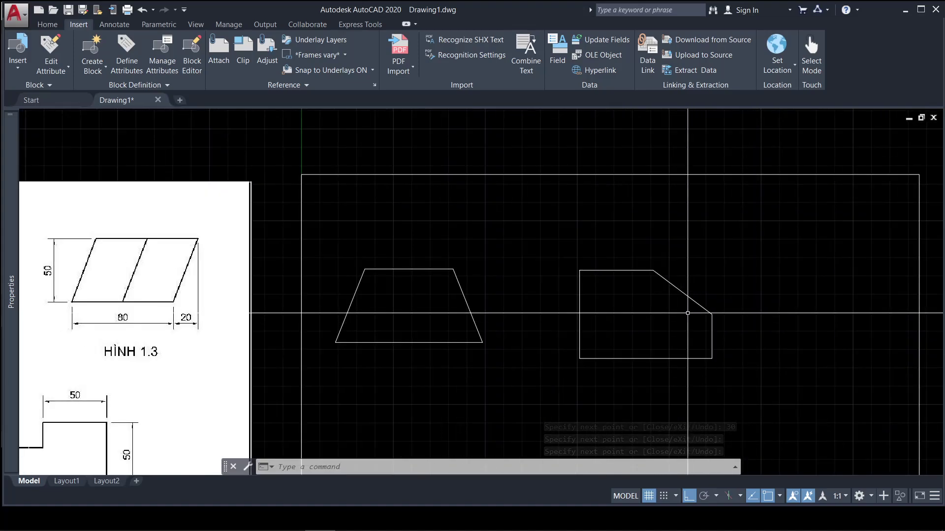
type("m")
key("Return")
- Move the Hình 1.2 outline so its bottom-left corner meets the trapezoid's bottom corner
left_click(551, 252)
left_click(738, 373)
key("Return")
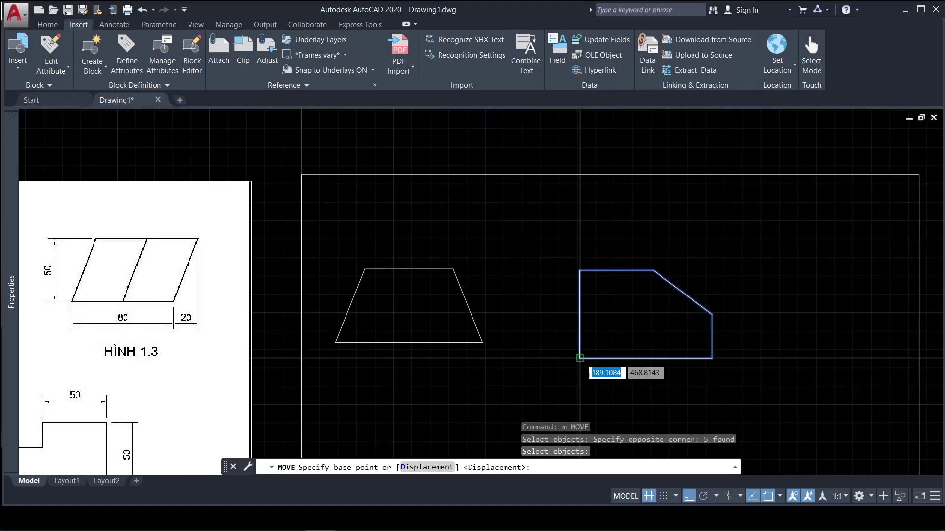
left_click(579, 359)
left_click(482, 342)
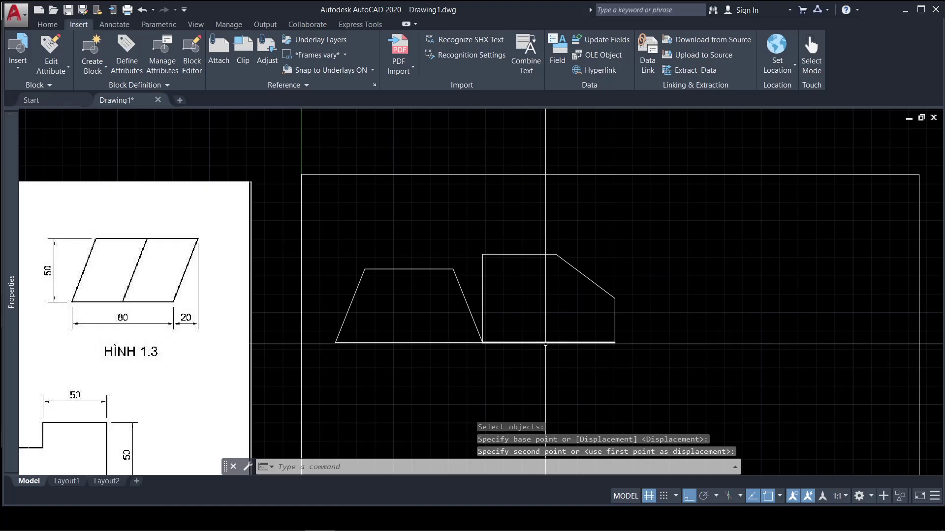
- Shift the Hình 1.2 outline a short distance right to leave a gap
type("M")
key("Return")
left_click(590, 342)
key("Return")
left_click(519, 369)
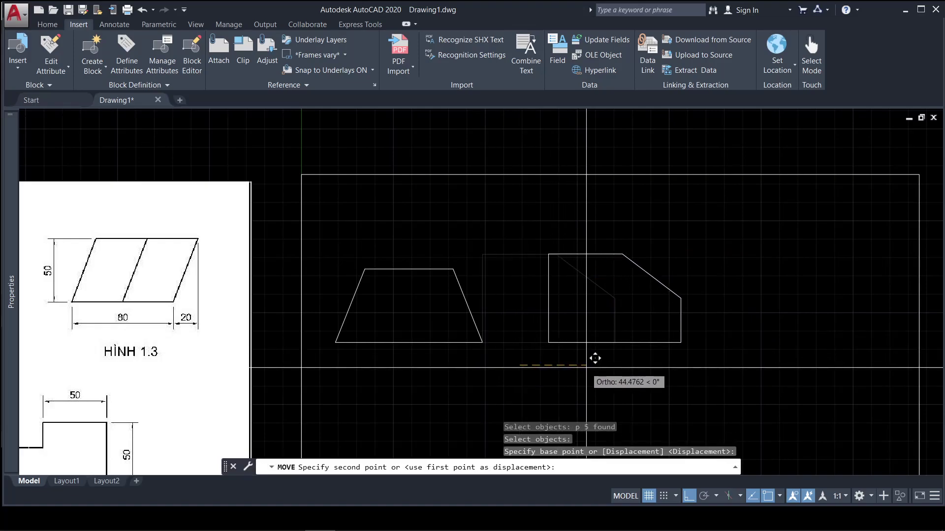
left_click(589, 368)
key("Return")
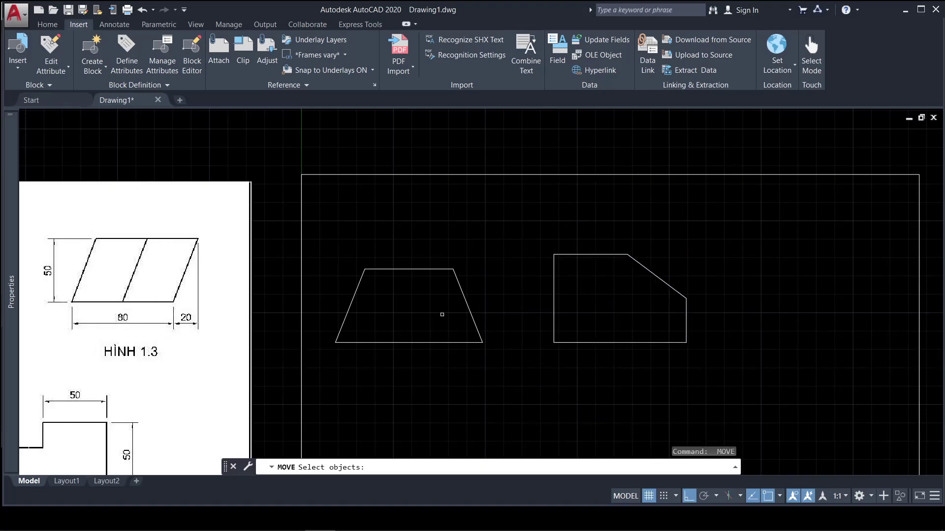
key("Escape")
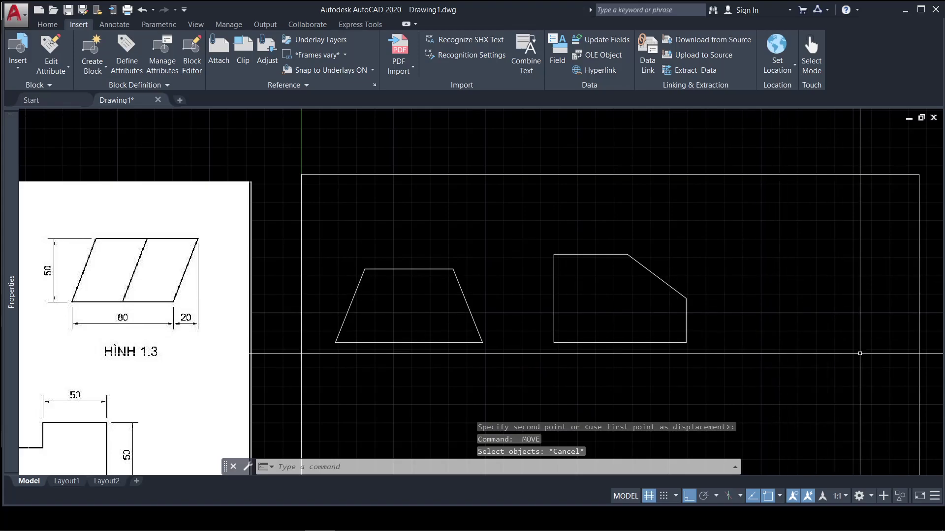
type("l")
key("Return")
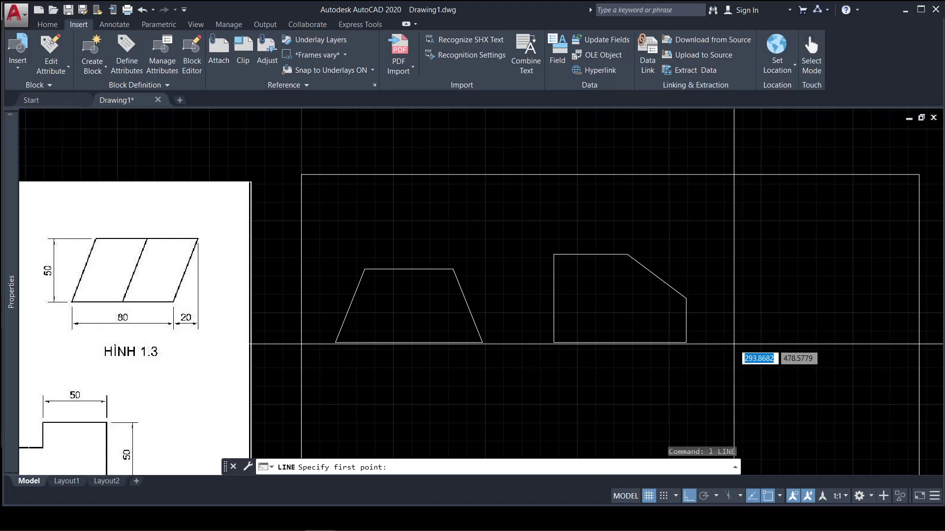
left_click(733, 344)
type("8")
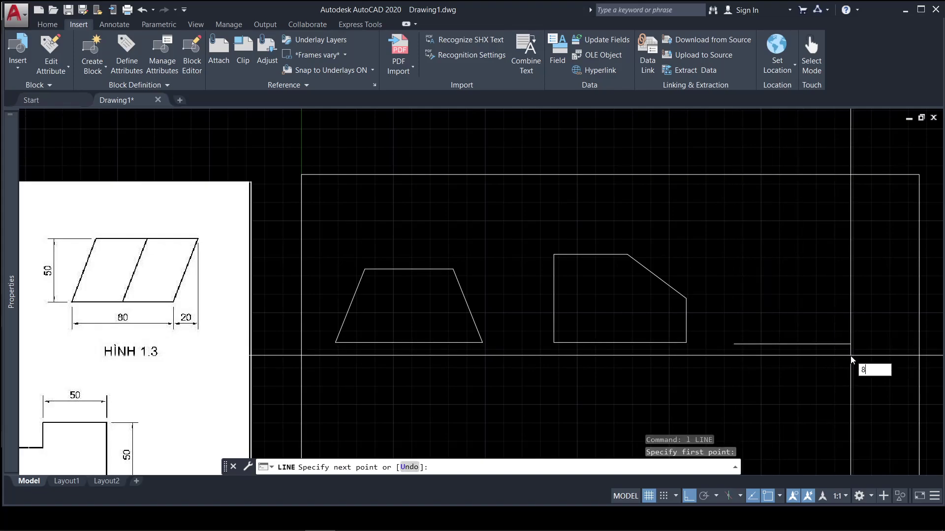
type("0")
key("Return")
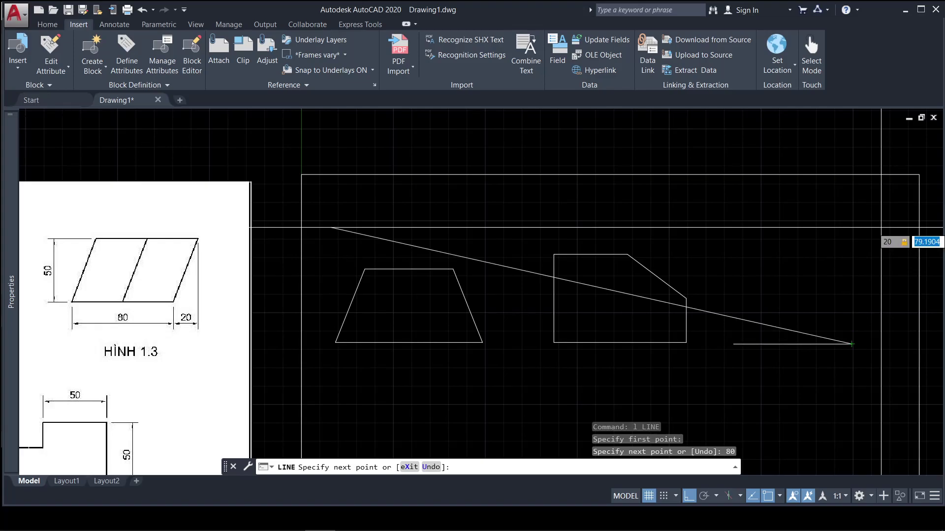
type("0")
key("Return")
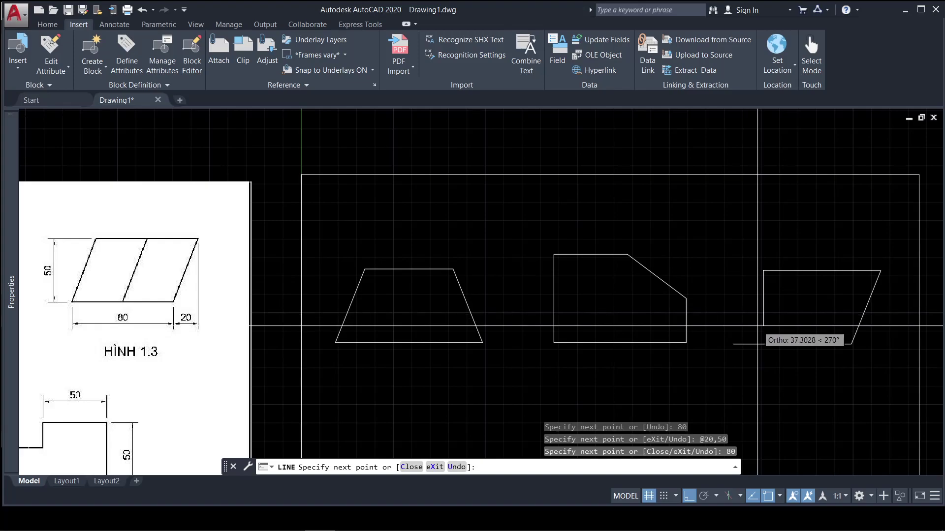
left_click(734, 344)
key("Return")
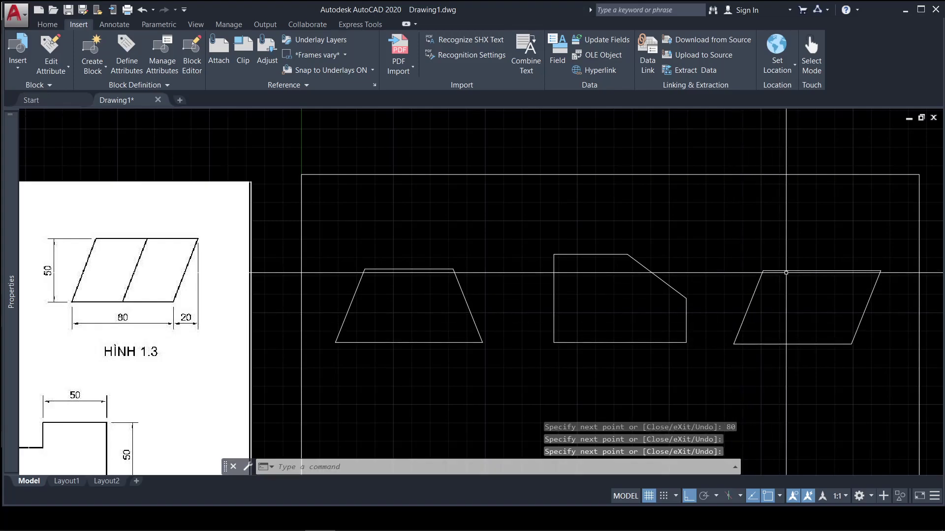
type("m")
key("Return")
- Move the parallelogram so its corner meets the pentagon's bottom corner
left_click(718, 235)
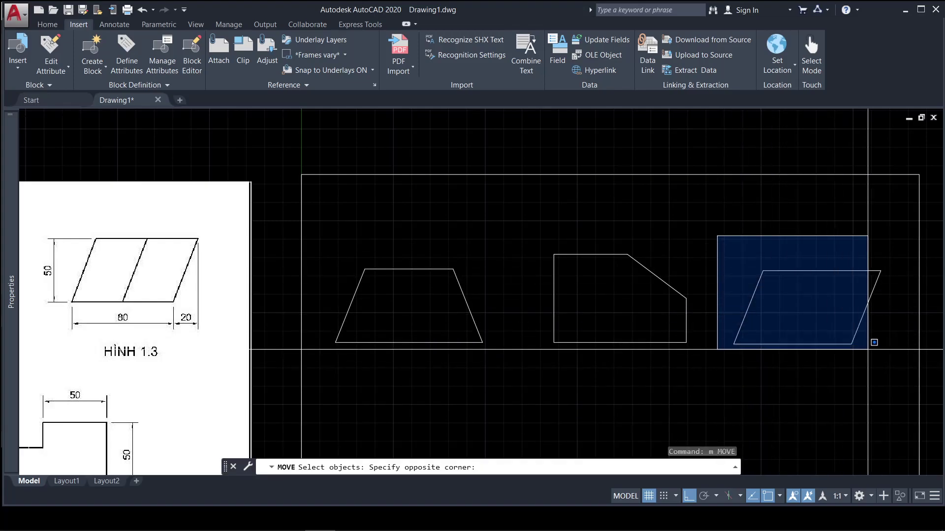
left_click(884, 365)
key("Return")
left_click(734, 344)
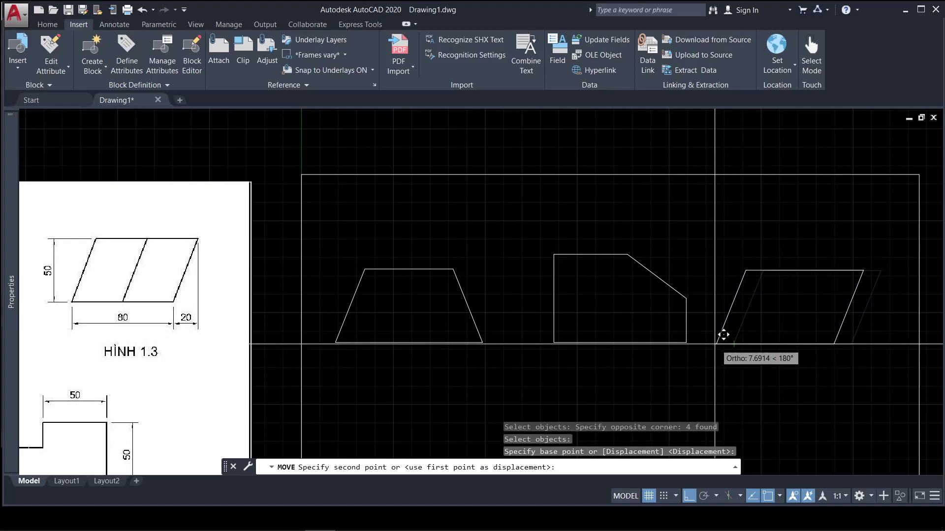
left_click(686, 342)
- Push the parallelogram further right in the row using MOVE with Previous selection
type("m")
key("Return")
type("p")
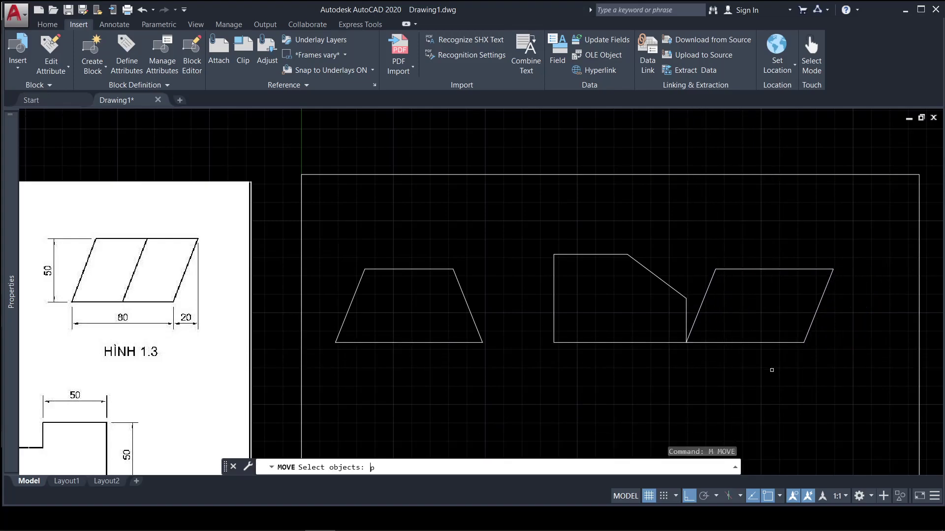
key("Return")
key("Return")
left_click(738, 364)
left_click(787, 377)
key("Return")
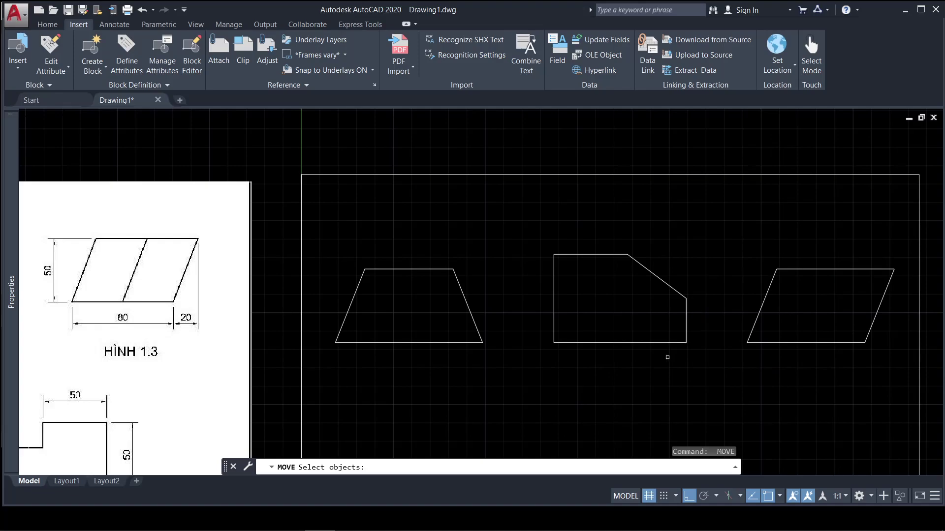
key("Escape")
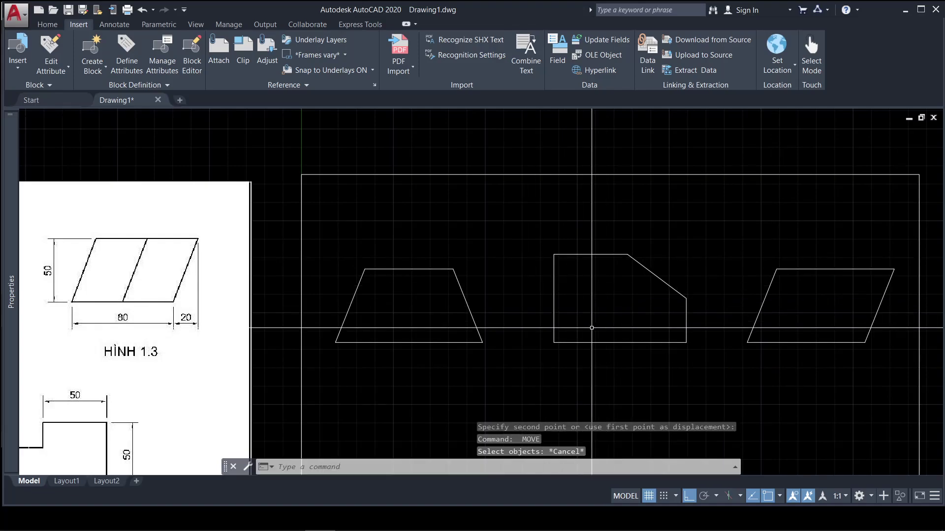
- Pan and zoom to bring the HÌNH 1.4 and 1.5 reference figures into view
type("p")
key("Return")
left_click_drag(569, 334, 634, 249)
scroll(580, 281, "down", 4)
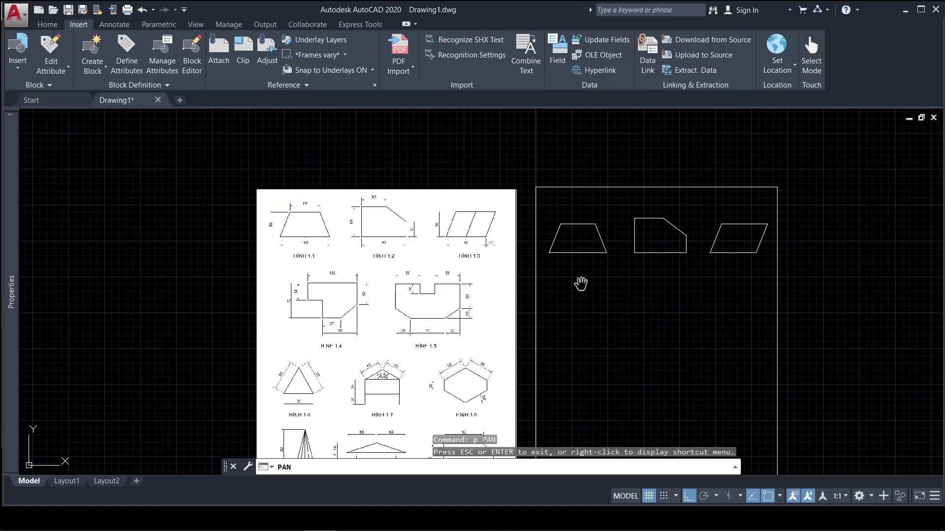
scroll(584, 277, "up", 2)
scroll(584, 276, "up", 2)
left_click_drag(593, 301, 783, 262)
scroll(777, 264, "up", 1)
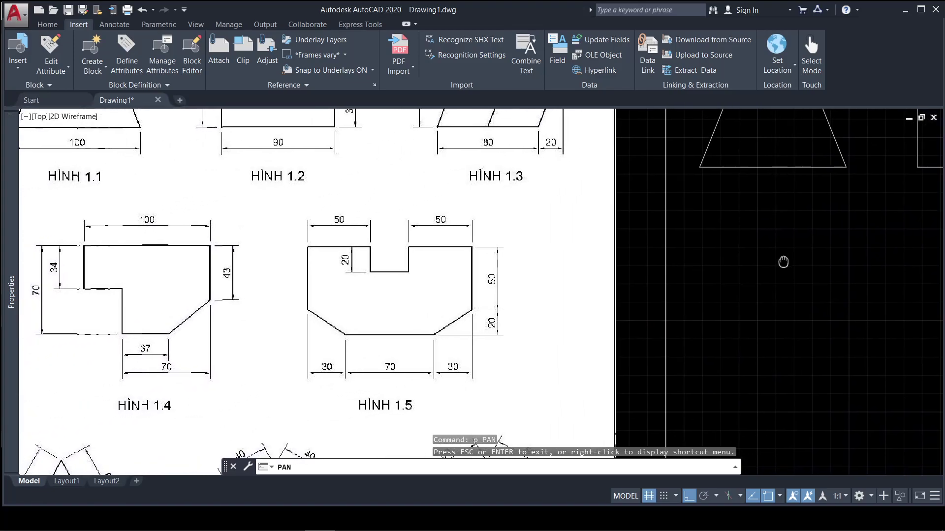
key("Escape")
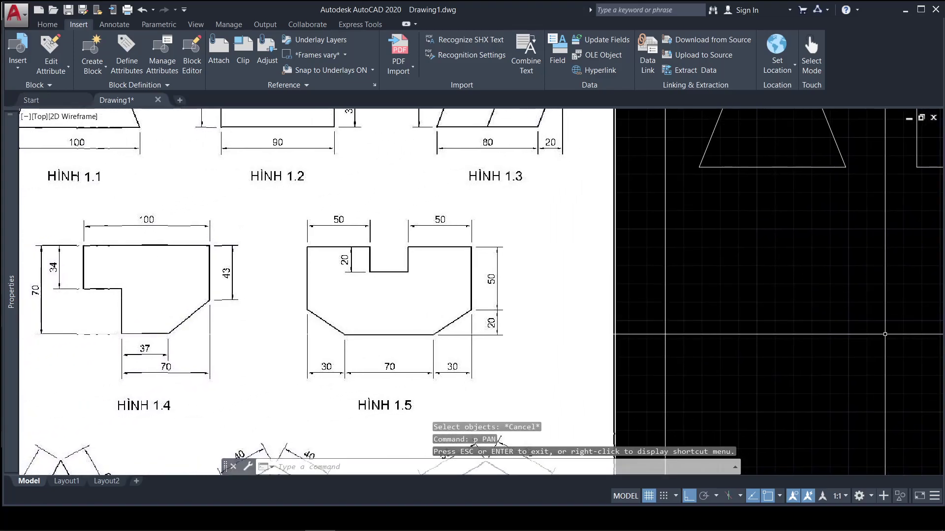
- Start the Hình 1.4 outline with the 43 right edge, 100 top and 34 left edge
type("l")
key("Return")
left_click(886, 366)
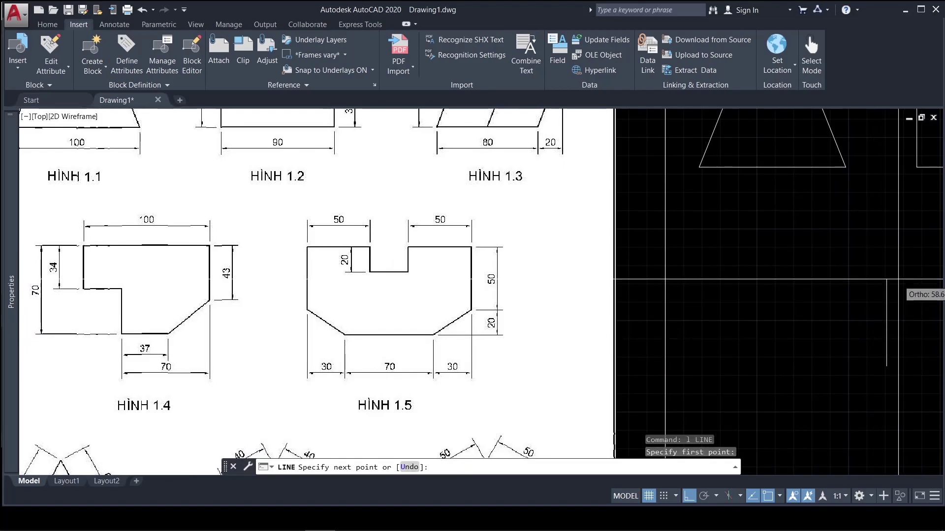
type("43")
key("Return")
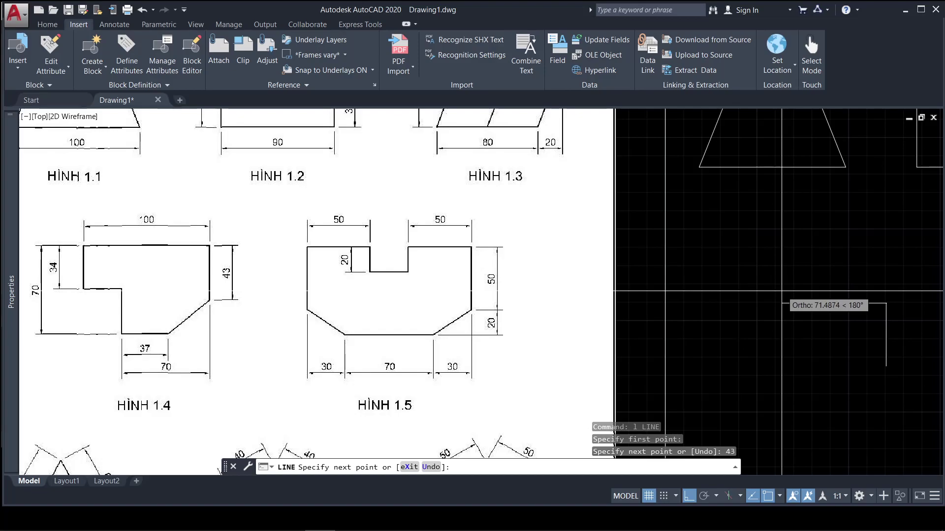
key("Return")
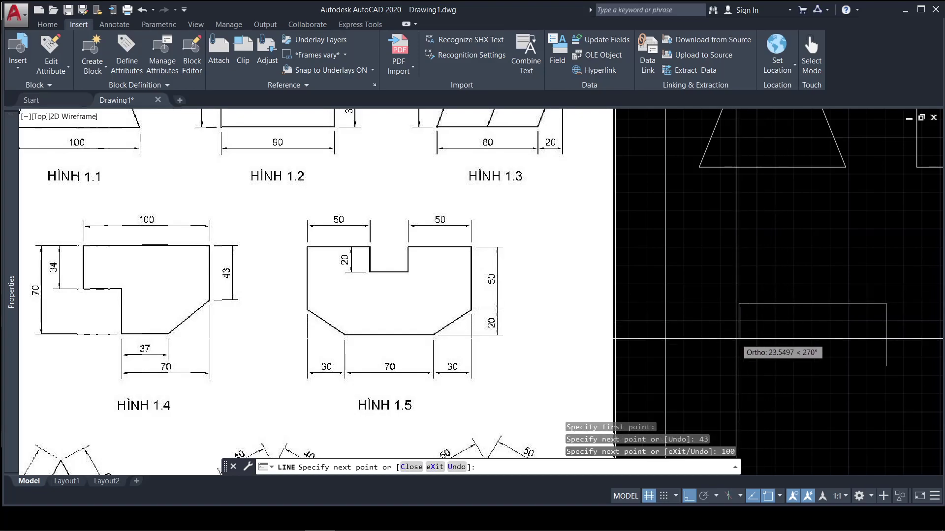
type("34")
key("Return")
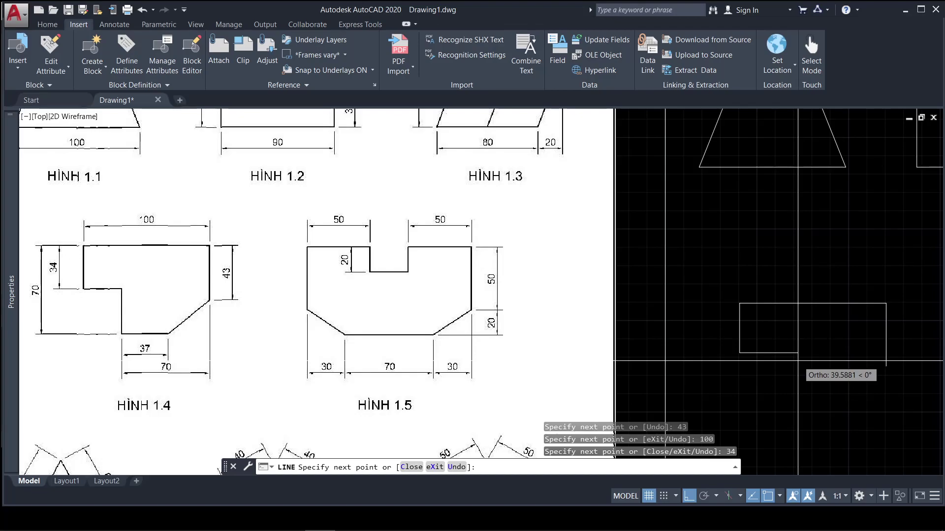
type("30")
- Add the 30 step, 36 drop and 37 bottom, closing with the diagonal corner
key("Return")
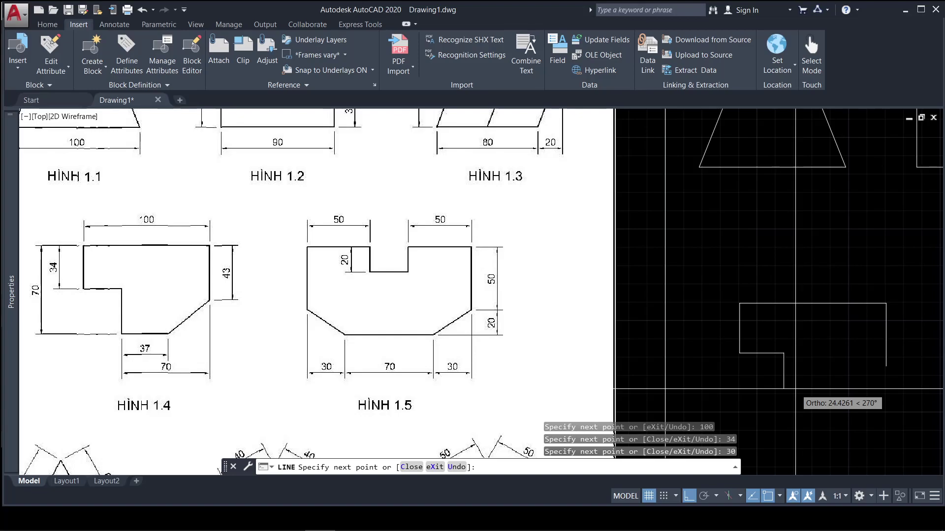
type("36")
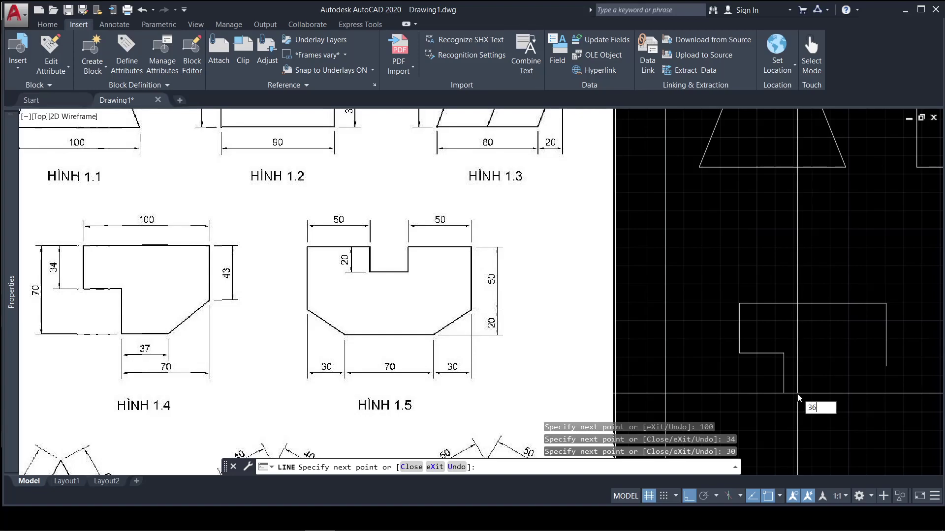
key("Return")
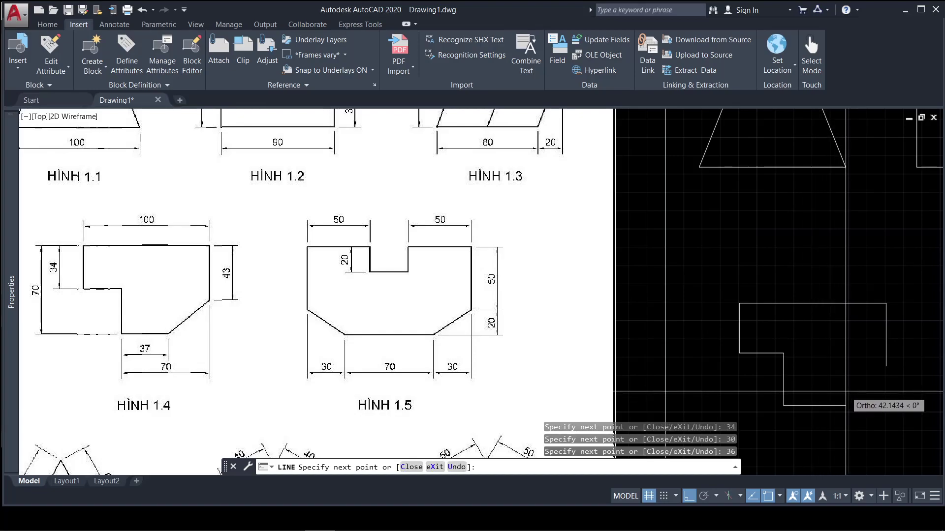
type("37")
key("Return")
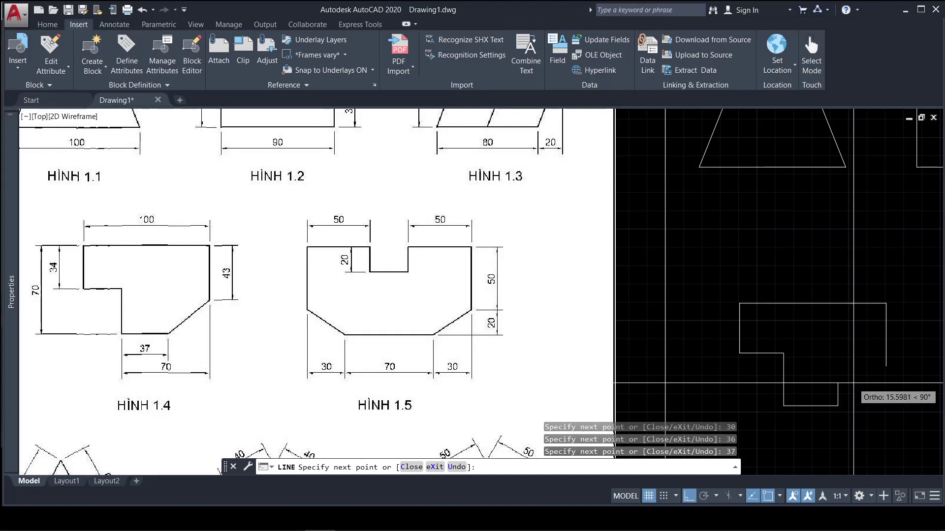
left_click(886, 366)
key("Return")
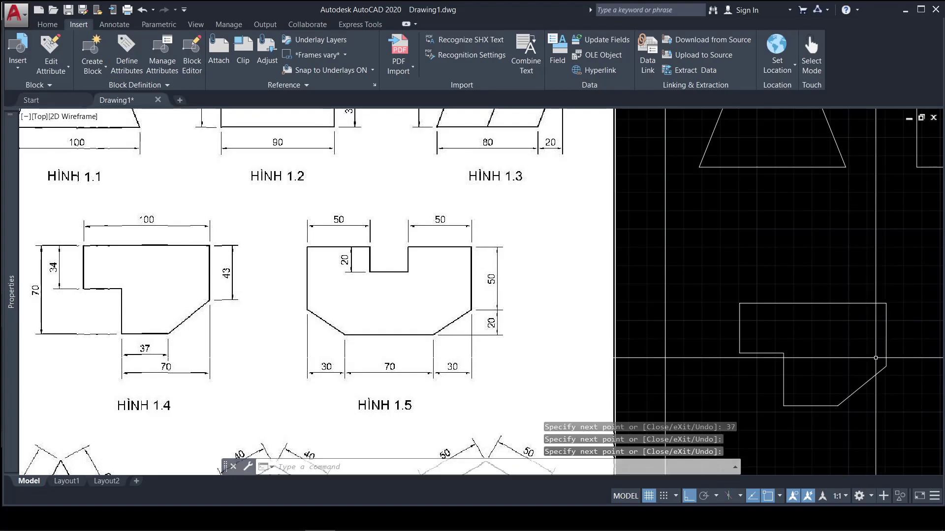
type("m")
key("Return")
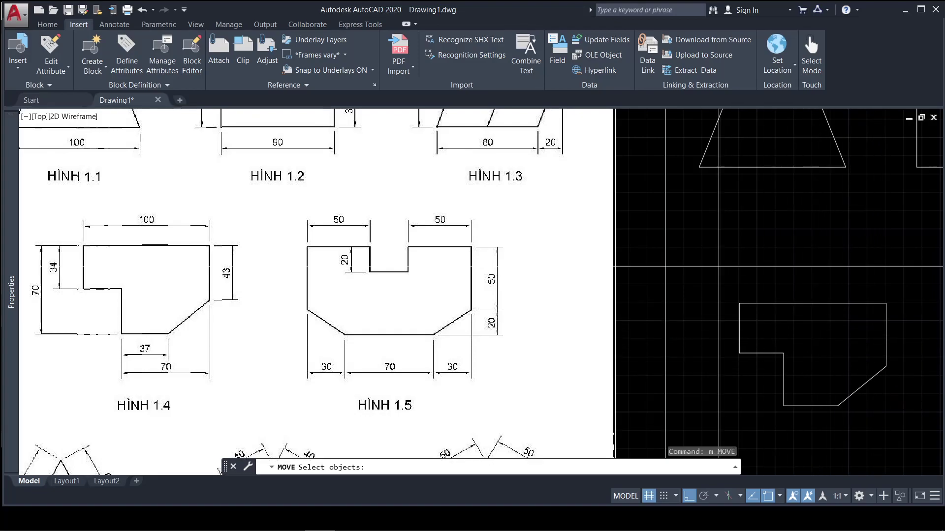
- Move the Hình 1.4 outline down below the first row of shapes
left_click(736, 243)
left_click(910, 412)
key("Return")
left_click(878, 413)
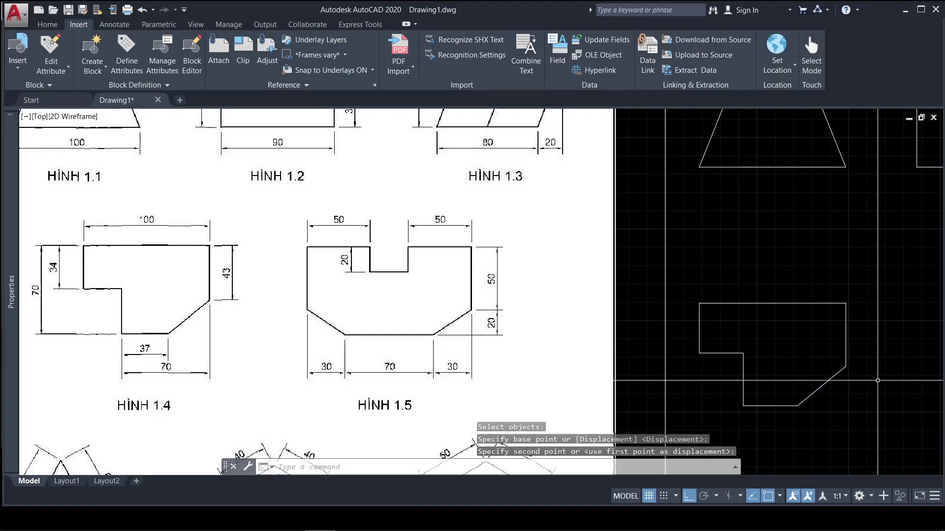
middle_click_drag(878, 413, 644, 316)
scroll(636, 303, "down", 2)
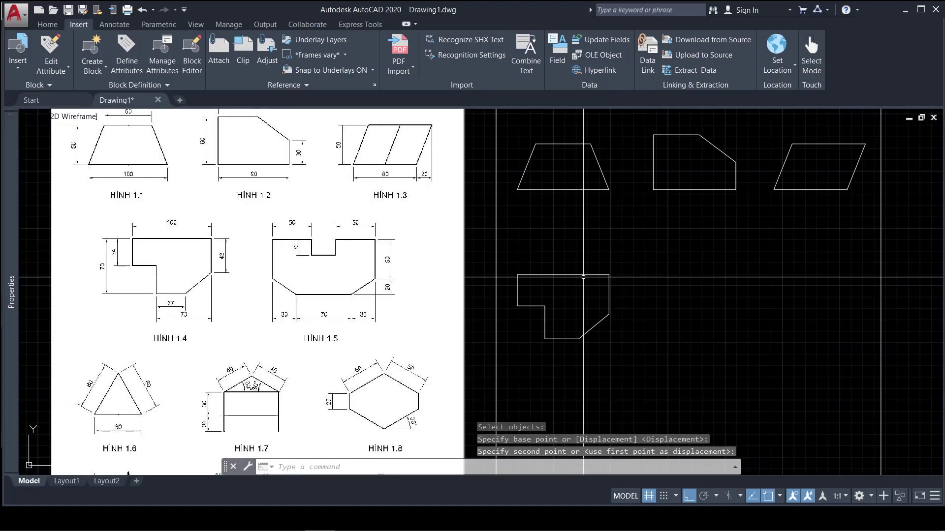
scroll(551, 278, "up", 2)
- Nudge the Hình 1.4 outline right and up, closer to the first row
key("Return")
left_click(493, 249)
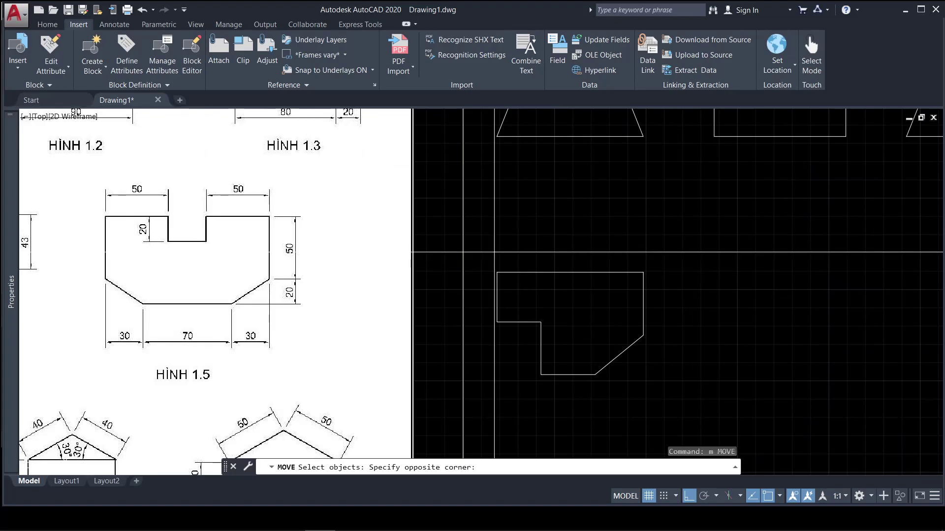
left_click(696, 413)
key("Return")
left_click(655, 361)
left_click(688, 347)
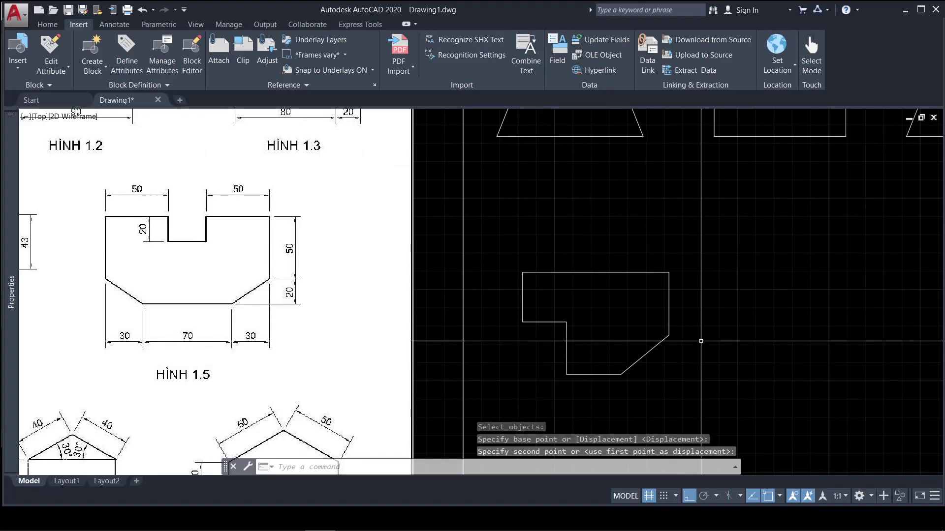
middle_click_drag(688, 347, 659, 352)
key("Return")
left_click(701, 427)
key("Return")
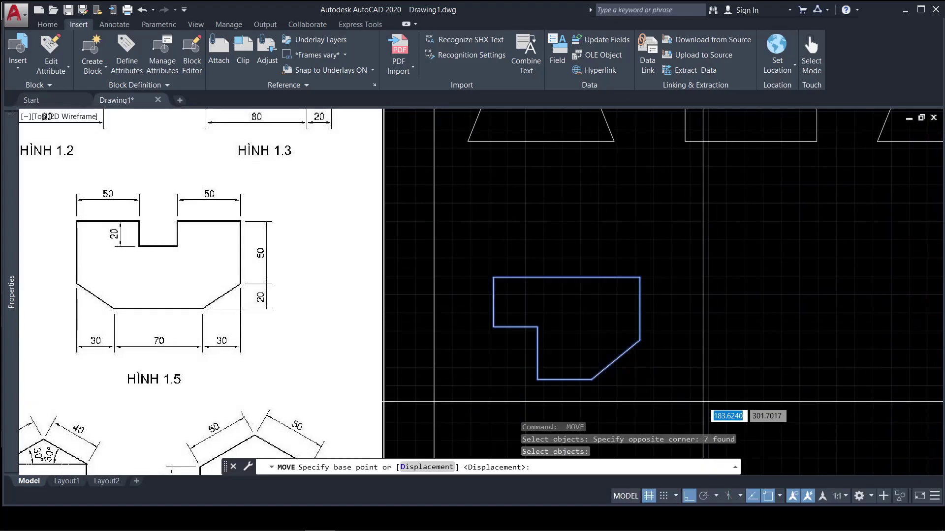
left_click(688, 374)
left_click(681, 323)
middle_click_drag(676, 344, 646, 339)
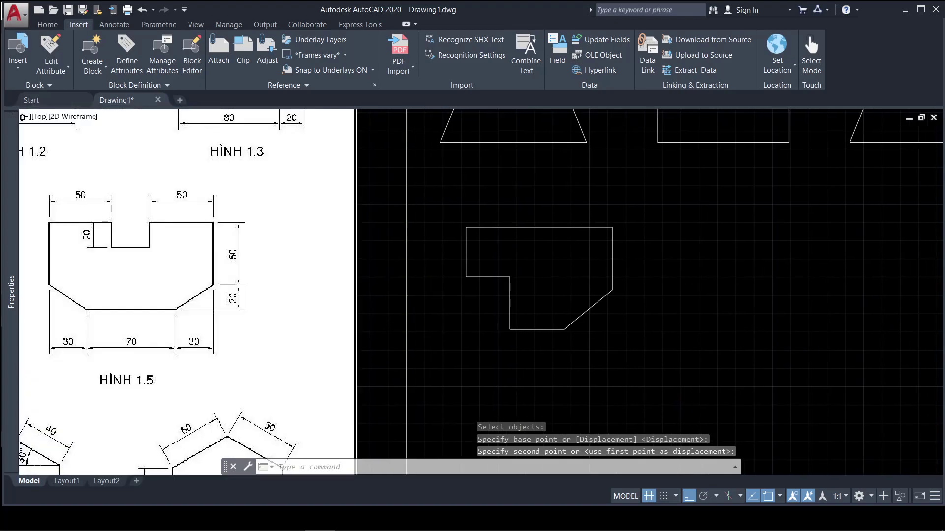
scroll(646, 339, "up", 2)
scroll(681, 342, "down", 2)
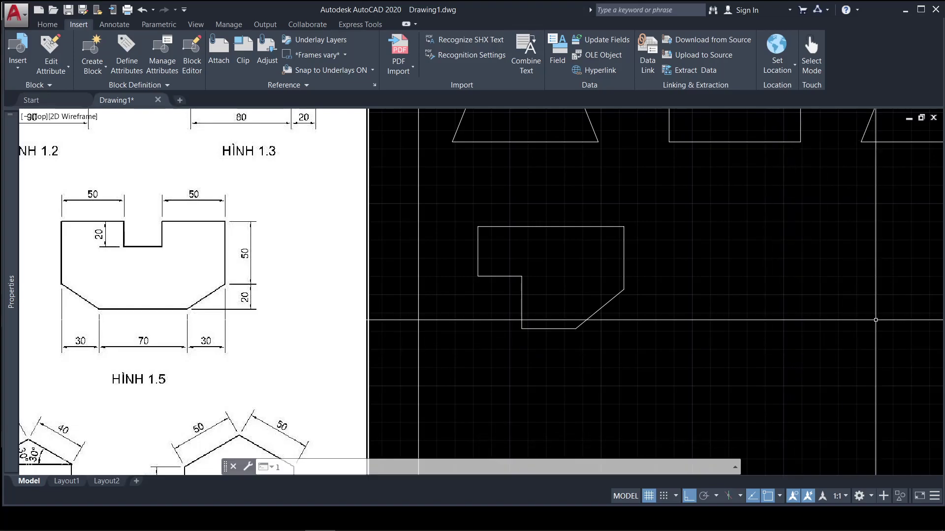
- Begin the Hình 1.5 outline: 50 up, 50 left, then a 20-deep, 30-wide notch
type("l")
key("Return")
left_click(856, 324)
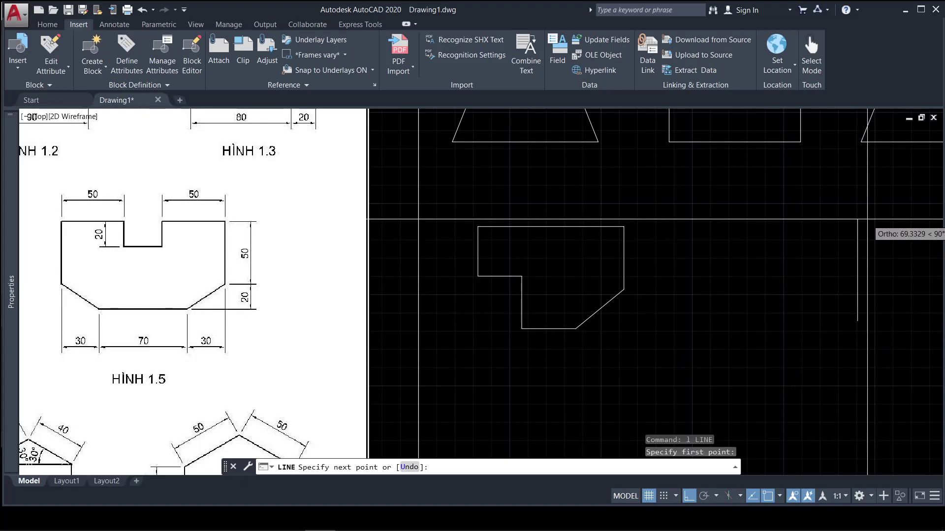
type("50")
key("Return")
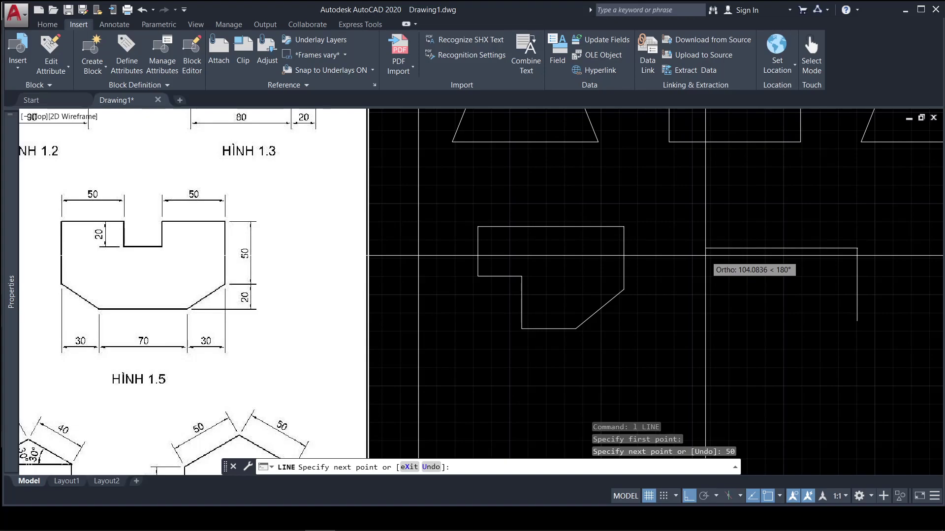
type("50")
key("Return")
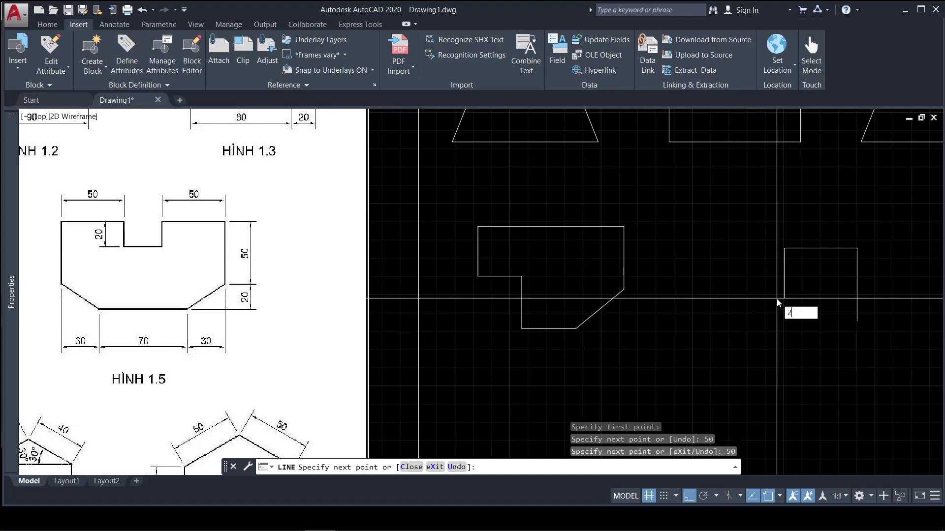
type("0")
key("Return")
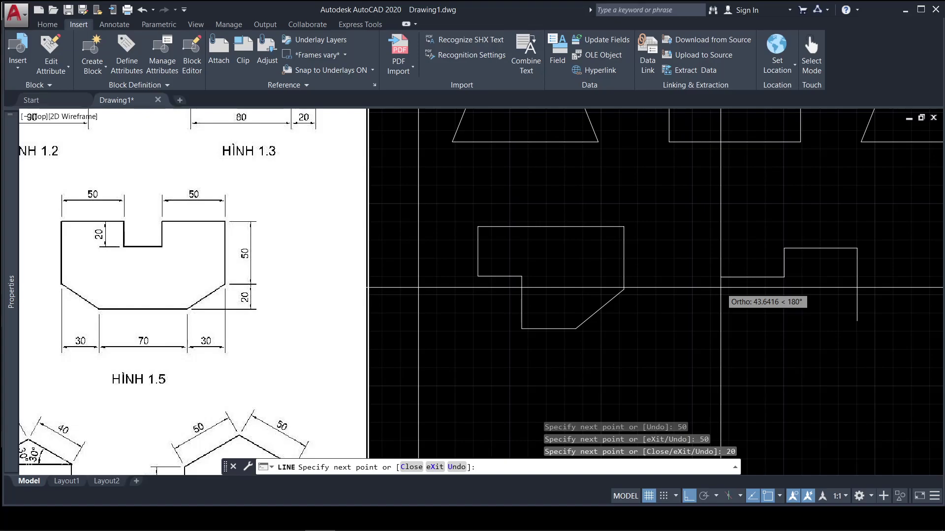
type("0")
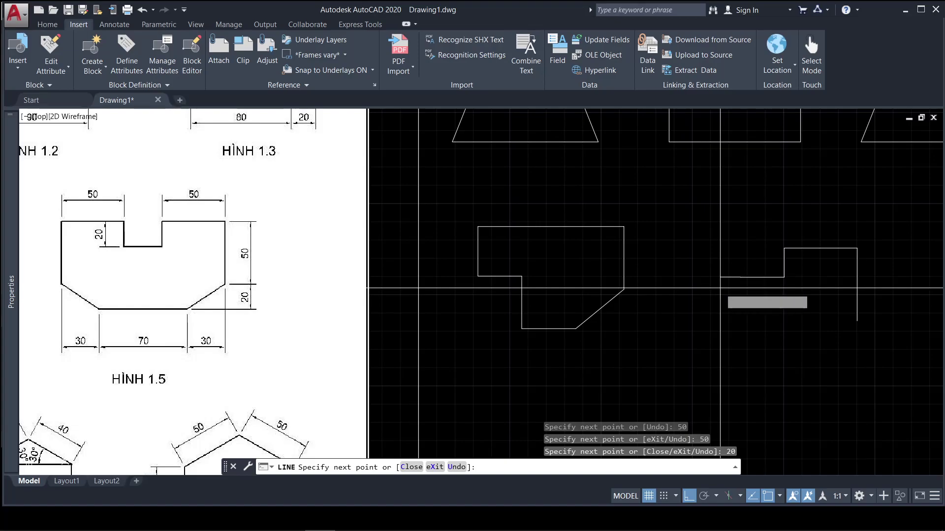
key("Return")
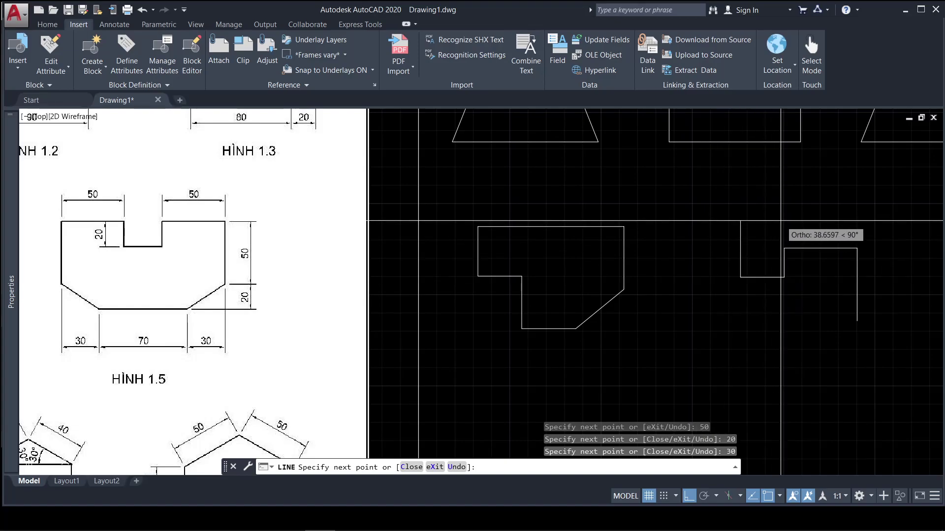
type("20")
key("Return")
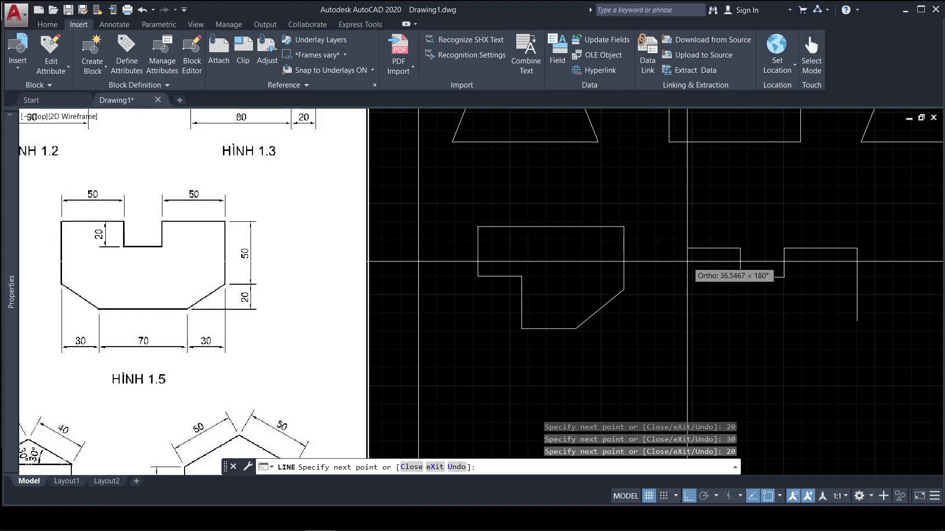
key("Return")
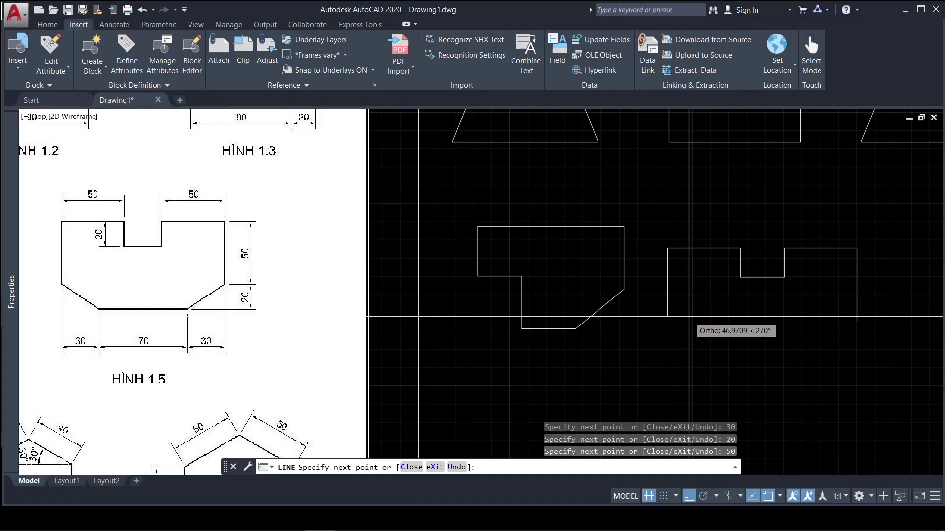
type("50")
key("Return")
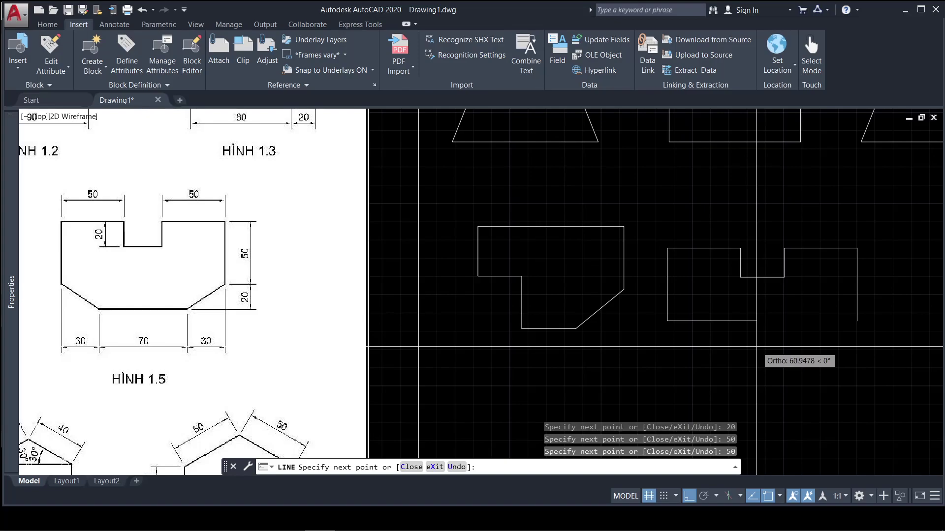
key("Tab")
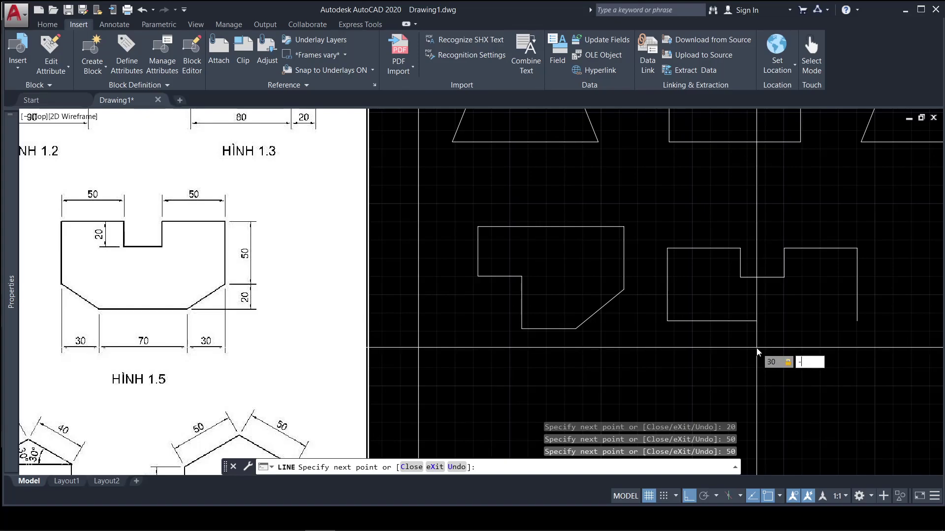
key("Return")
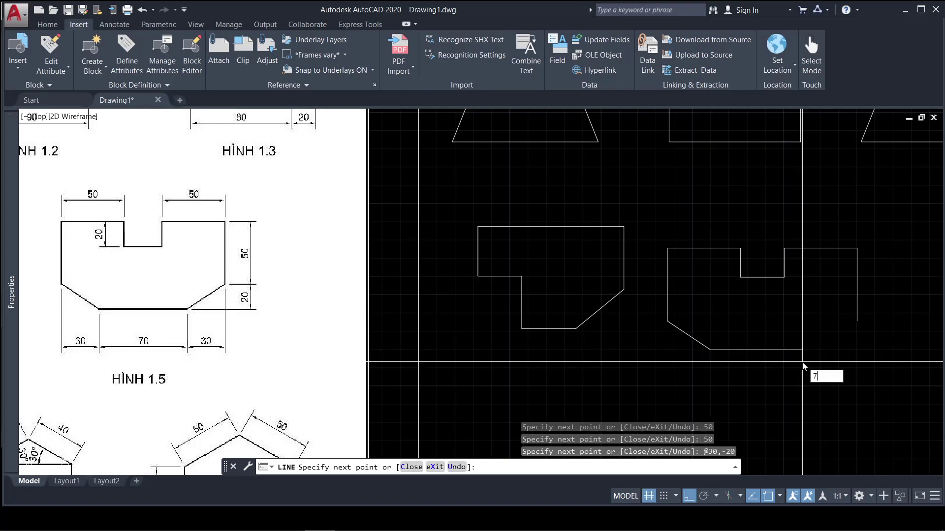
type("70")
key("Return")
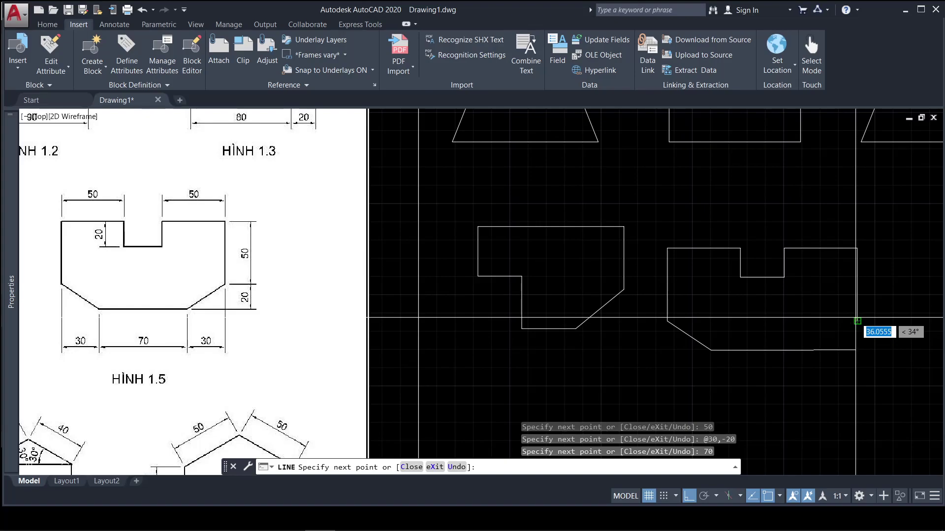
left_click(857, 321)
key("Return")
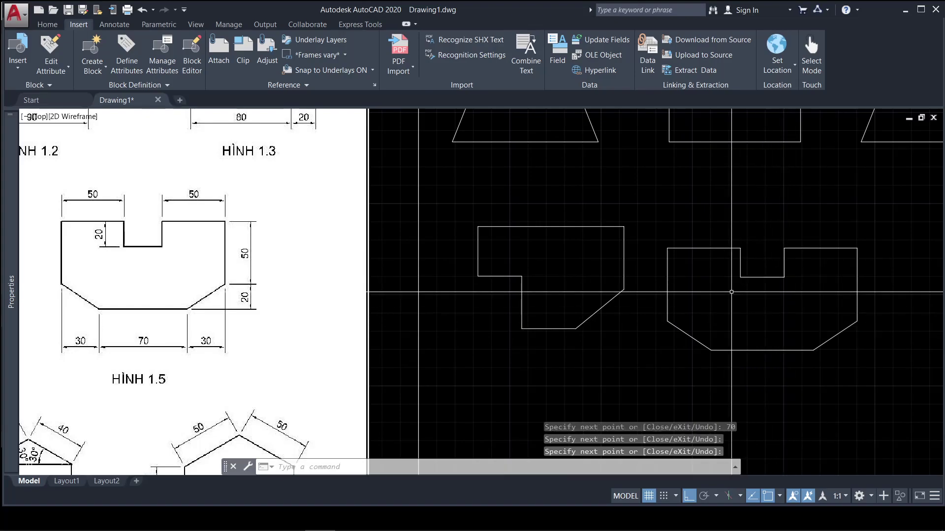
type("m")
key("Return")
- Move the U-shaped Hình 1.5 outline right, then raise it level with Hình 1.4
scroll(663, 229, "down", 2)
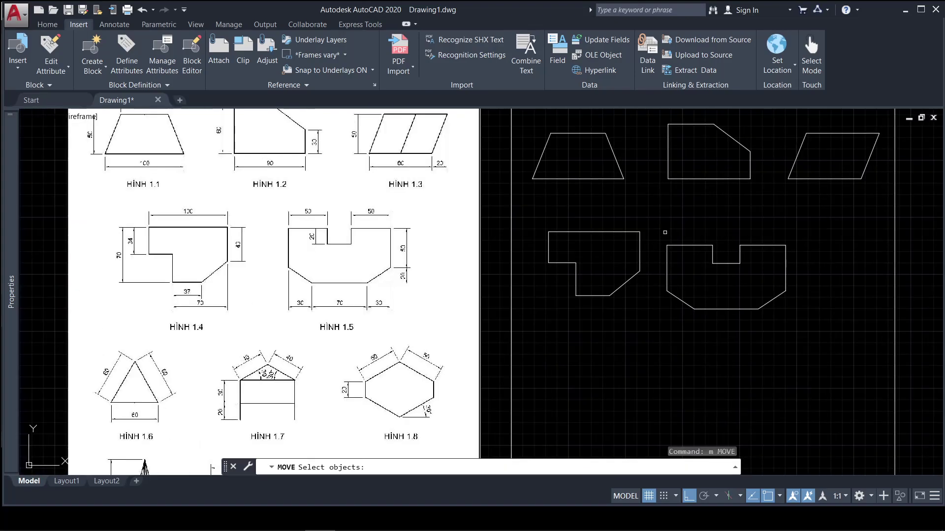
left_click(654, 229)
left_click(826, 322)
key("Return")
left_click(783, 316)
left_click(822, 317)
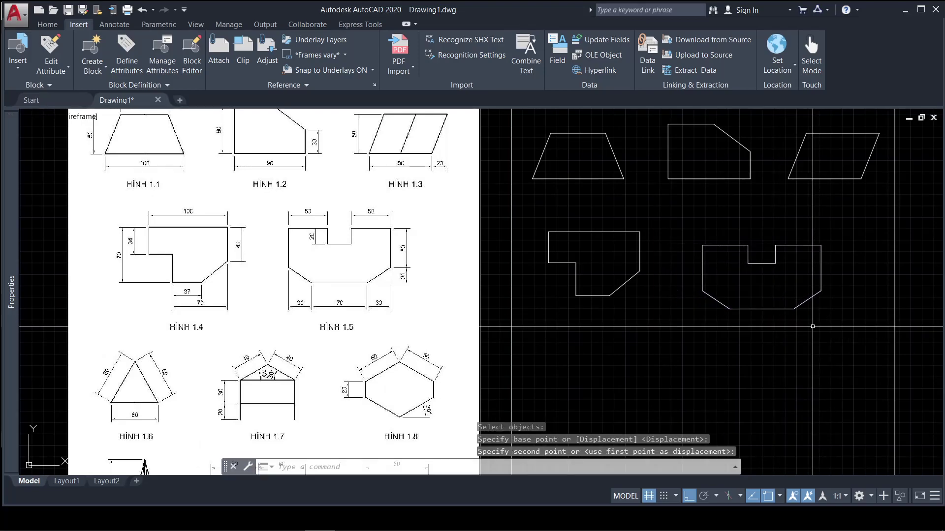
key("Return")
left_click(677, 223)
left_click(831, 322)
key("Return")
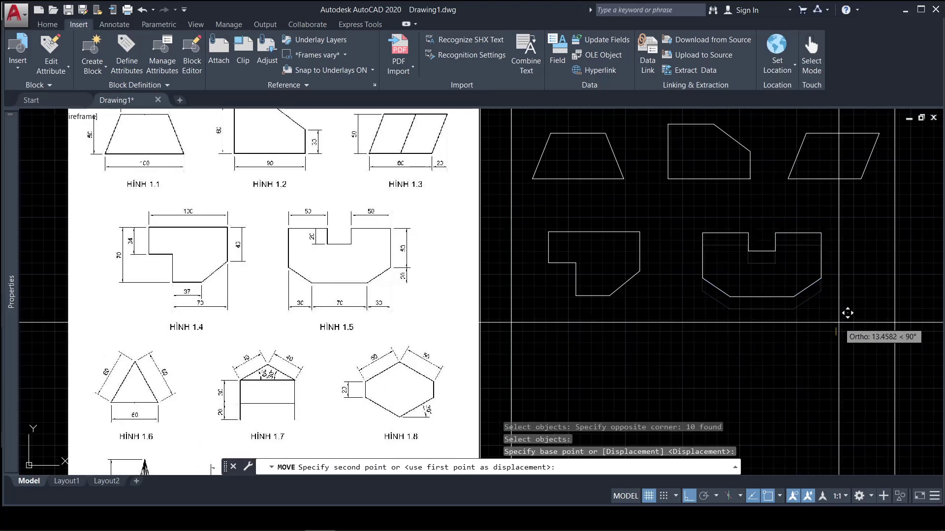
left_click(836, 322)
- Shift both lower outlines slightly right together and pan the view down
key("Return")
left_click(540, 213)
left_click(759, 294)
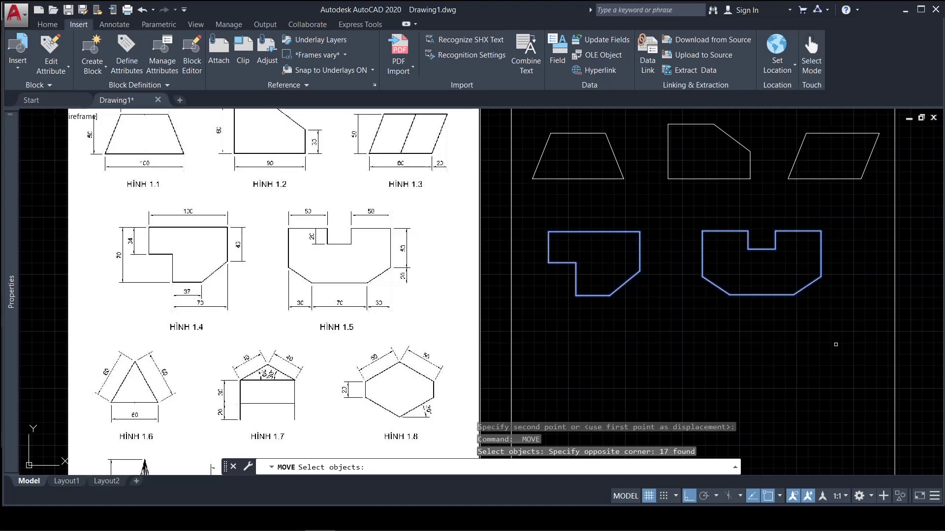
key("Return")
left_click(757, 335)
middle_click_drag(672, 271, 671, 201)
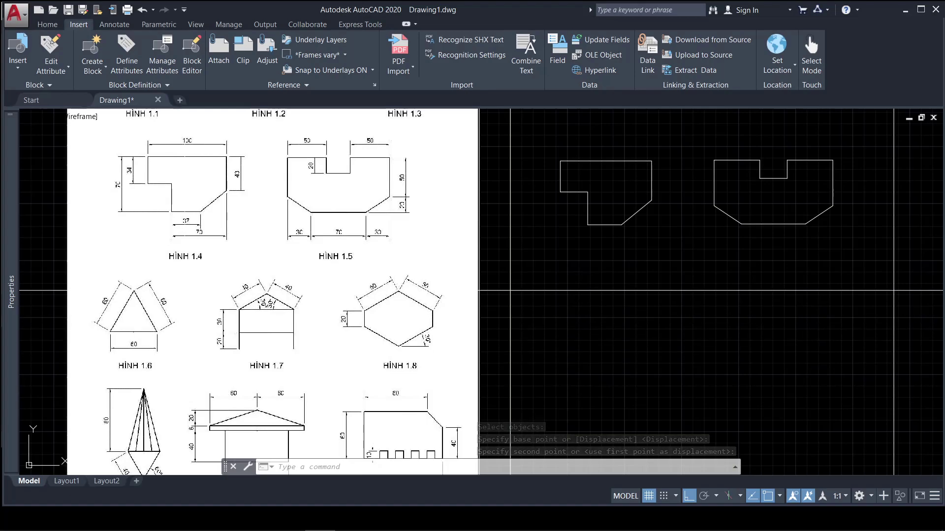
middle_click_drag(510, 308, 535, 275)
scroll(263, 254, "up", 4)
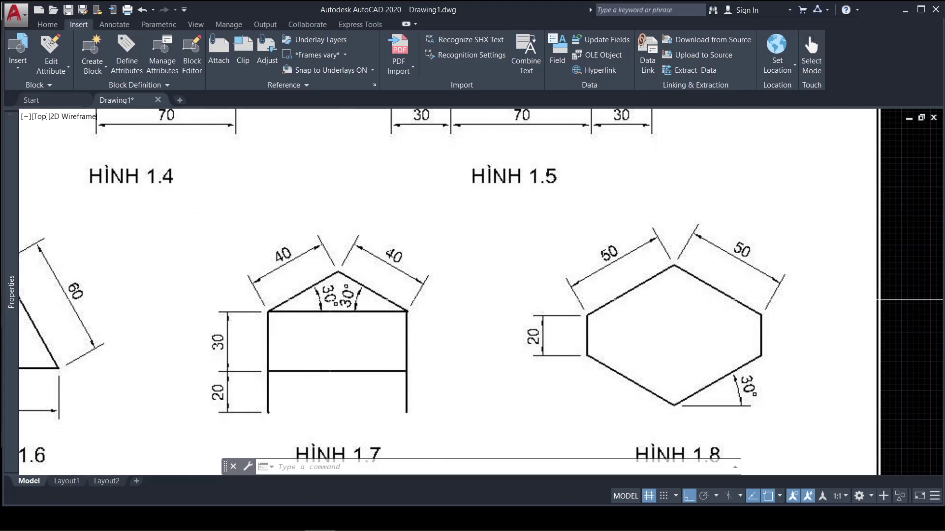
scroll(306, 279, "down", 4)
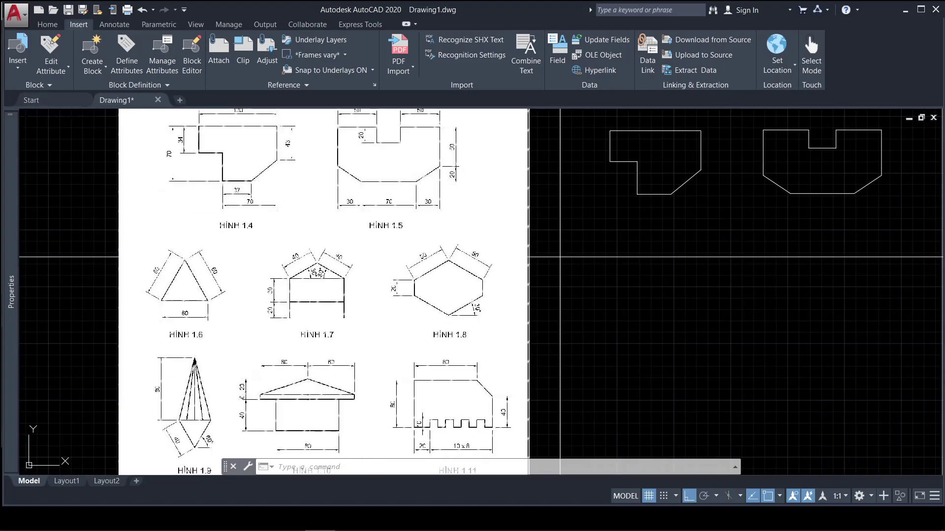
scroll(447, 290, "up", 4)
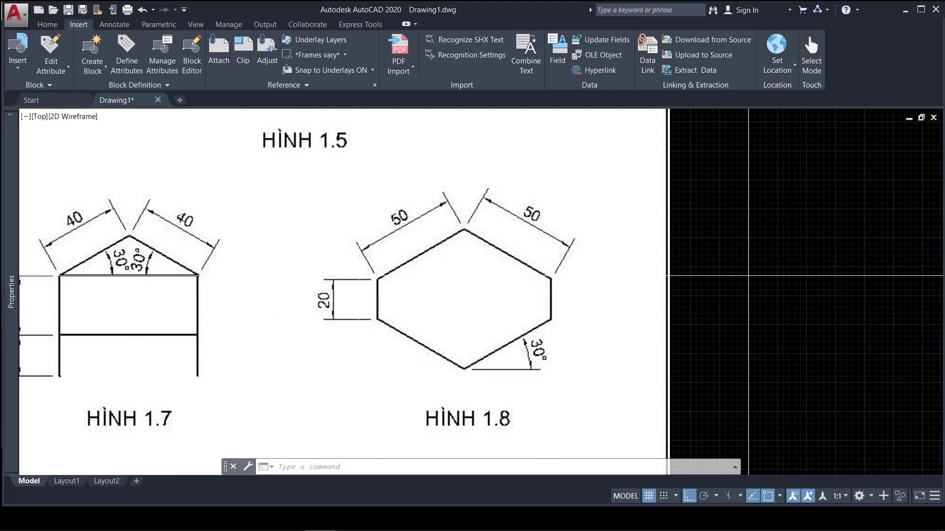
scroll(338, 265, "down", 2)
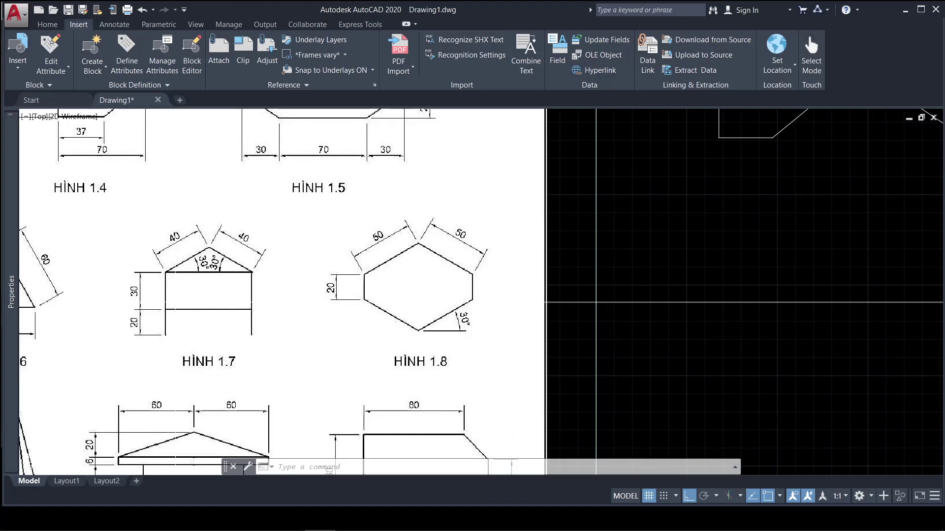
scroll(144, 292, "up", 2)
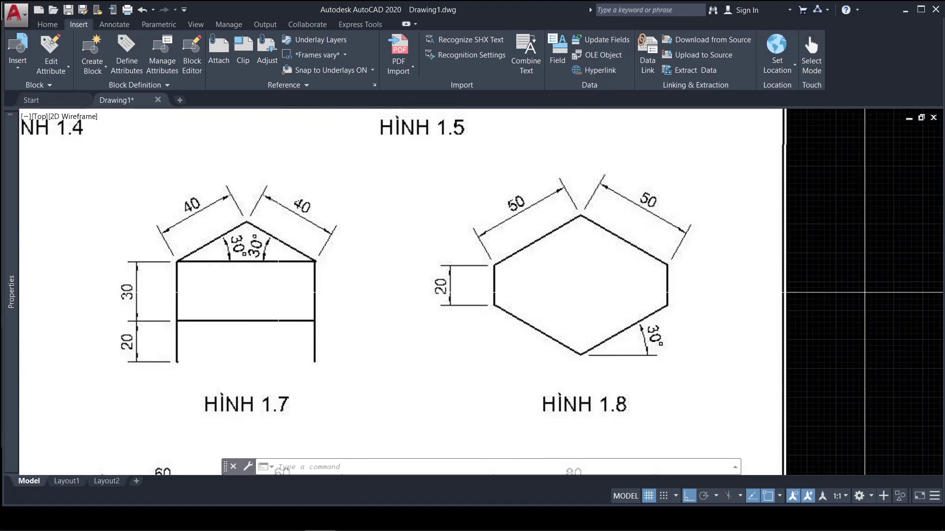
scroll(864, 256, "down", 5)
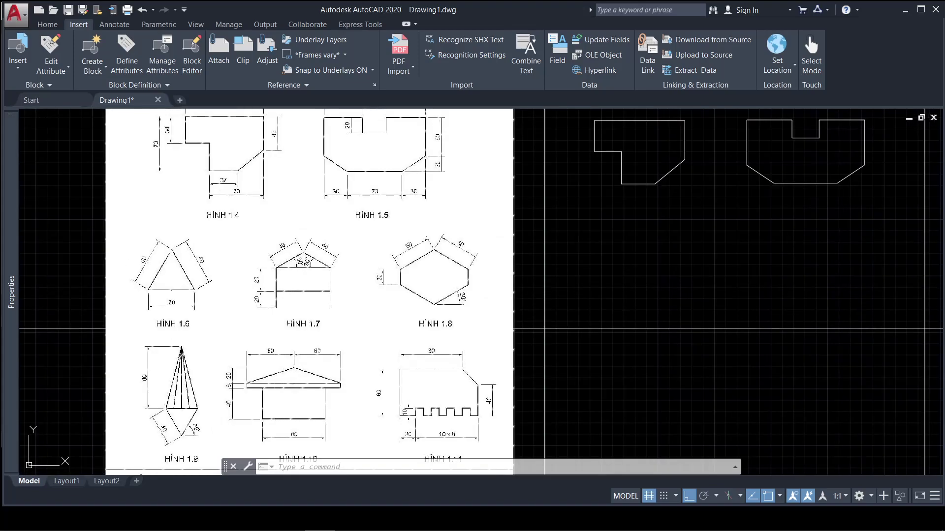
scroll(148, 295, "up", 3)
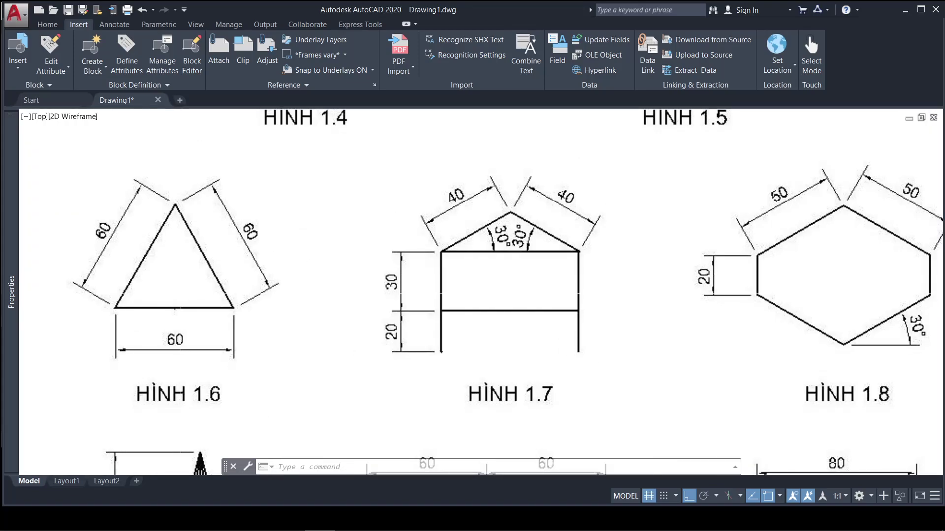
scroll(182, 296, "down", 4)
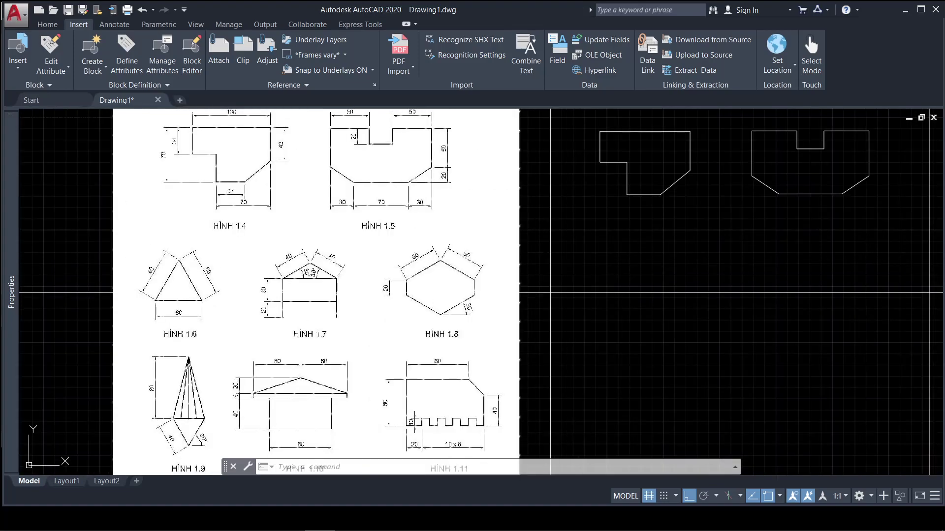
scroll(163, 289, "up", 4)
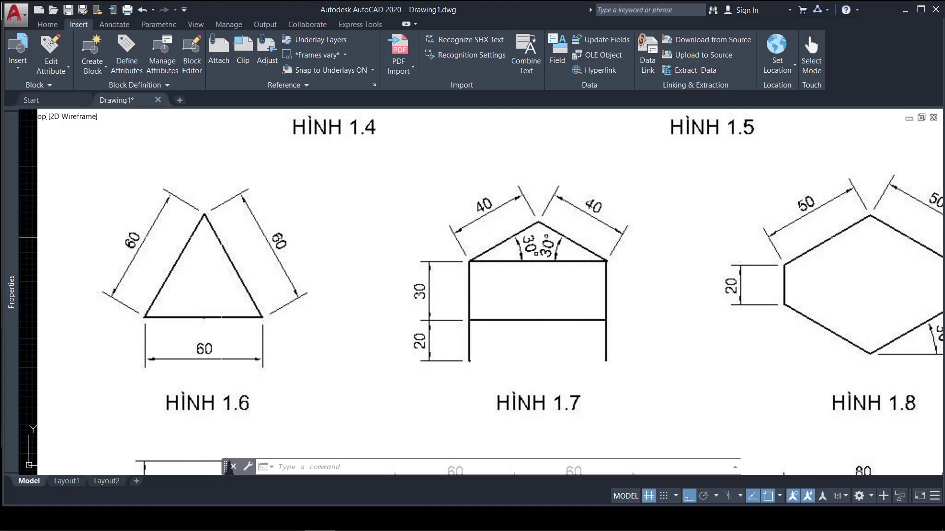
scroll(149, 294, "down", 4)
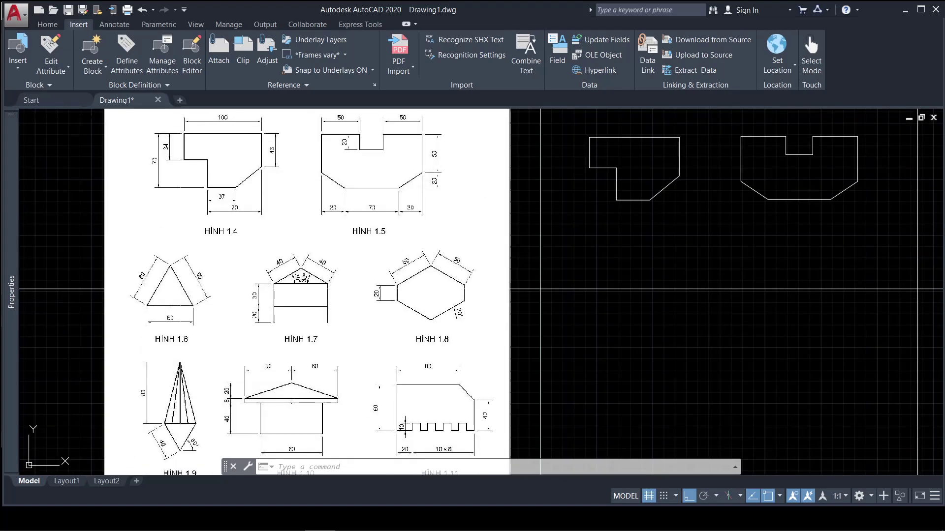
type("l")
key("Return")
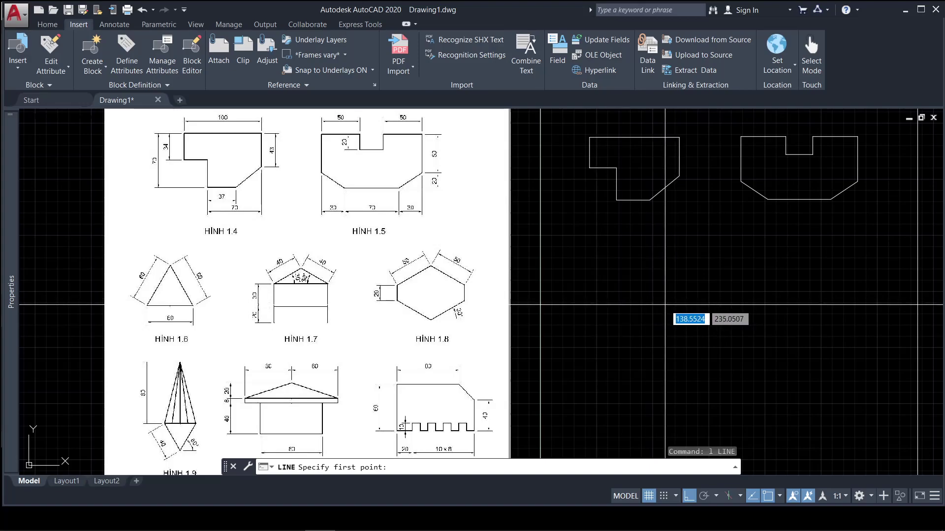
left_click(601, 306)
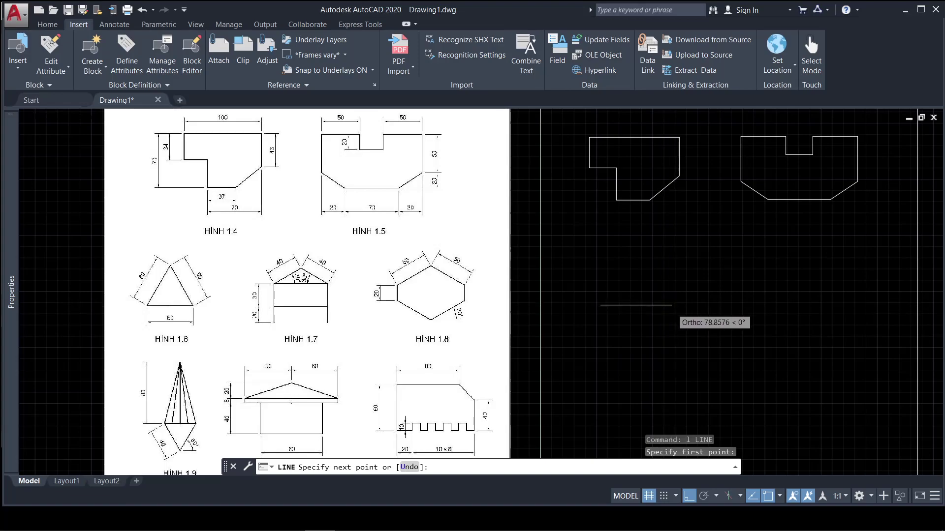
scroll(671, 308, "up", 2)
key("Return")
scroll(667, 266, "down", 2)
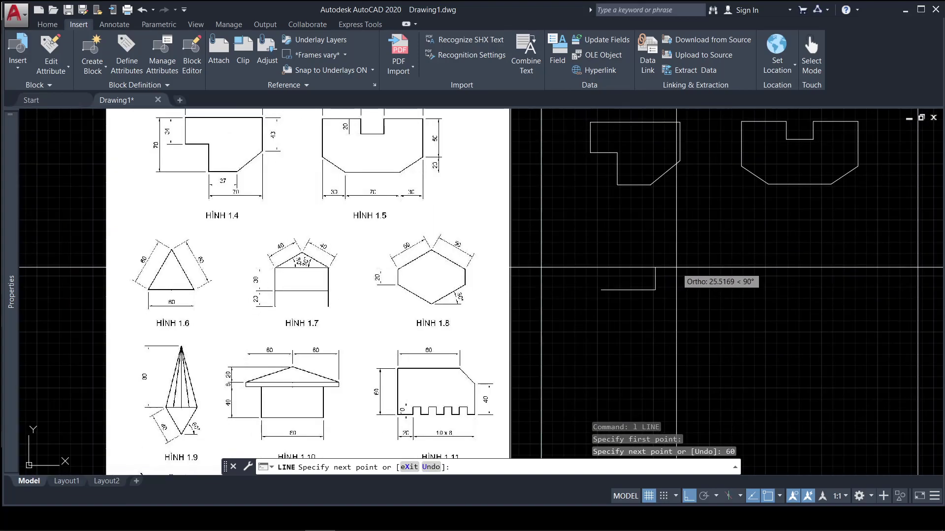
scroll(639, 253, "up", 2)
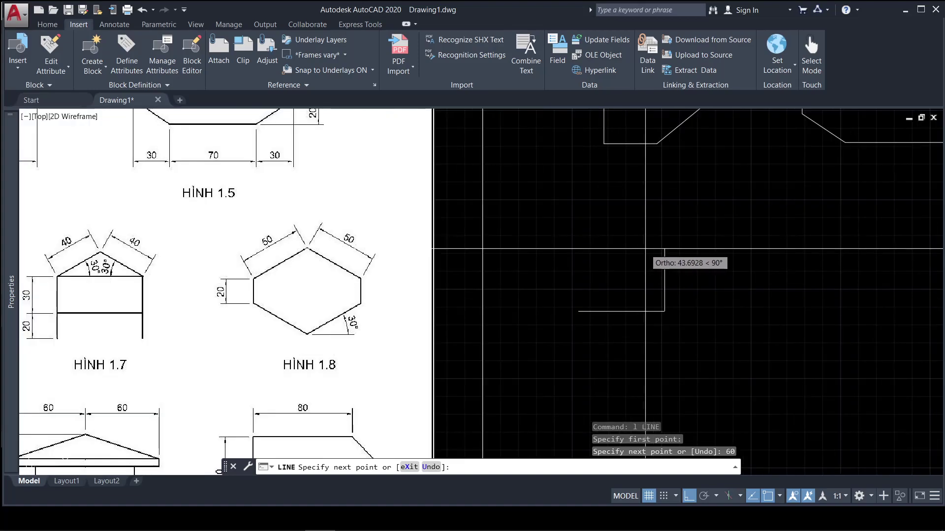
scroll(677, 260, "down", 2)
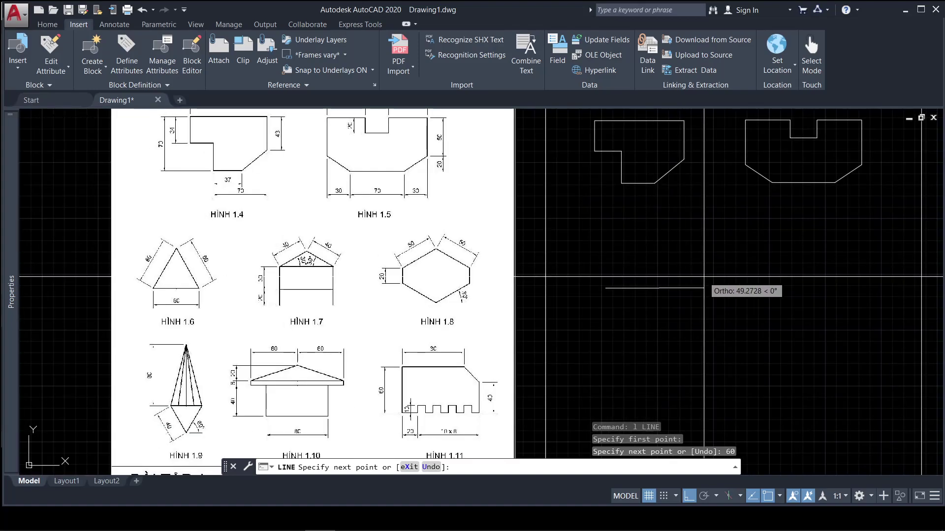
scroll(183, 285, "up", 5)
scroll(285, 325, "up", 2)
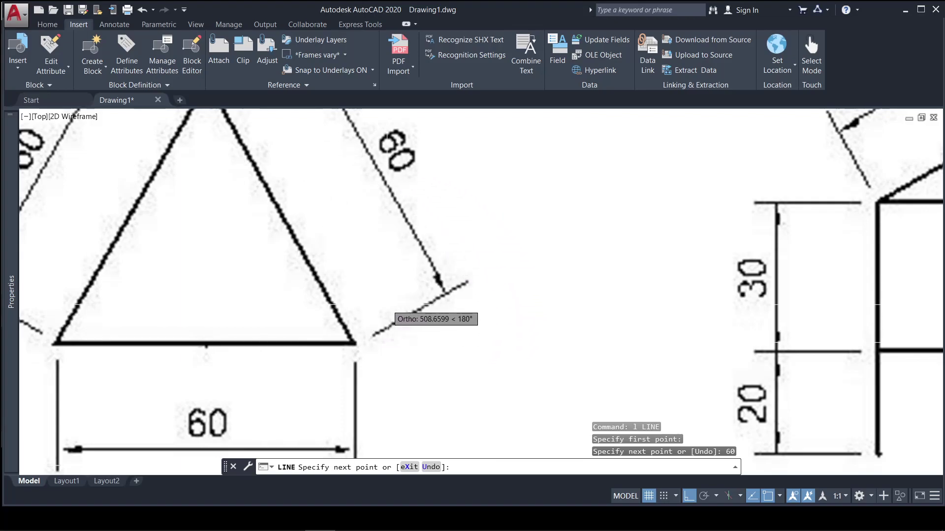
scroll(225, 286, "down", 6)
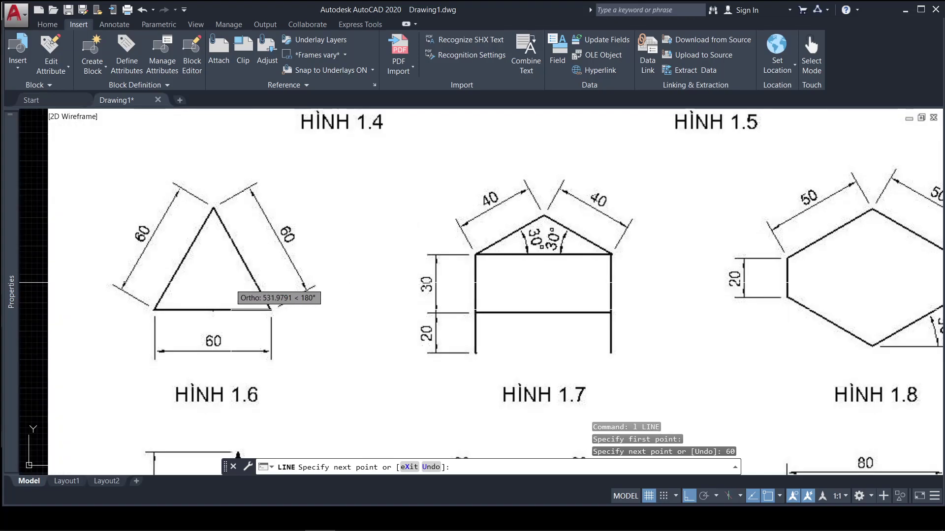
scroll(465, 270, "down", 4)
scroll(618, 270, "up", 2)
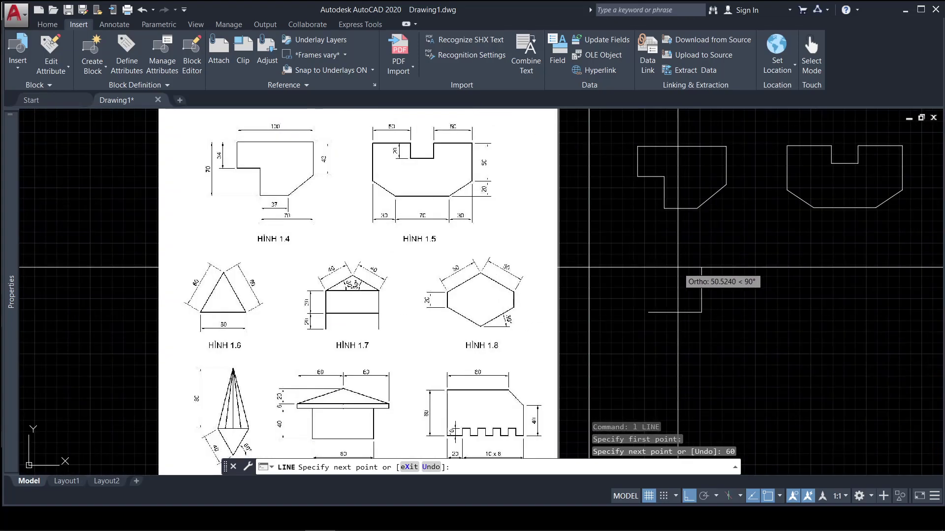
scroll(241, 295, "up", 3)
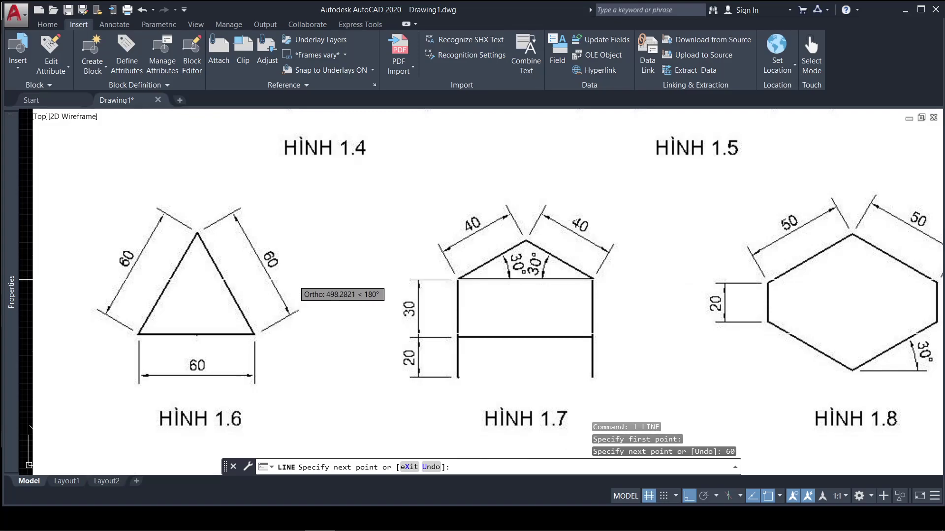
scroll(226, 298, "down", 5)
scroll(519, 279, "up", 4)
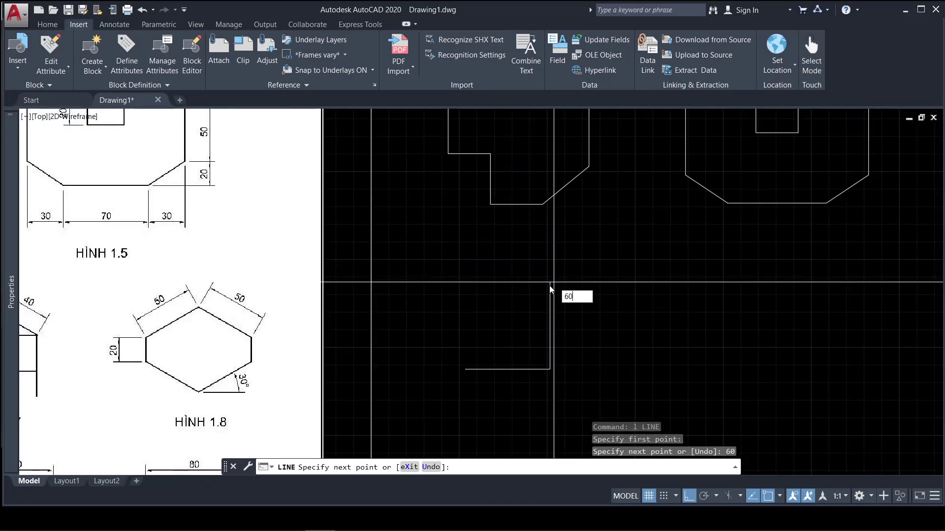
key("BackSpace")
key("BackSpace")
type("120")
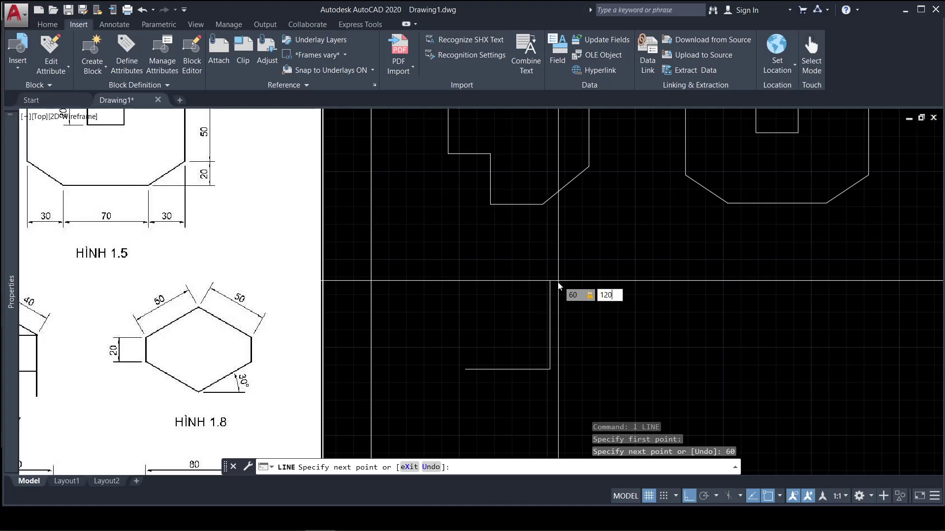
key("Return")
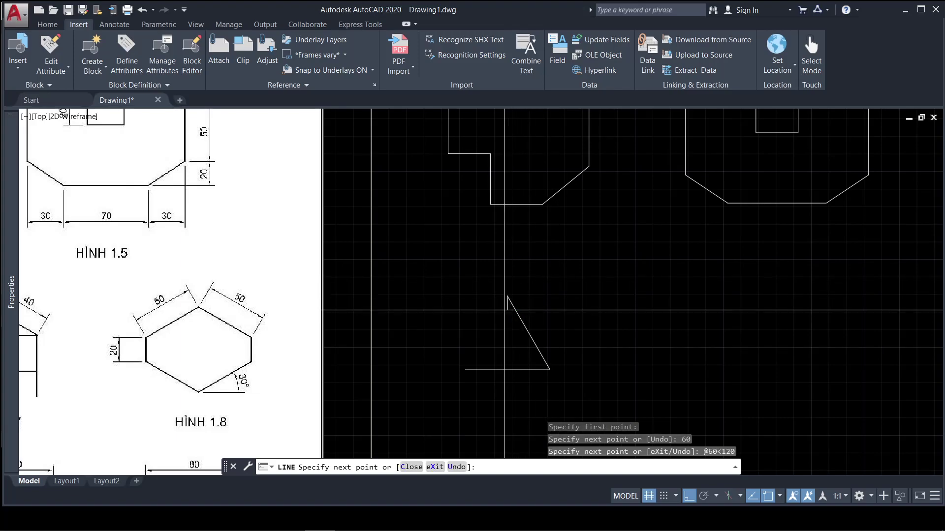
left_click(465, 369)
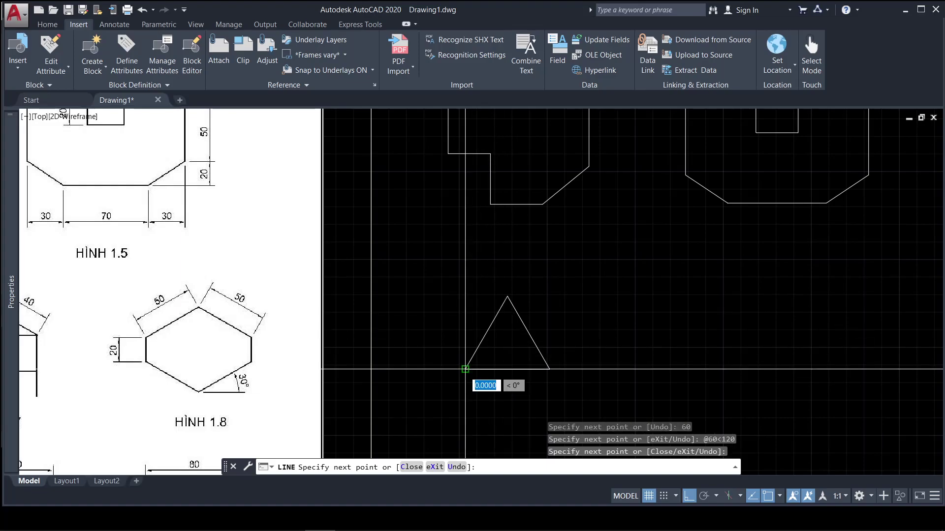
key("Return")
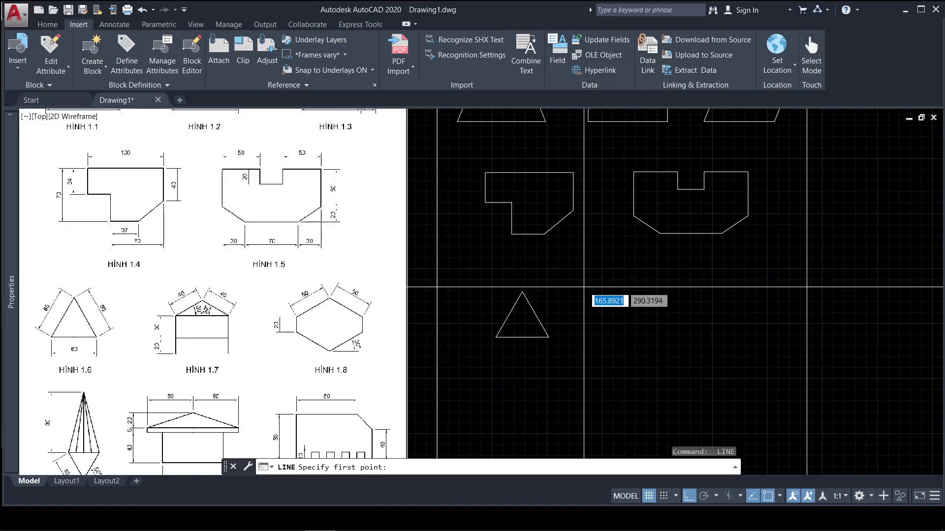
- Start the house outline beside the triangle with a 20 then 30 upward wall
key("Escape")
scroll(213, 318, "up", 4)
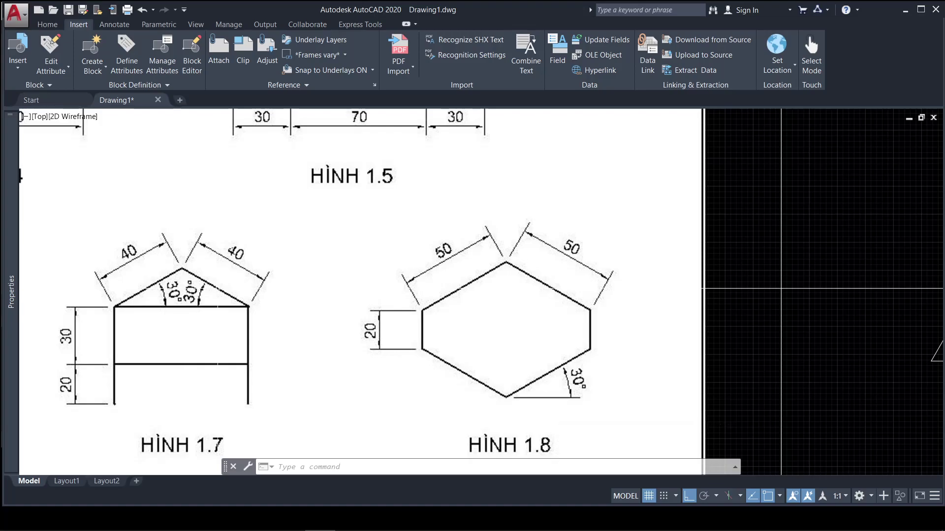
scroll(781, 263, "down", 2)
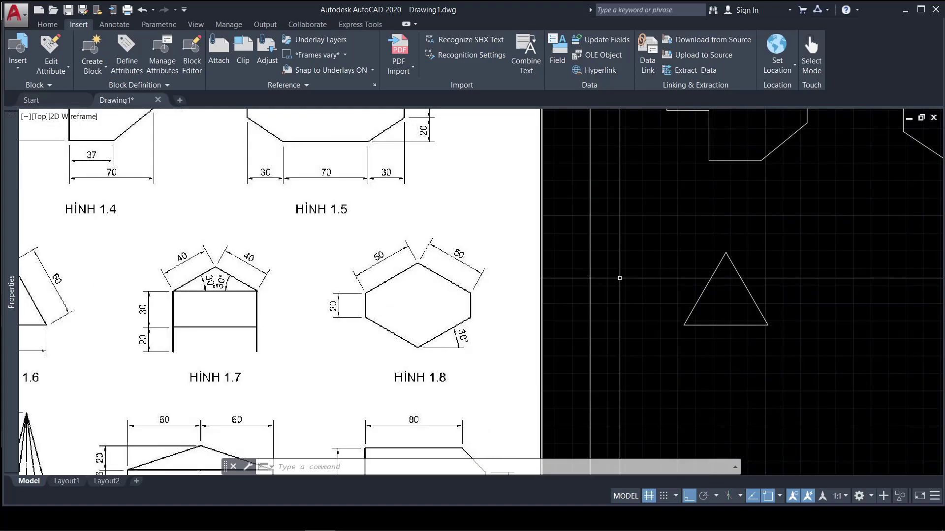
scroll(687, 325, "down", 2)
scroll(687, 324, "up", 1)
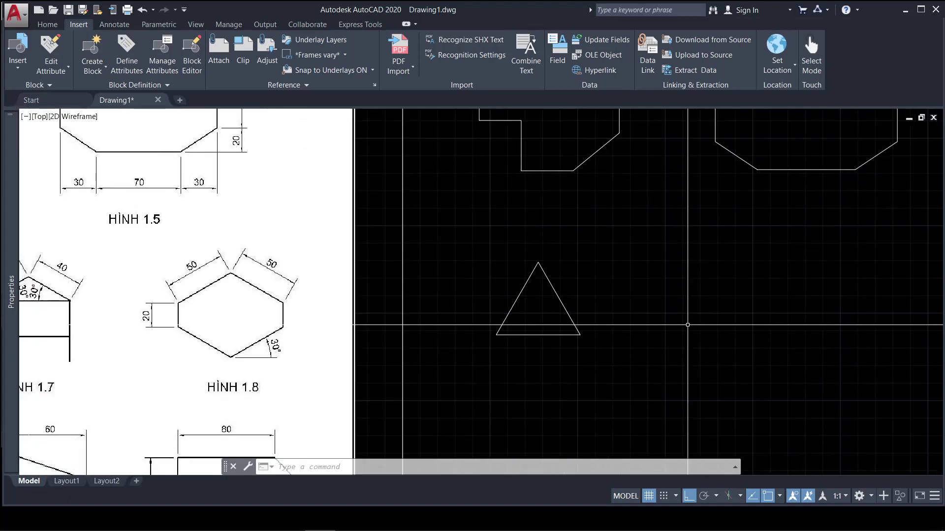
scroll(718, 318, "down", 1)
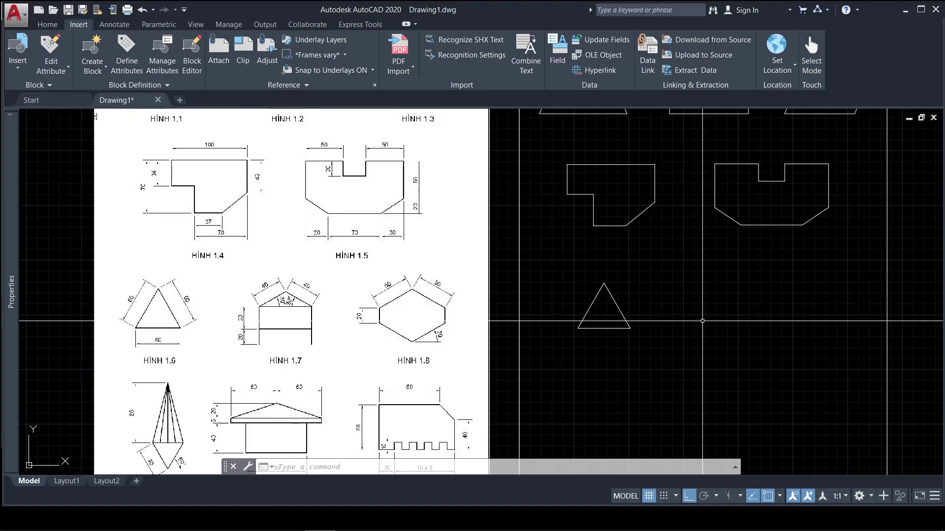
type("l")
key("Return")
left_click(673, 330)
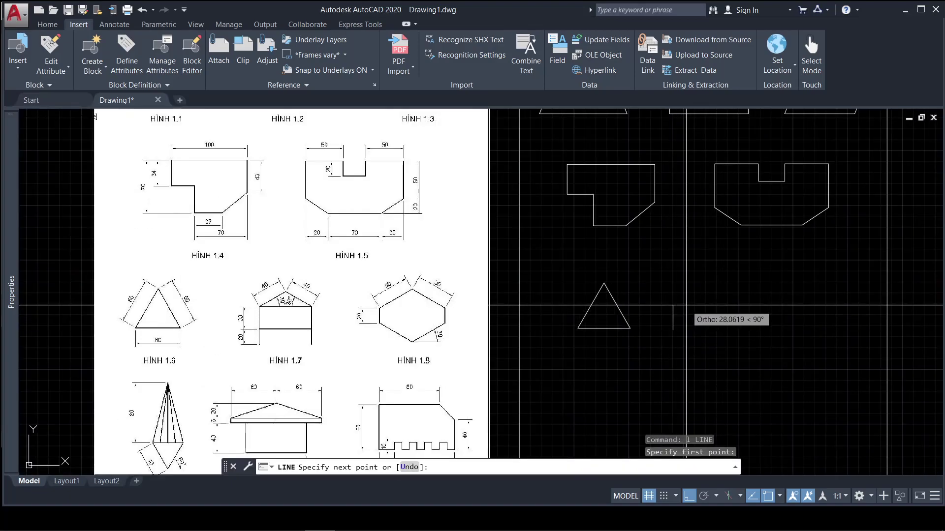
type("20")
key("Return")
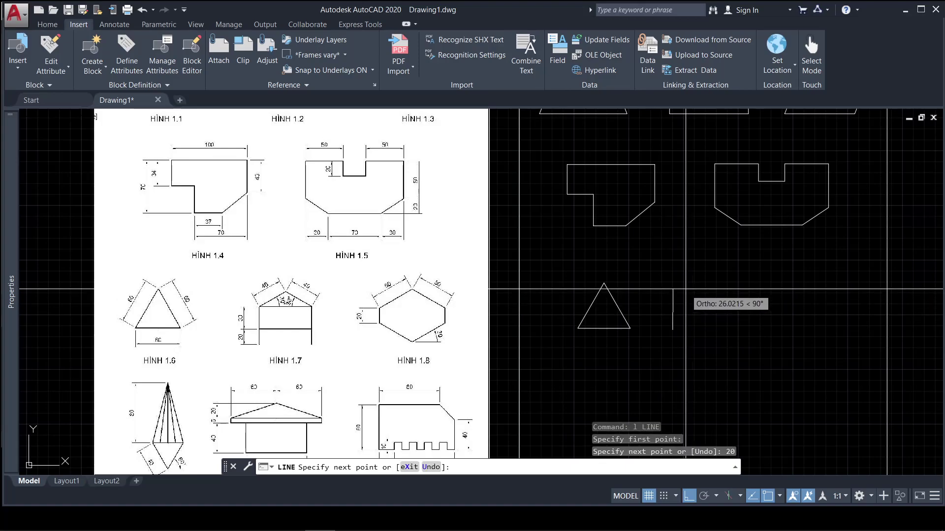
type("30")
key("Return")
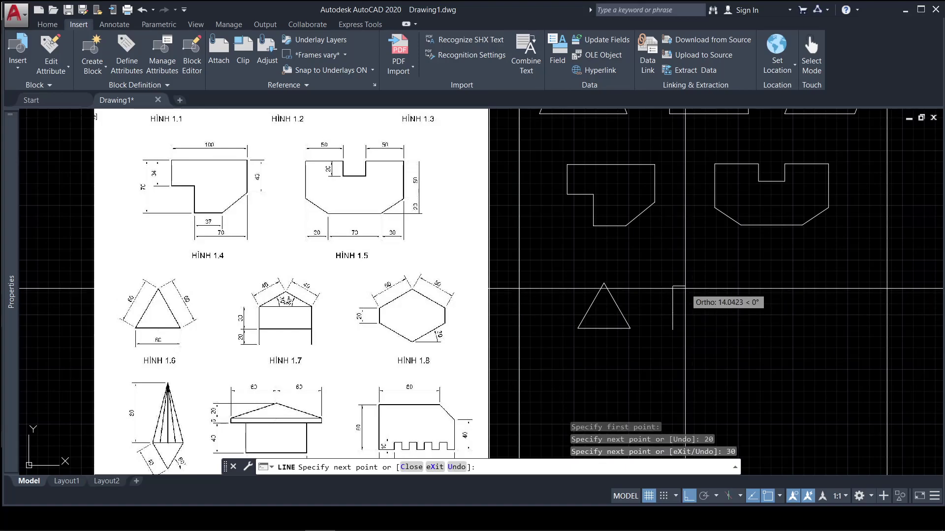
- Add the two 40-unit roof sides at 30° and -30°, then the 50-unit right wall
scroll(716, 281, "up", 1)
scroll(716, 282, "down", 1)
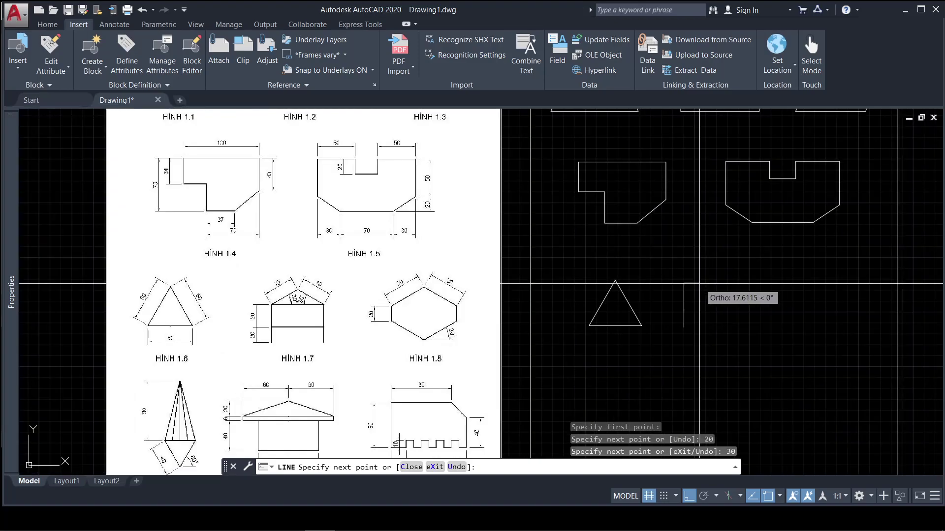
scroll(700, 284, "up", 2)
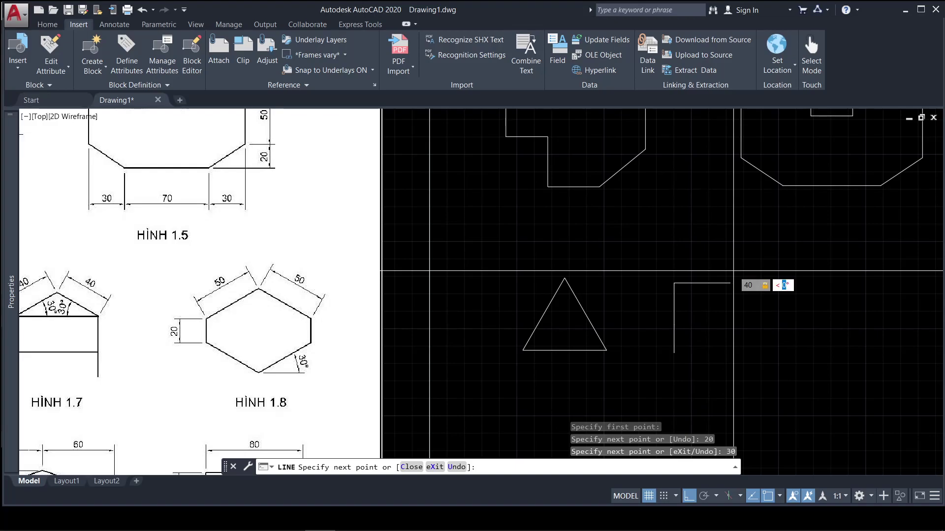
type("30")
key("Return")
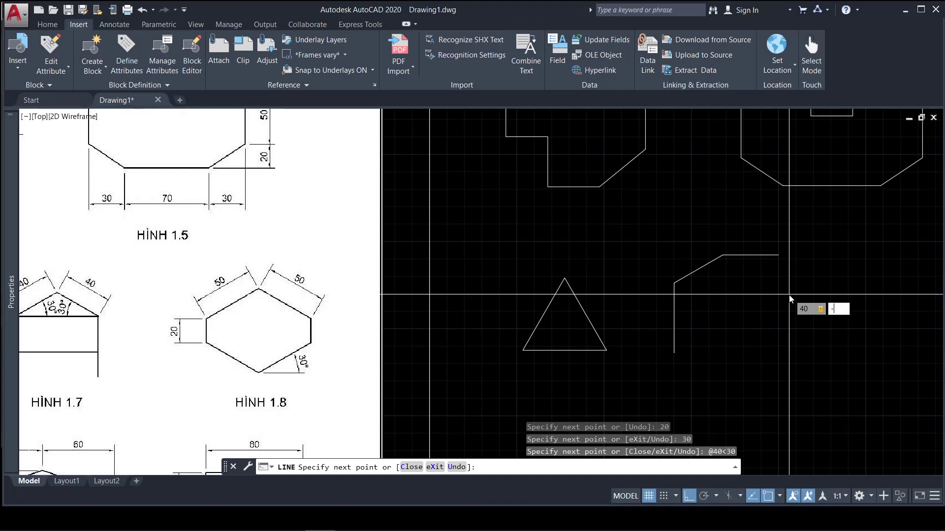
key("Return")
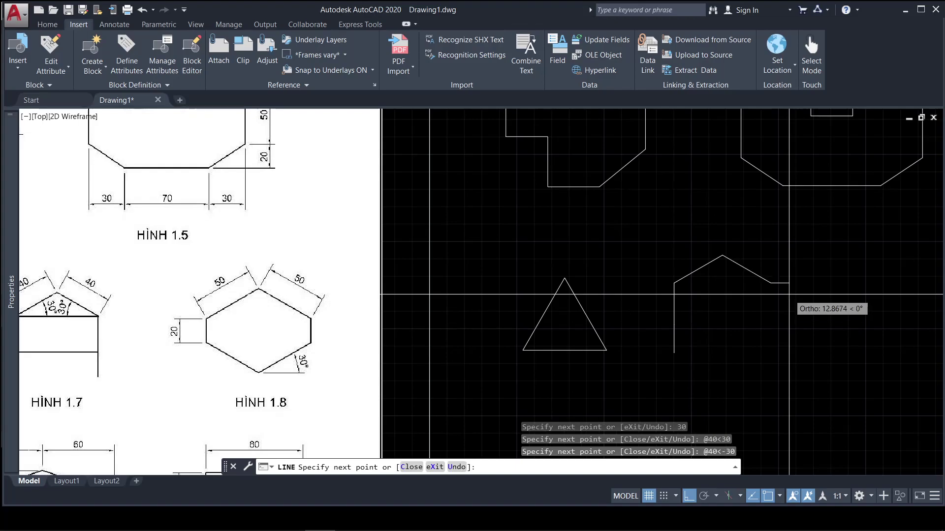
scroll(777, 313, "down", 2)
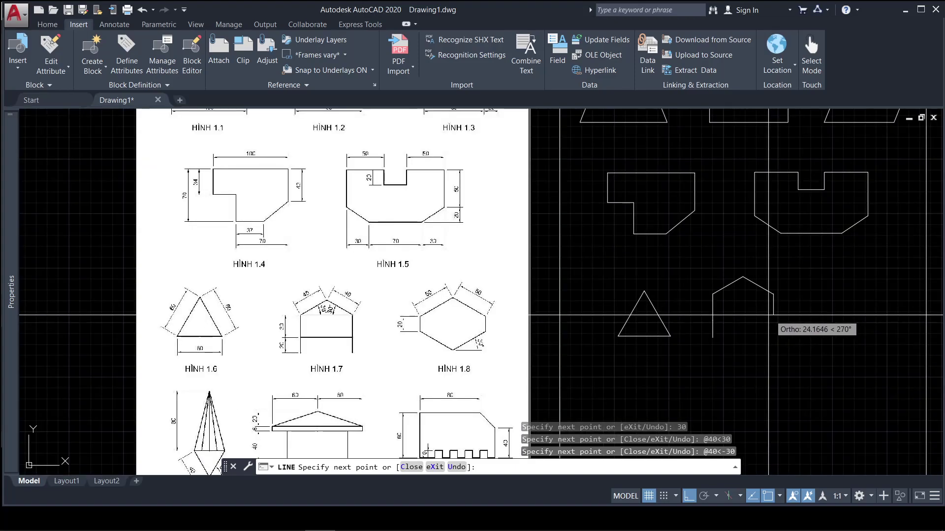
scroll(812, 321, "up", 2)
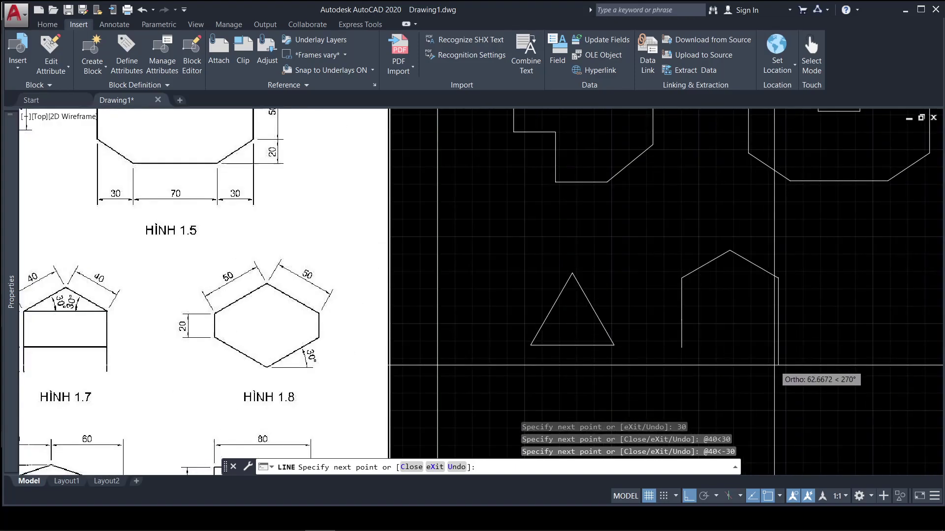
scroll(822, 320, "down", 2)
scroll(371, 338, "up", 3)
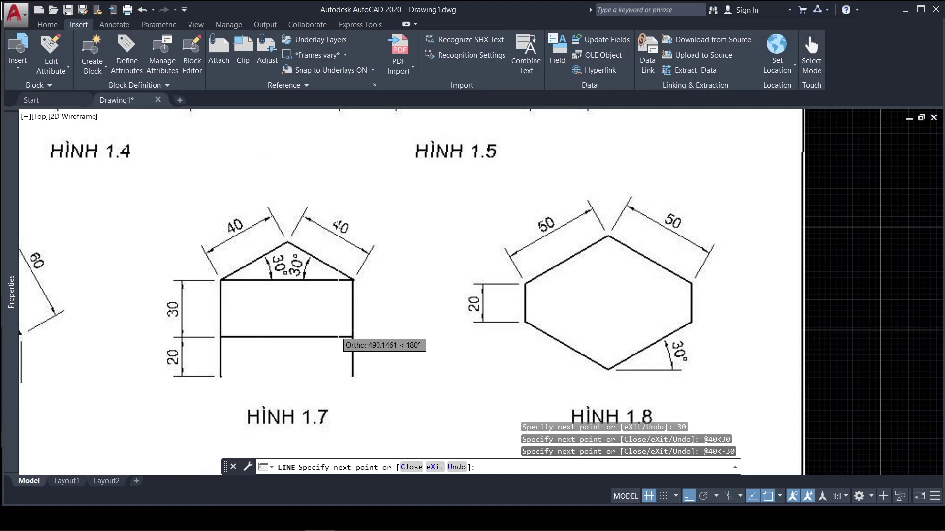
scroll(472, 345, "down", 3)
type("5")
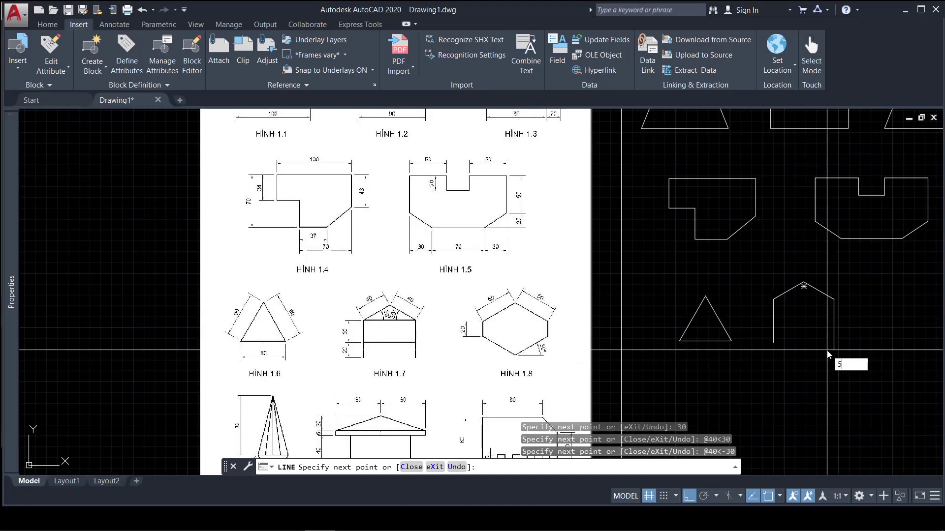
type("0")
key("Return")
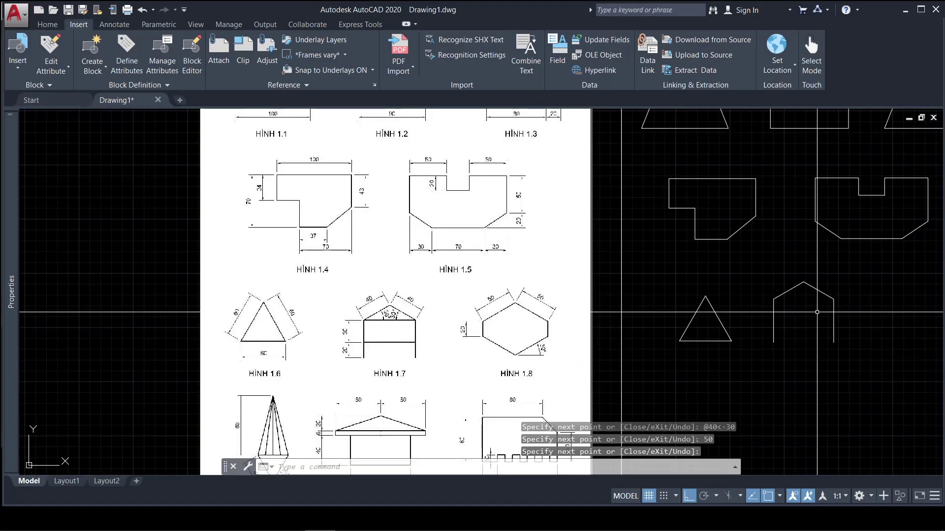
type("l")
key("Return")
type("ll")
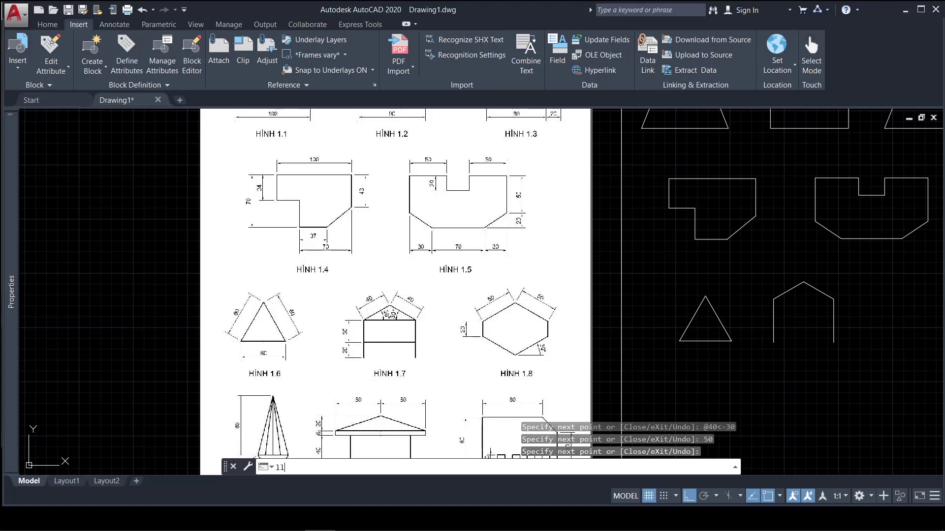
key("Return")
type("l")
key("Return")
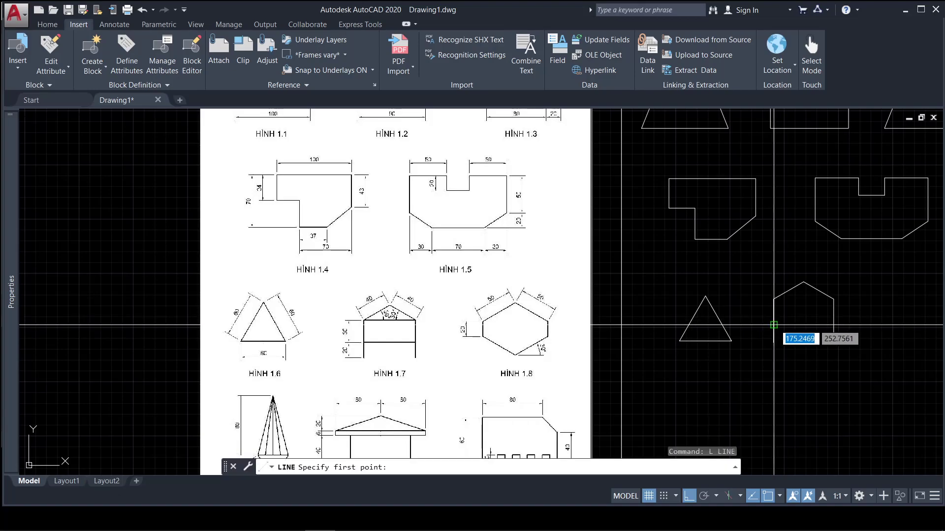
- Draw horizontal divider lines across the house walls at the 20-unit mark
left_click(773, 325)
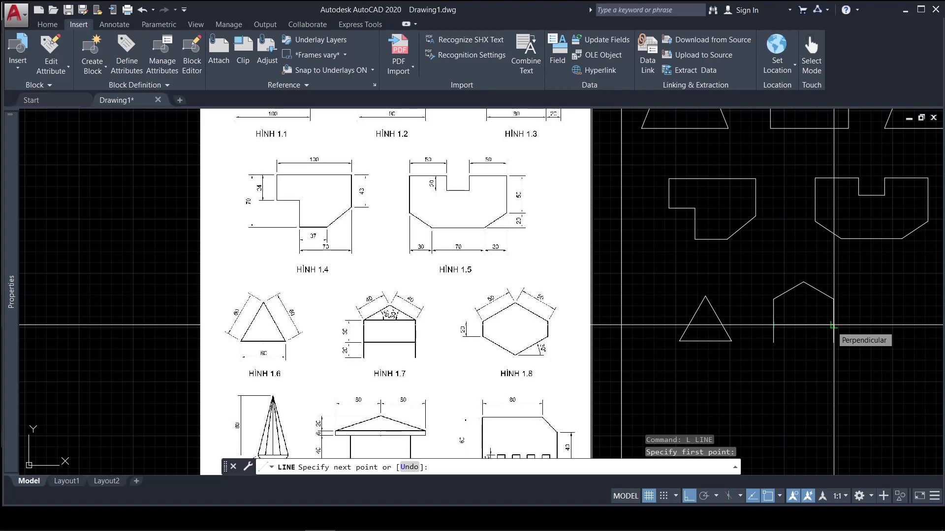
left_click(833, 325)
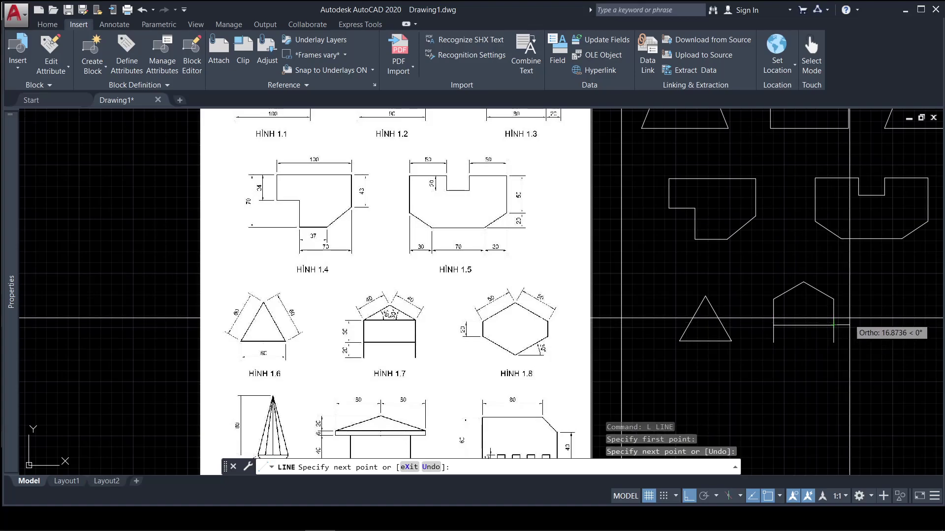
key("Return")
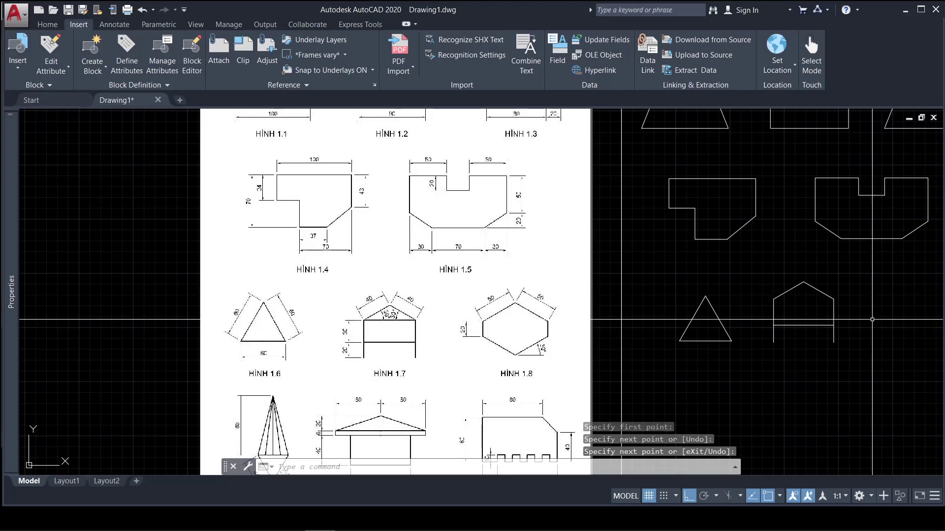
type("l")
key("Return")
left_click(833, 299)
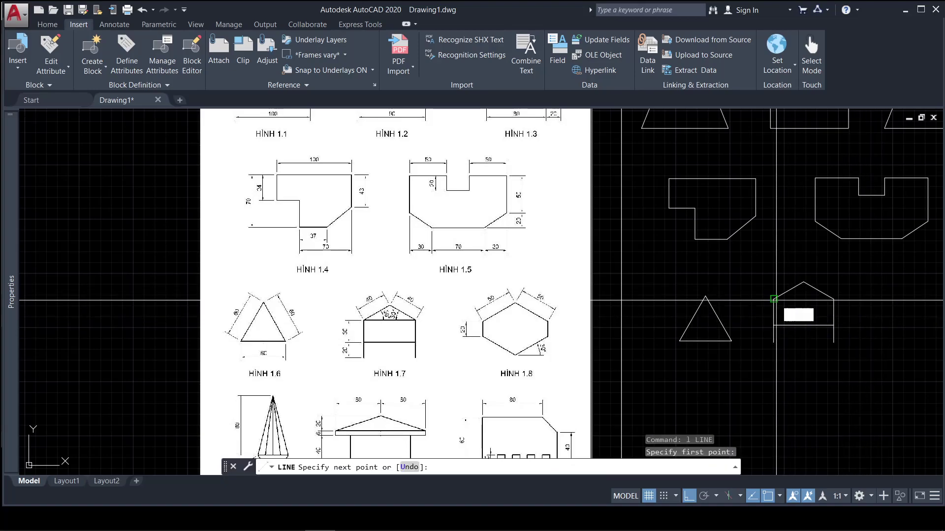
key("Return")
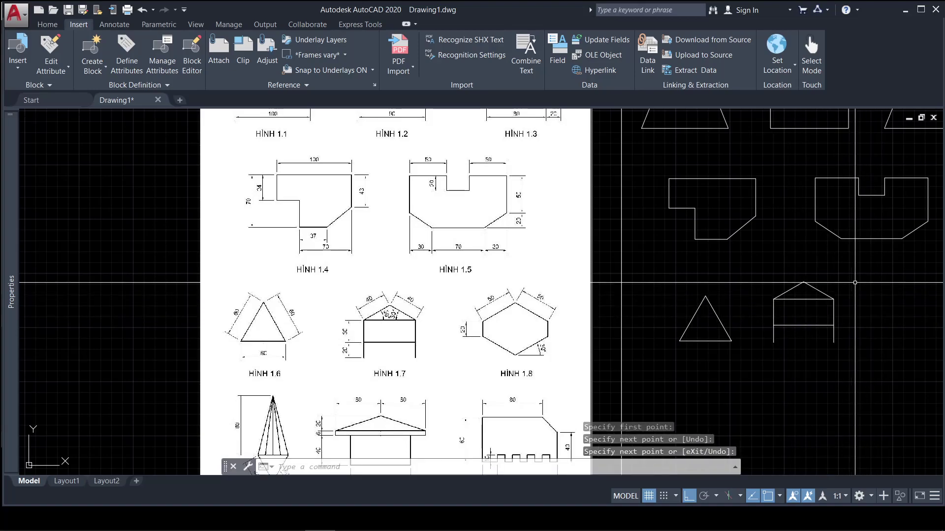
key("Return")
key("Escape")
- Pan and zoom onto the triangle and house, showing the Hình 1.8 reference
middle_click_drag(868, 309, 723, 310)
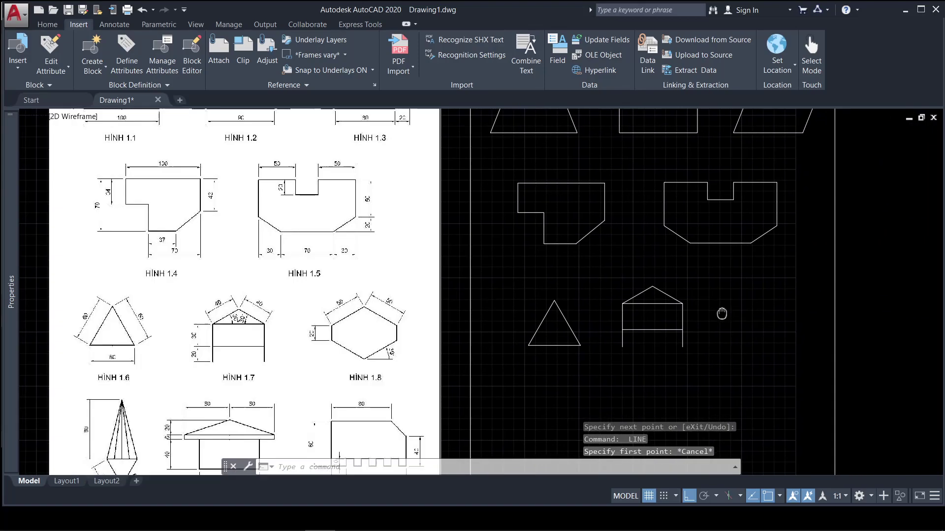
scroll(629, 361, "up", 5)
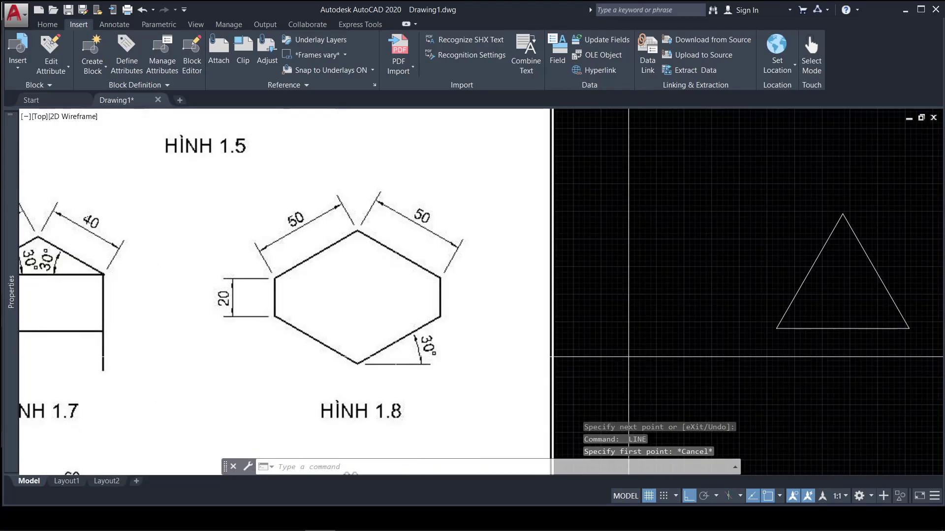
scroll(629, 368, "down", 6)
scroll(628, 368, "up", 4)
mouse_move(691, 297)
middle_mouse_down()
mouse_move(616, 345)
mouse_move(517, 353)
middle_mouse_up()
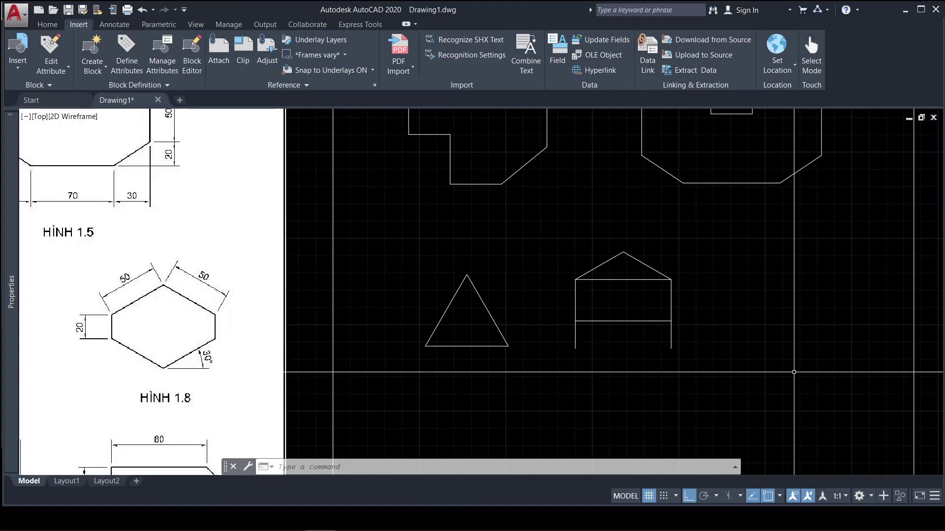
- Draw the Hình 1.8 hexagon from lines with 50-unit edges at 30°, 150° and 210° and 20-unit vertical sides
type("l")
key("Return")
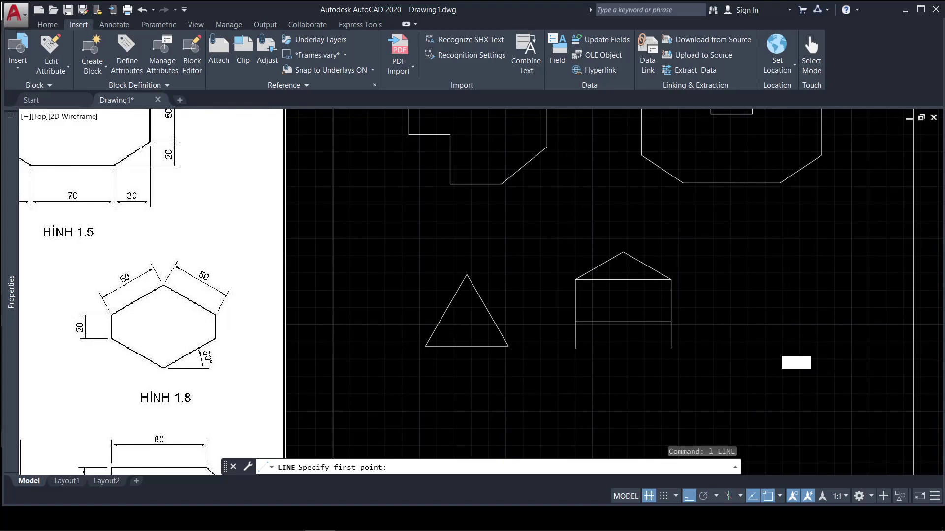
left_click(773, 347)
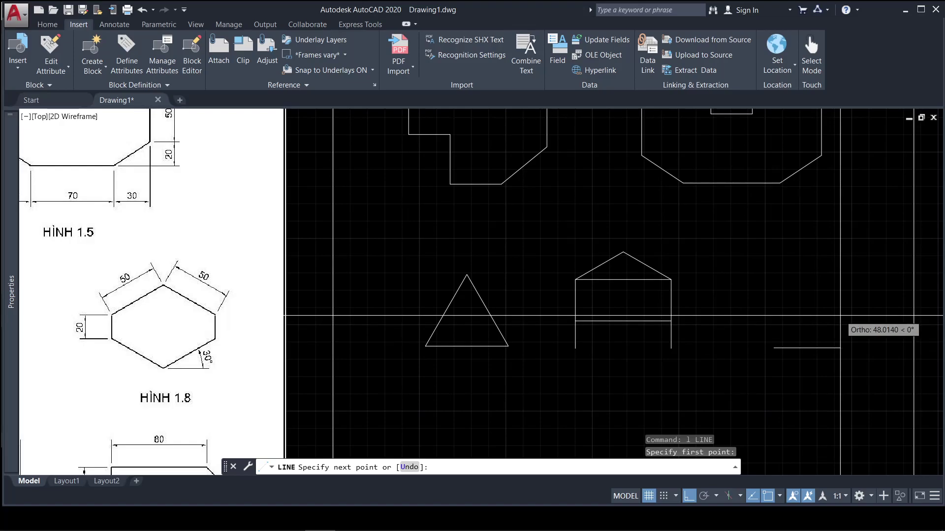
type("30")
key("Return")
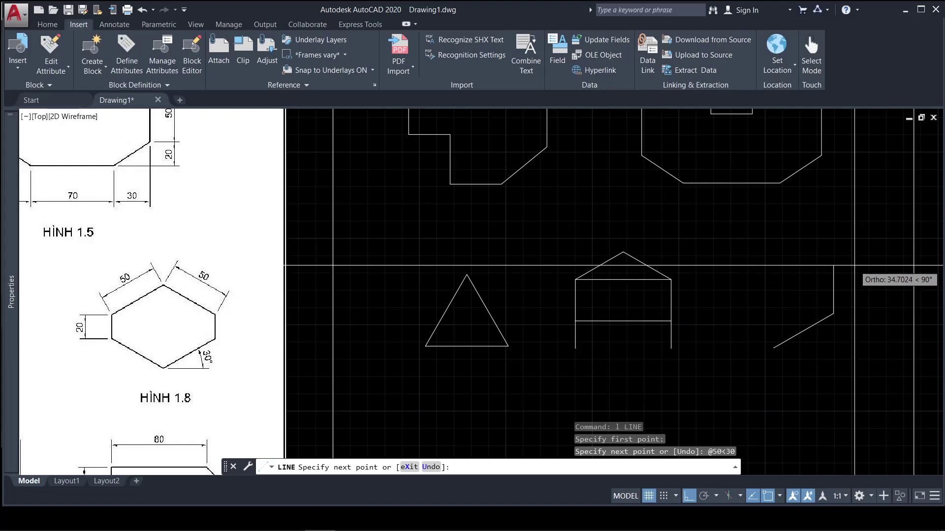
type("20")
key("Return")
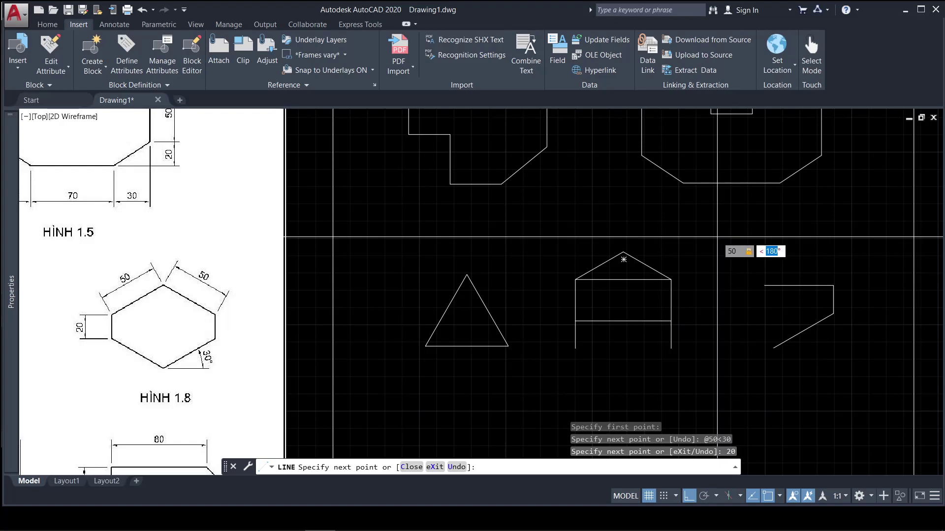
key("Return")
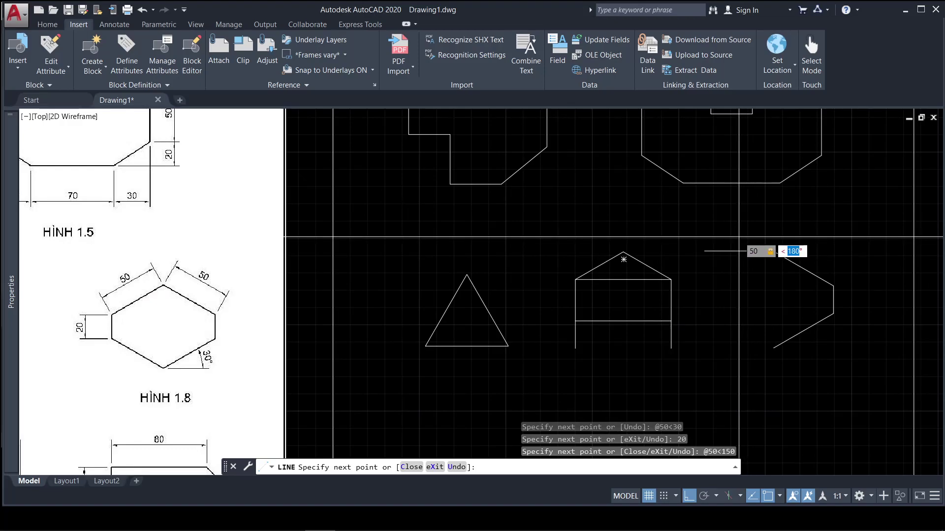
type("210")
key("Return")
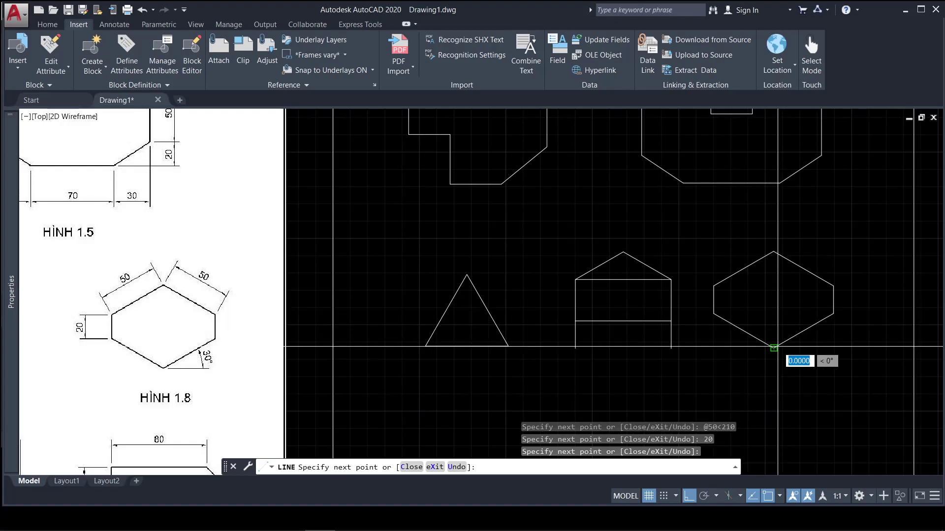
key("Escape")
- Move the hexagon slightly to the right
type("m")
key("Return")
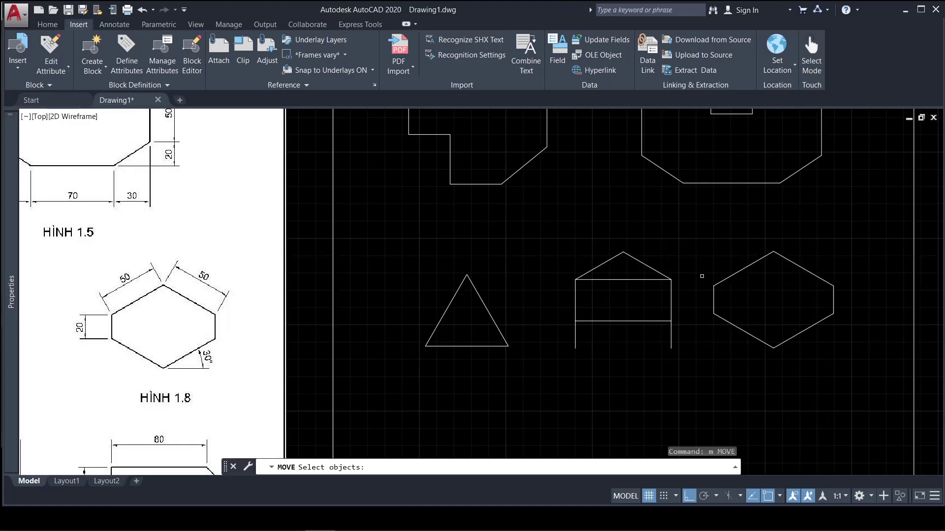
left_click(867, 382)
key("Return")
left_click(817, 381)
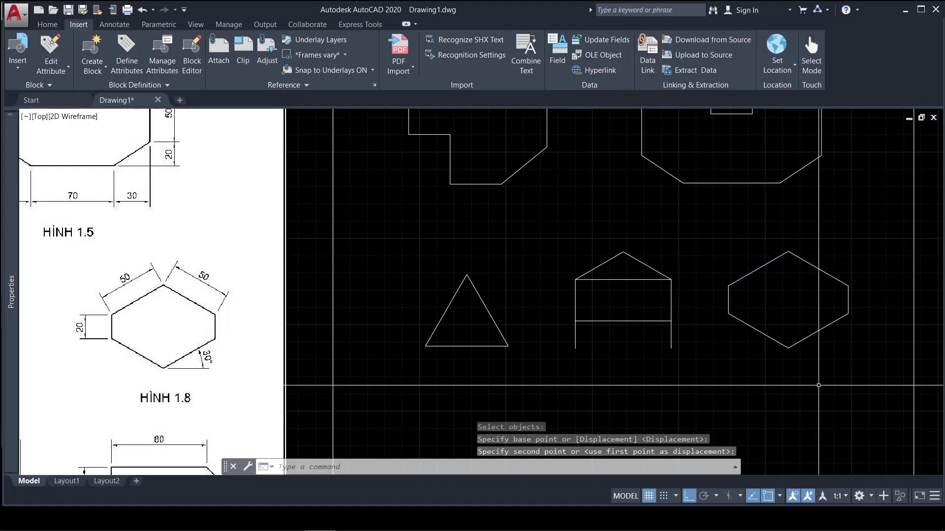
- Pan the view up toward the hatched area of the exercise sheet
scroll(669, 319, "down", 4)
scroll(668, 319, "up", 4)
type("p")
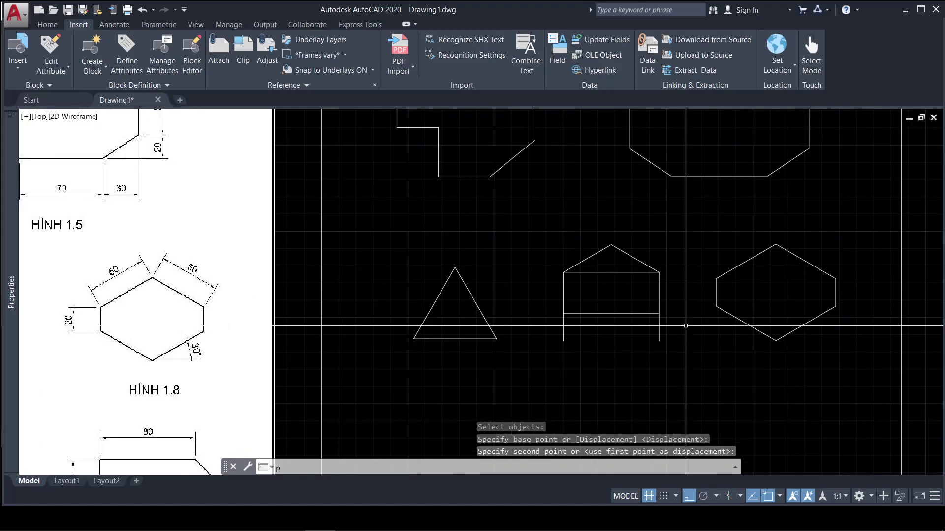
key("Return")
mouse_move(665, 367)
left_mouse_down()
mouse_move(653, 360)
mouse_move(662, 242)
left_mouse_up()
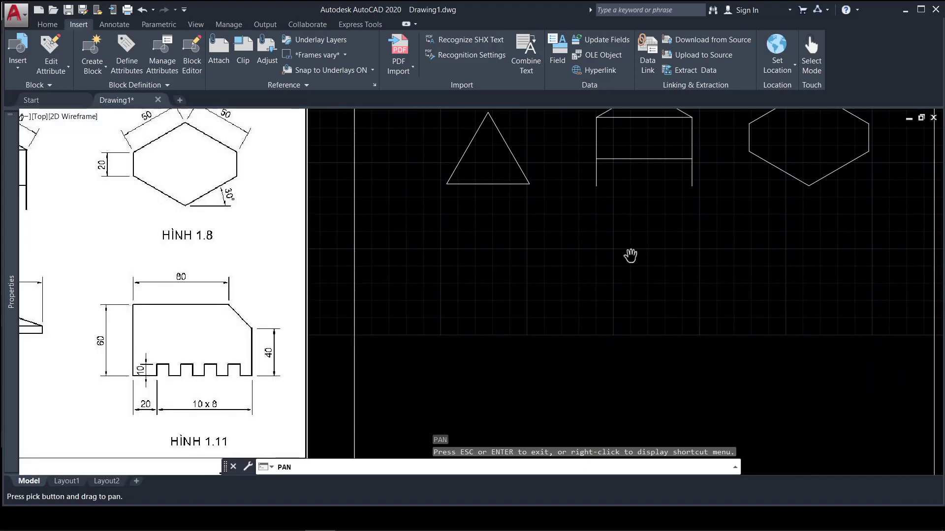
key("Escape")
mouse_move(614, 277)
left_mouse_down()
mouse_move(634, 212)
mouse_move(592, 238)
mouse_move(533, 202)
mouse_move(584, 225)
mouse_move(592, 207)
left_mouse_up()
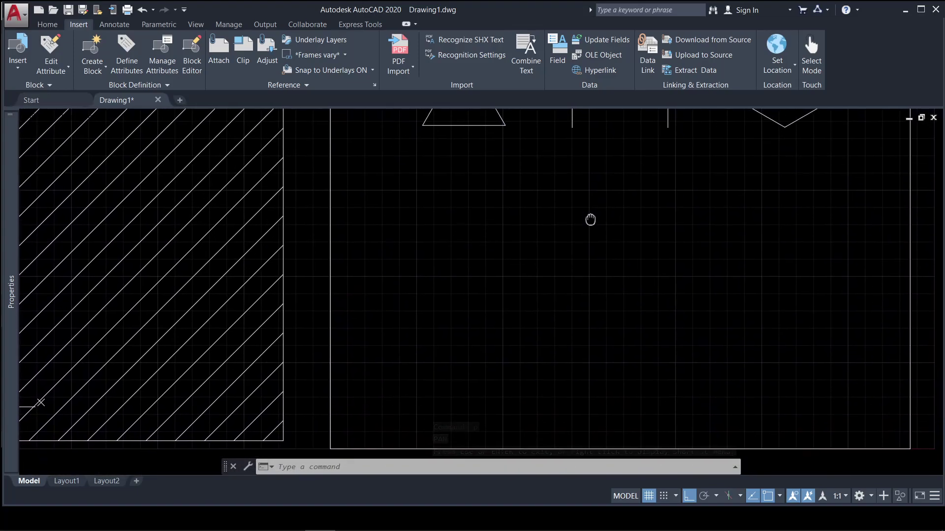
key("Escape")
type("p")
key("Return")
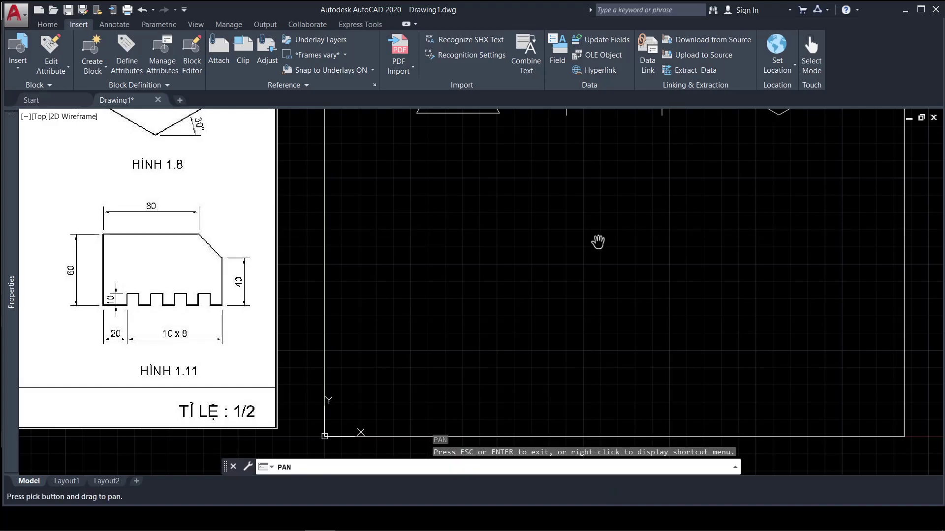
mouse_move(604, 279)
left_mouse_down()
mouse_move(605, 223)
mouse_move(607, 323)
mouse_move(592, 298)
left_mouse_up()
key("Return")
- Pan and zoom until the Hình 1.9 reference sits beside empty drawing space
scroll(592, 298, "down", 2)
middle_click_drag(328, 264, 433, 269)
scroll(260, 294, "up", 3)
scroll(260, 294, "up", 1)
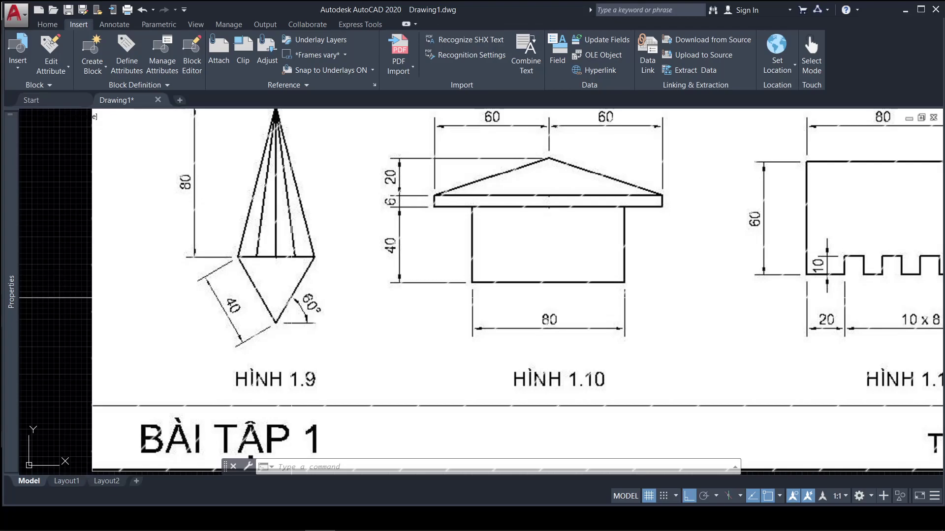
scroll(523, 298, "down", 3)
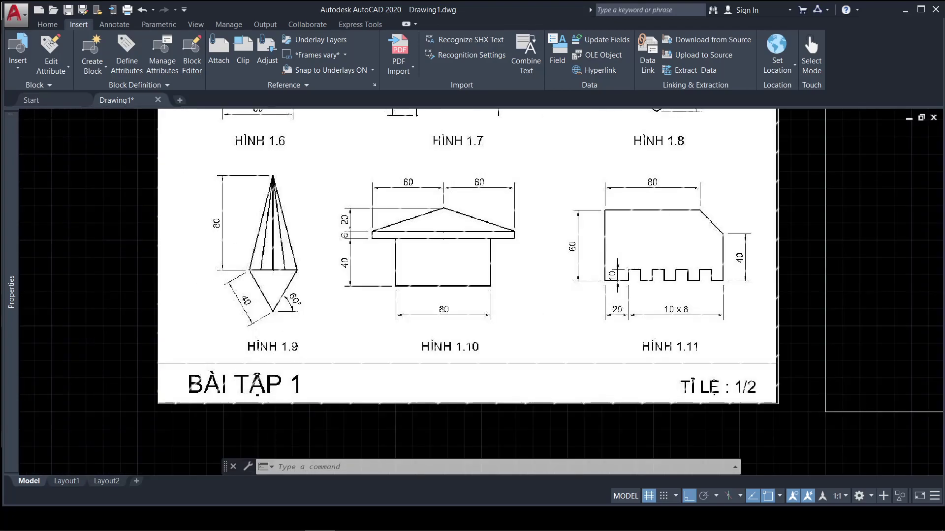
scroll(523, 299, "down", 2)
scroll(518, 281, "up", 2)
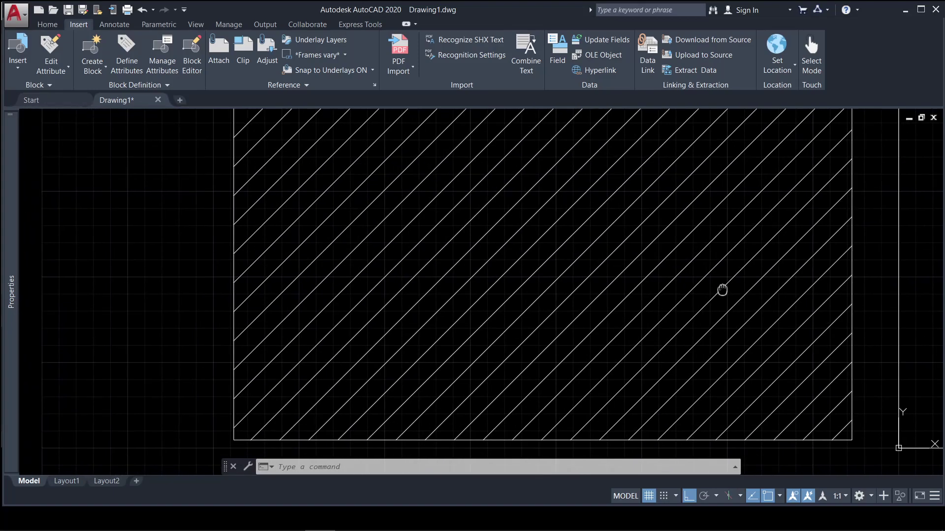
middle_click_drag(611, 294, 827, 294)
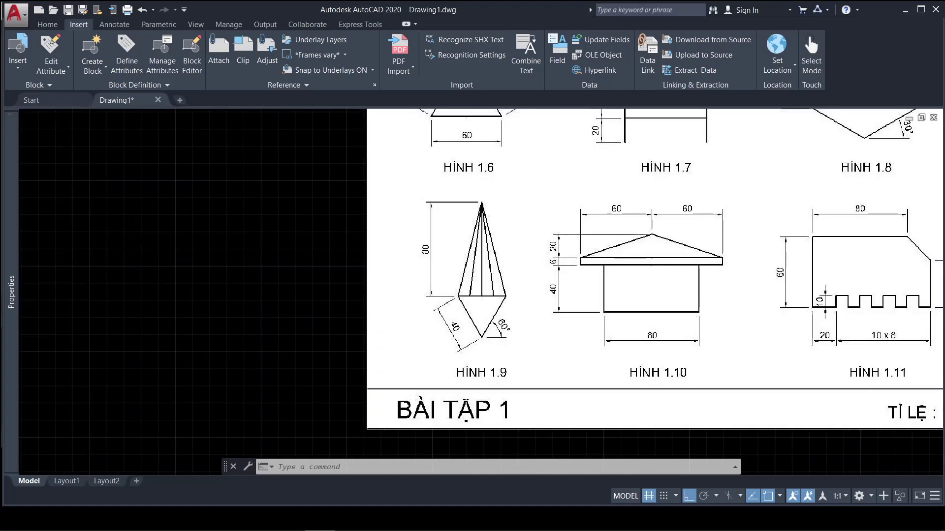
scroll(367, 274, "up", 2)
middle_click_drag(367, 274, 423, 265)
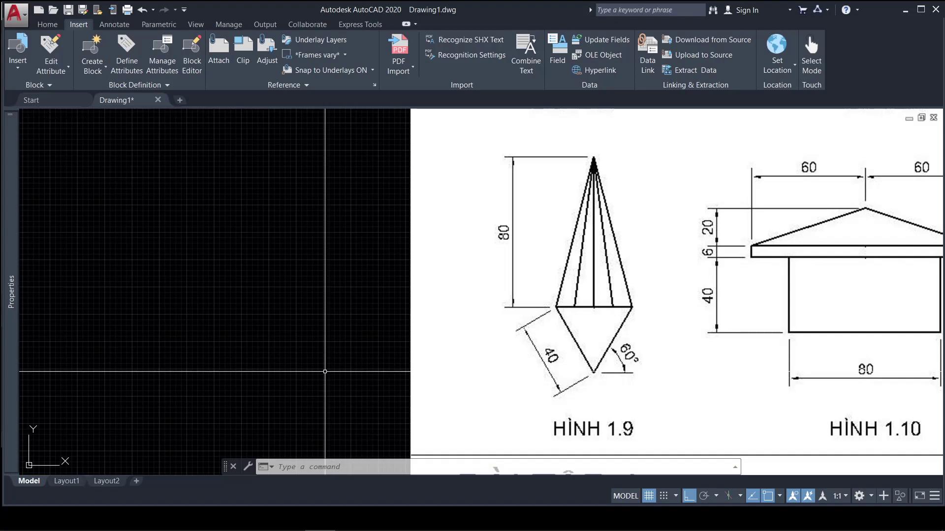
- Draw a closed triangle with a 40-unit edge at 60° and a 40-unit horizontal edge
type("l")
key("Return")
left_click(272, 380)
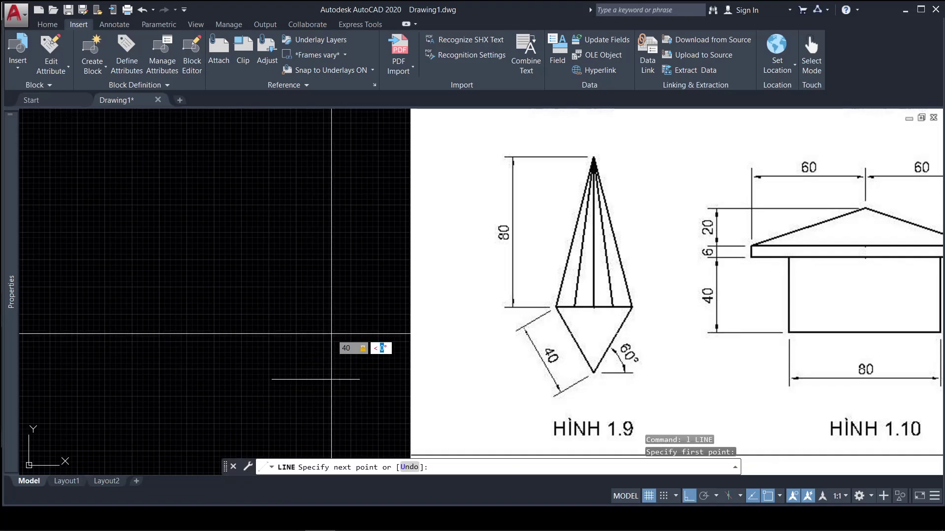
type("0")
key("Return")
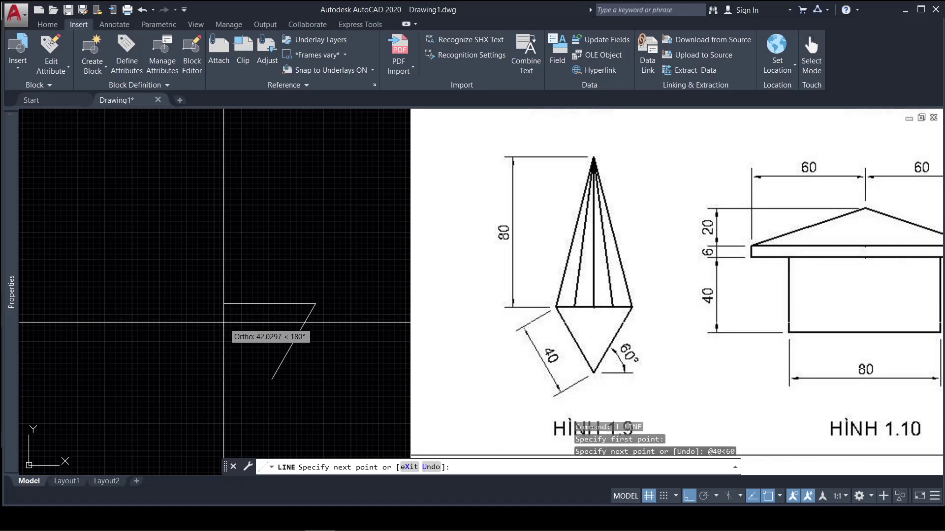
type("40")
key("Return")
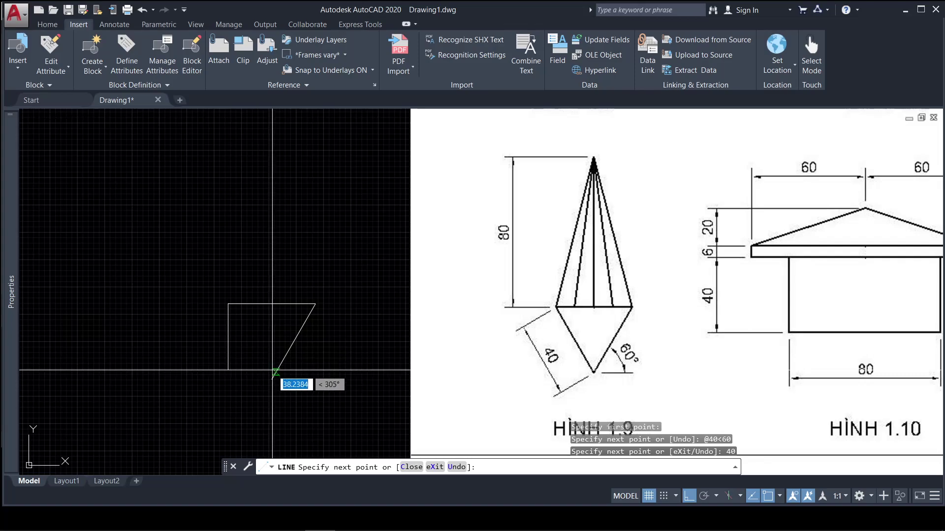
left_click(271, 379)
key("Return")
- Raise an 80-unit vertical line from the triangle's edge midpoint and join its top to both corners
middle_click_drag(344, 283, 346, 318)
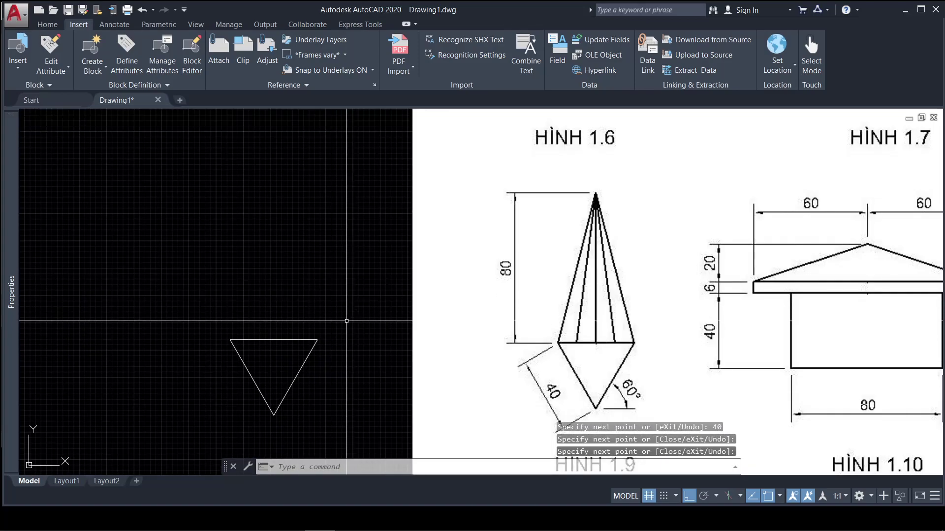
type("l")
key("Return")
left_click(273, 339)
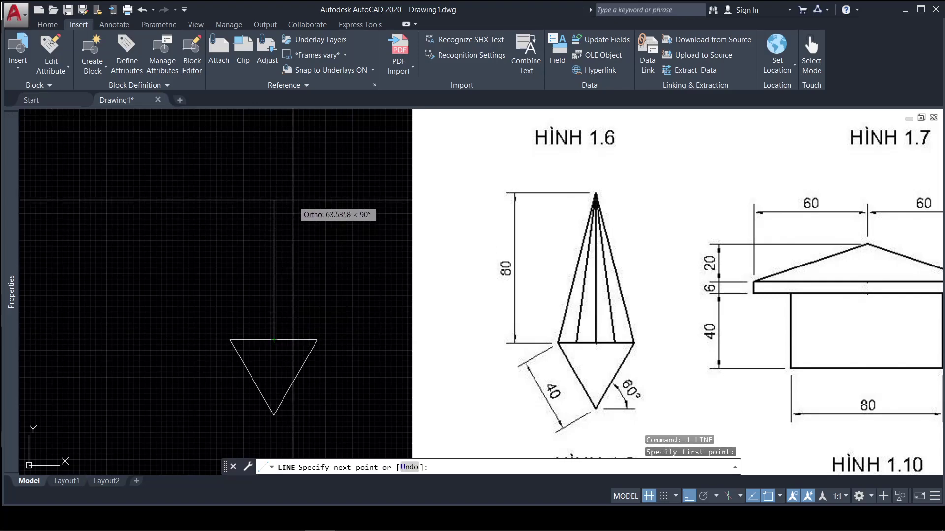
type("80")
key("Return")
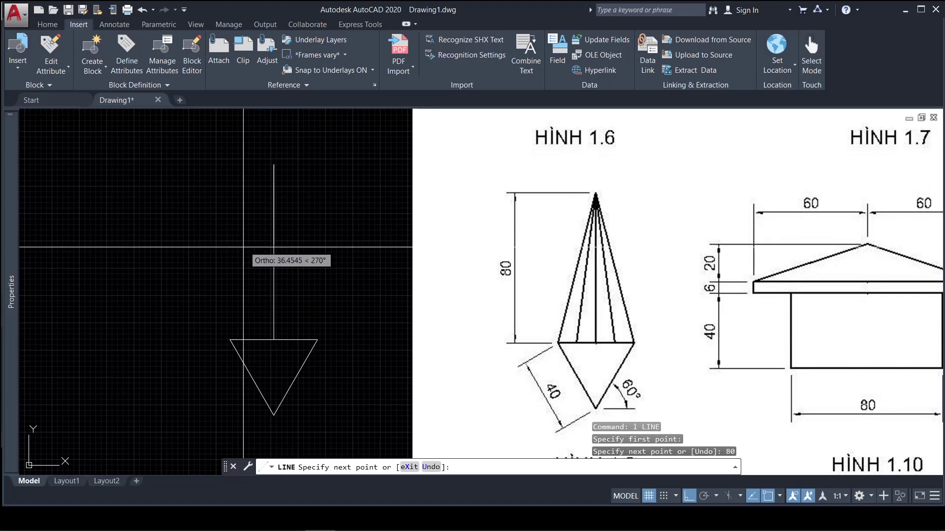
left_click(229, 340)
key("Return")
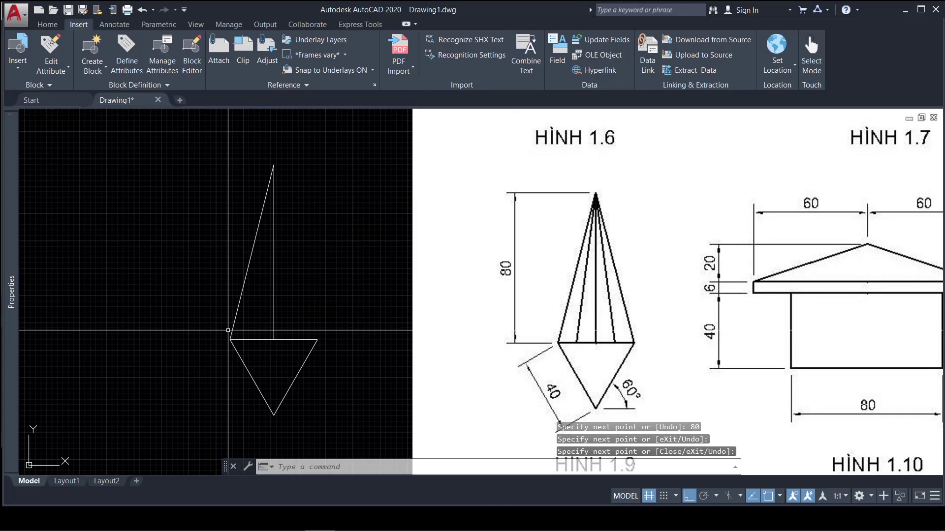
type("l")
key("Return")
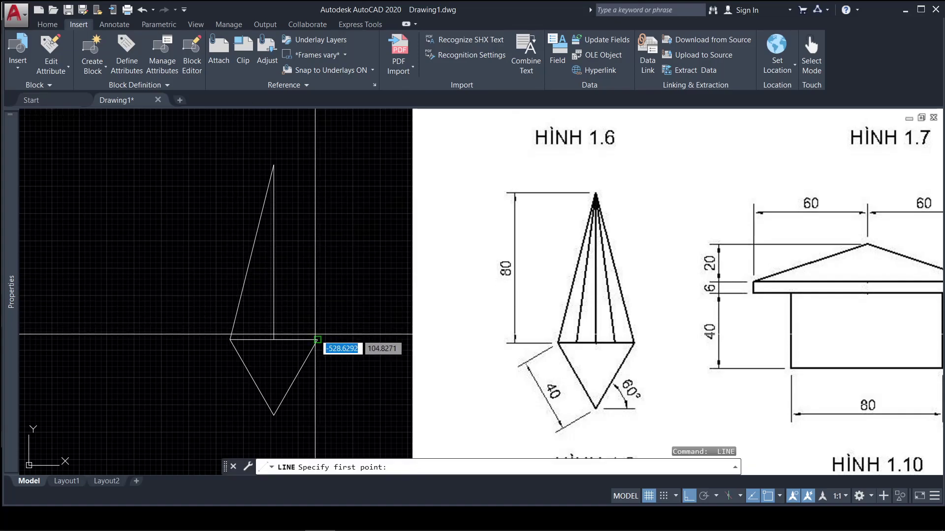
left_click(318, 339)
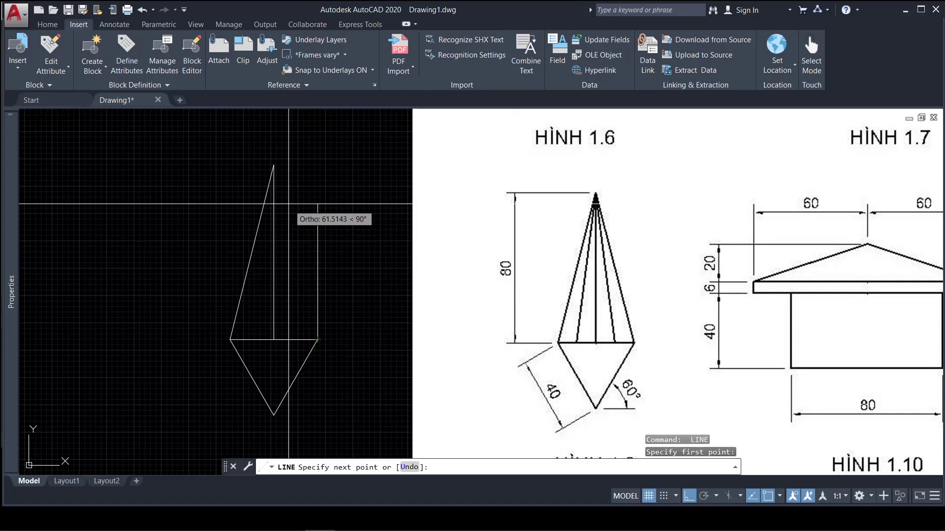
left_click(273, 167)
key("Return")
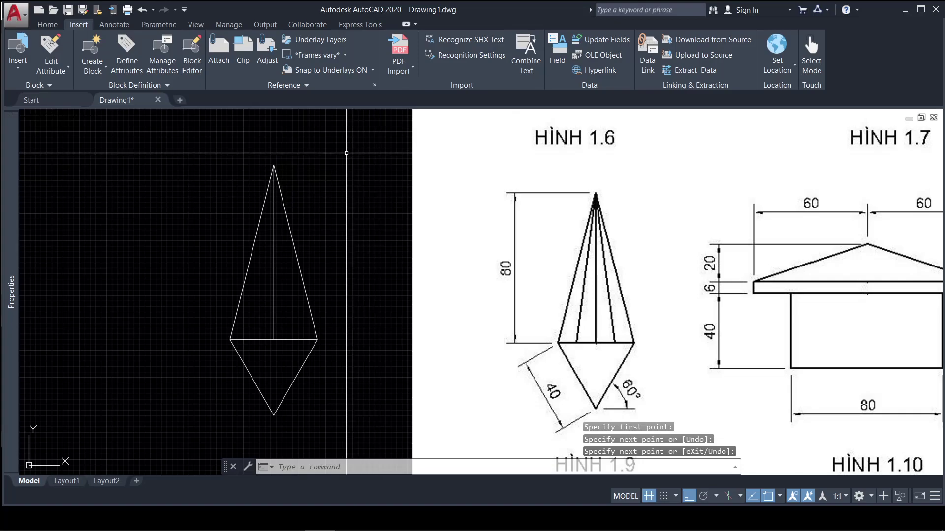
type("1")
- Draw a line from the apex to the point midway between the diamond's left corner and centre
key("Return")
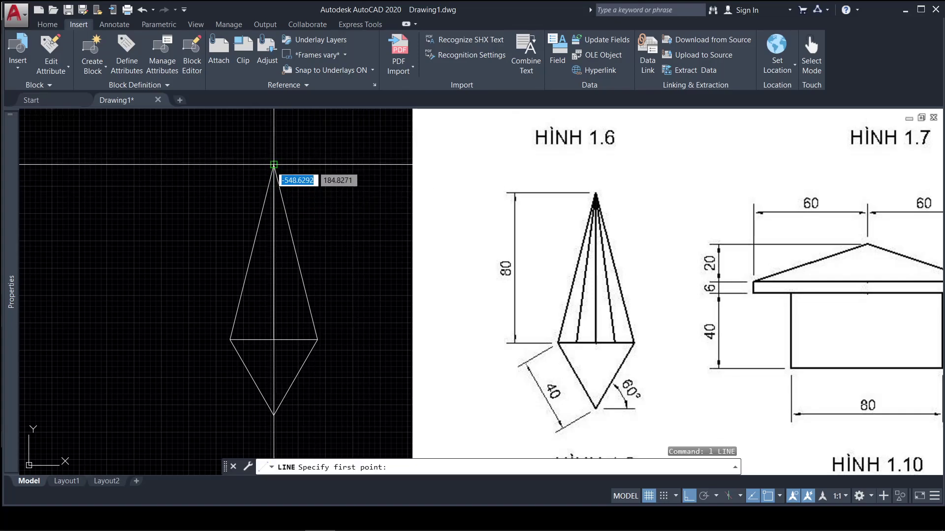
left_click(273, 165)
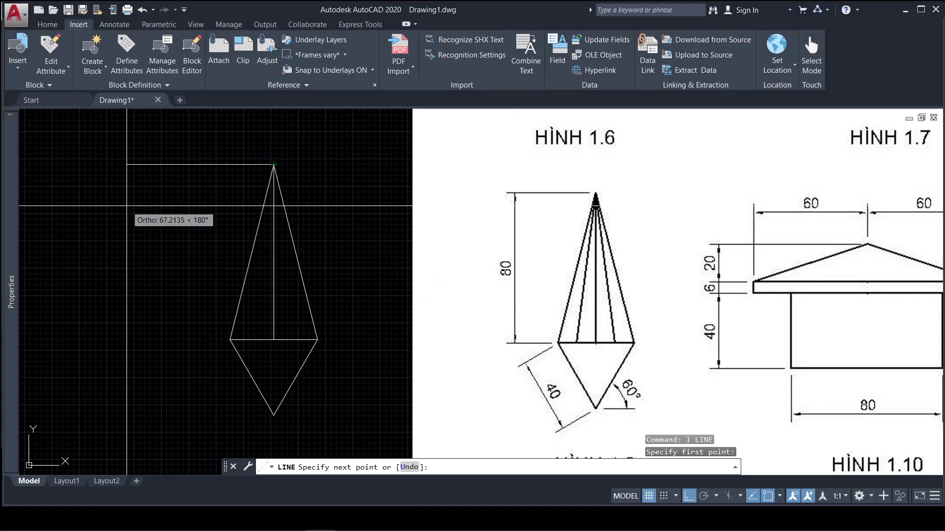
key("F8")
right_click(123, 202, "shift")
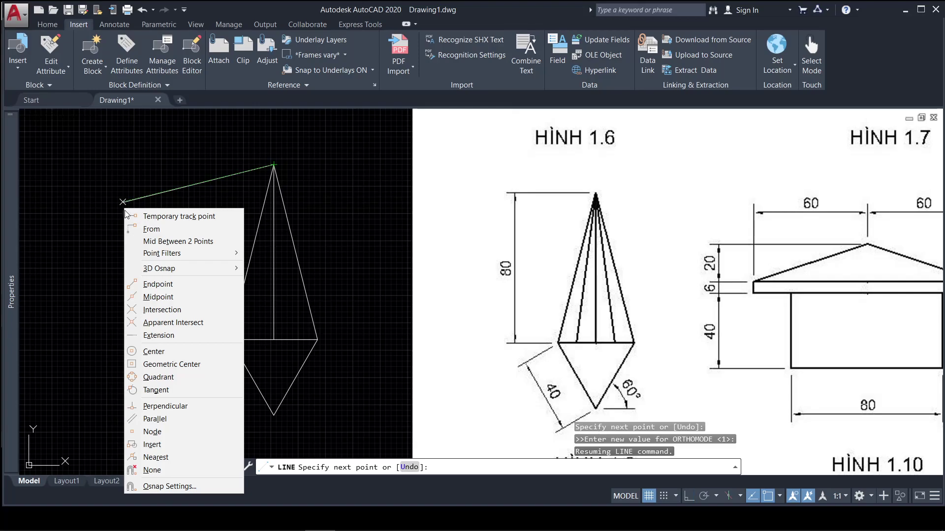
left_click(187, 246)
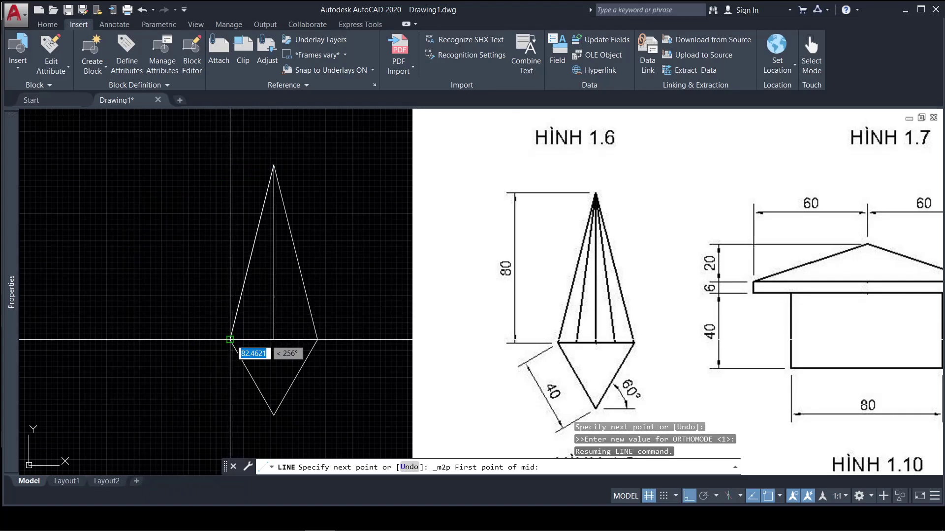
left_click(230, 340)
left_click(274, 340)
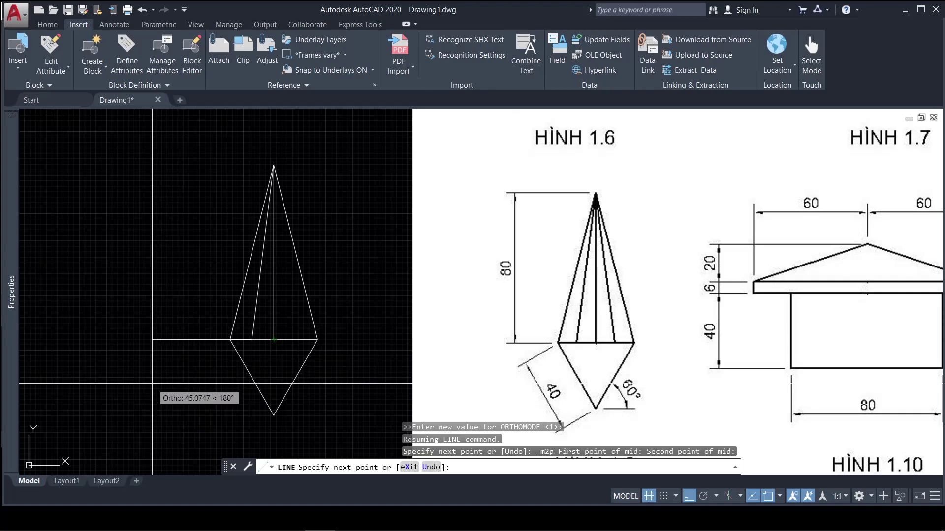
key("Return")
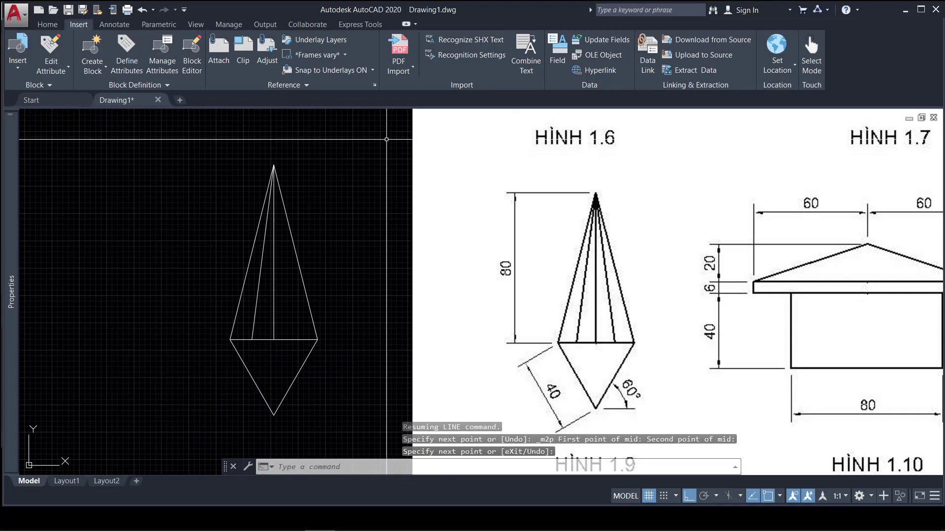
- Draw a matching apex line ending midway between the diamond's right corner and centre
key("Return")
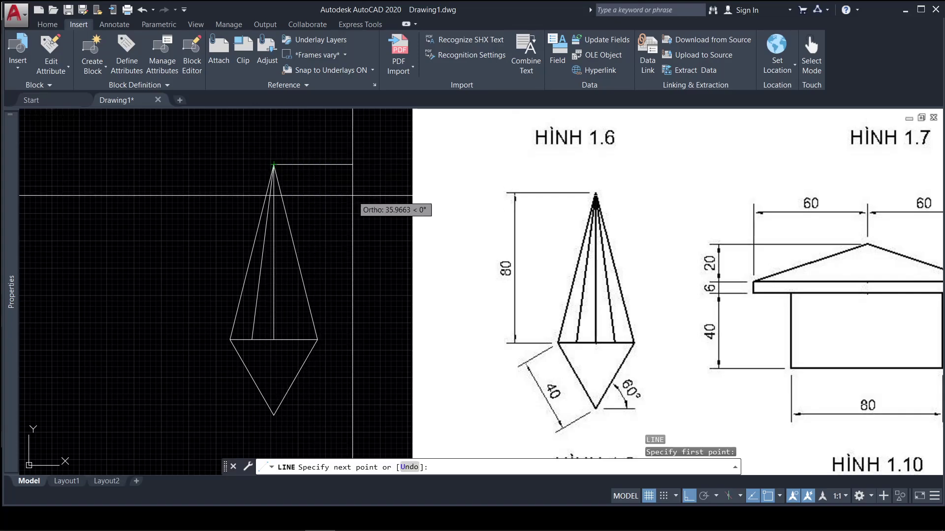
key("F8")
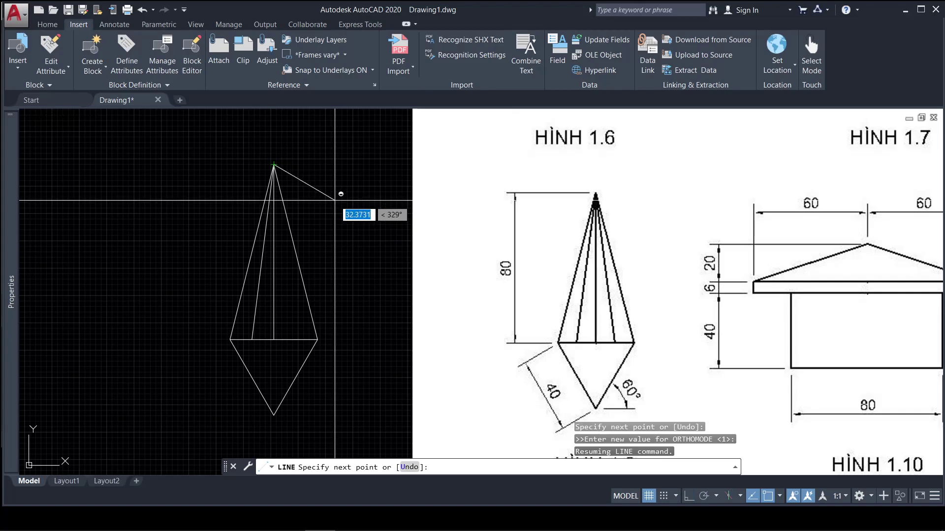
right_click(334, 200, "shift")
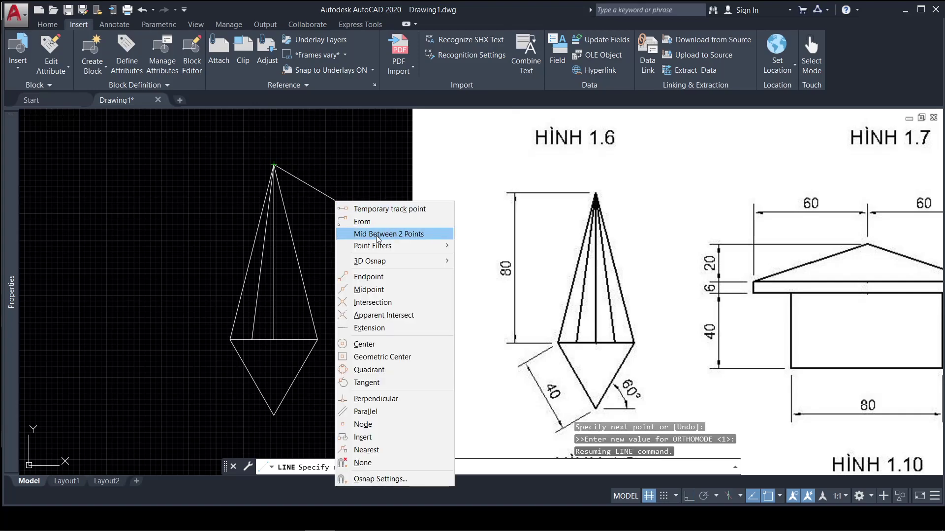
left_click(421, 235)
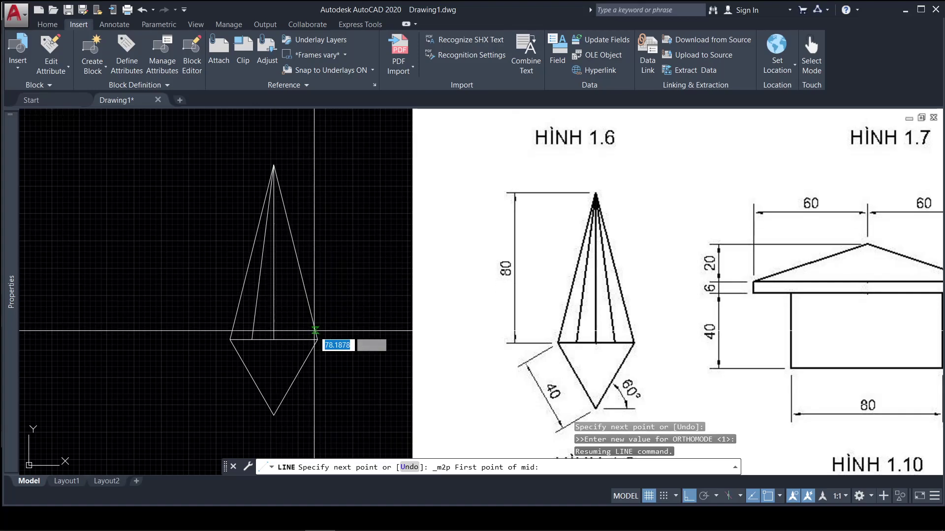
left_click(317, 339)
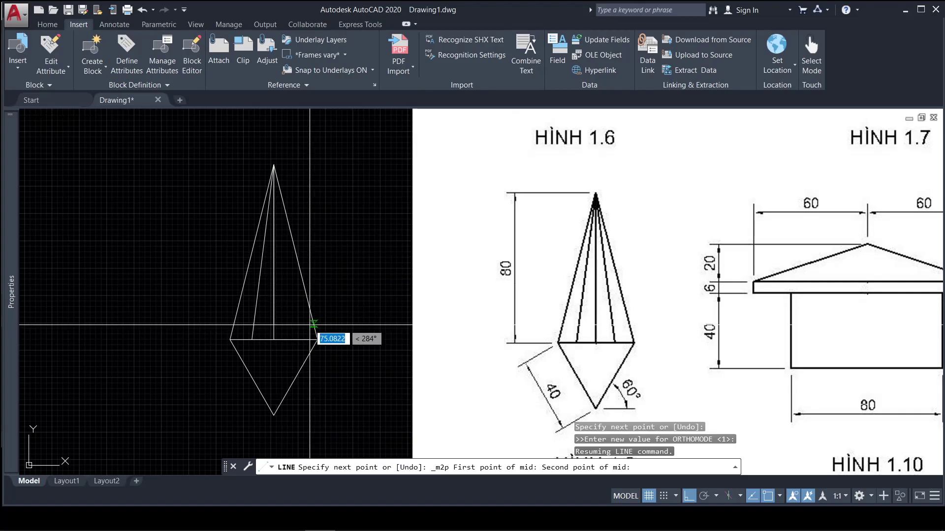
left_click(274, 339)
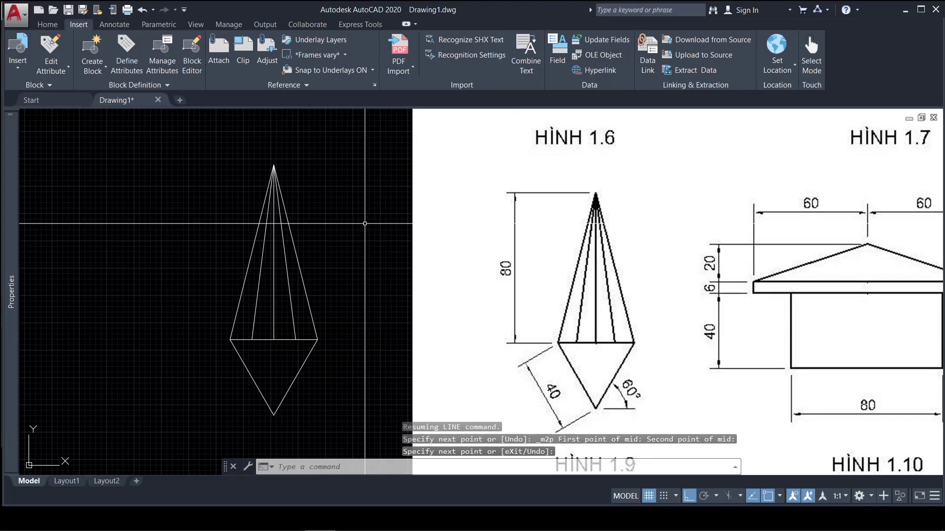
scroll(176, 253, "down", 2)
- Move the finished pyramid into the frame, in a new row below the triangle
key("Escape")
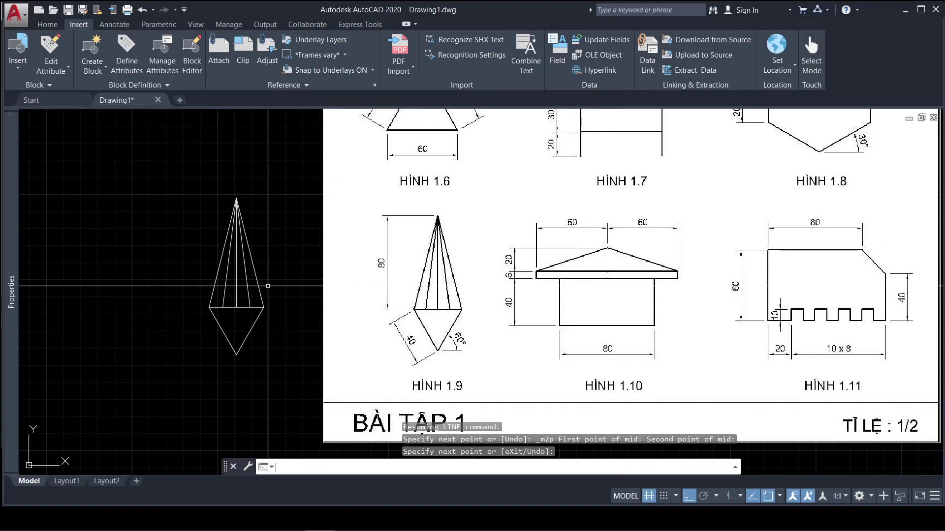
type("m")
key("Return")
left_click(185, 185)
left_click(320, 369)
key("Return")
left_click(264, 348)
scroll(400, 363, "down", 5)
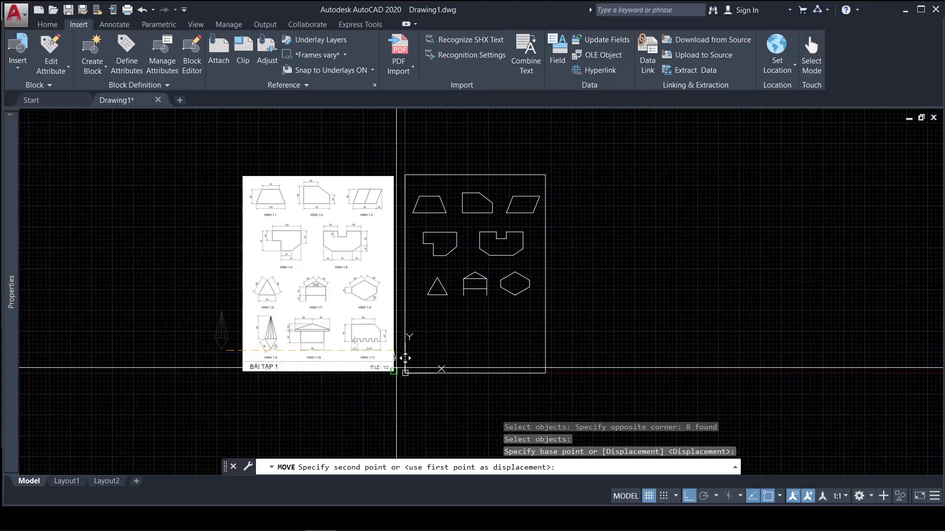
scroll(400, 363, "up", 3)
left_click(412, 350)
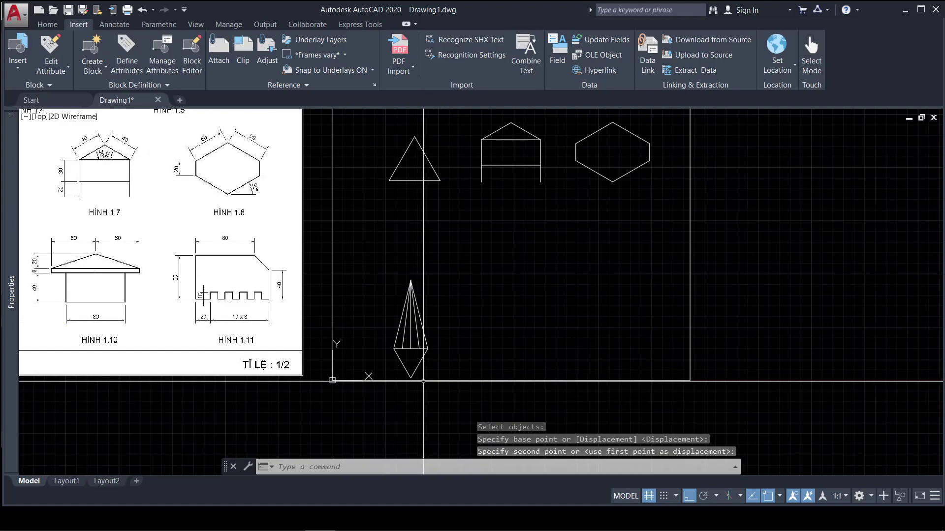
- Nudge the pyramid slightly upward within the frame
key("Return")
left_click(363, 251)
left_click(451, 388)
key("Return")
left_click(421, 397)
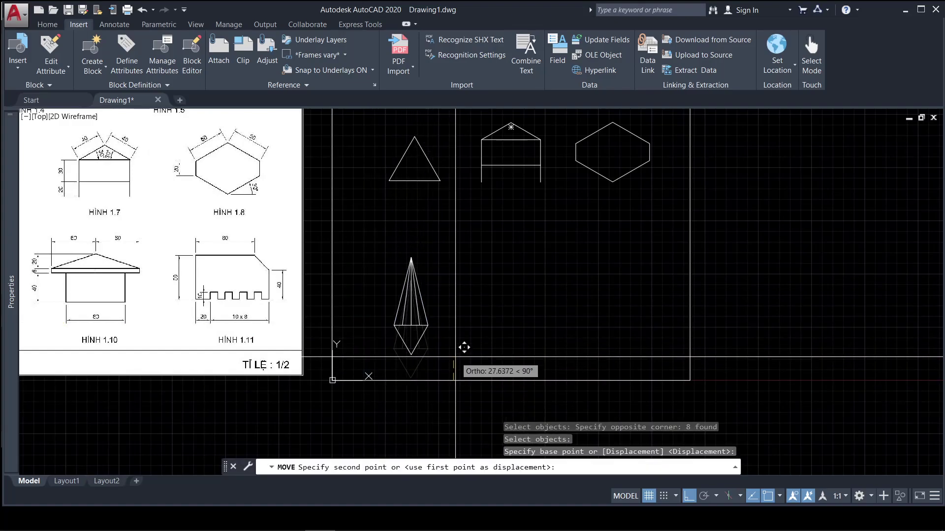
left_click(421, 364)
- Pan and zoom the view toward the reference image to prepare the next shape
middle_click_drag(421, 363, 506, 354)
scroll(342, 251, "up", 2)
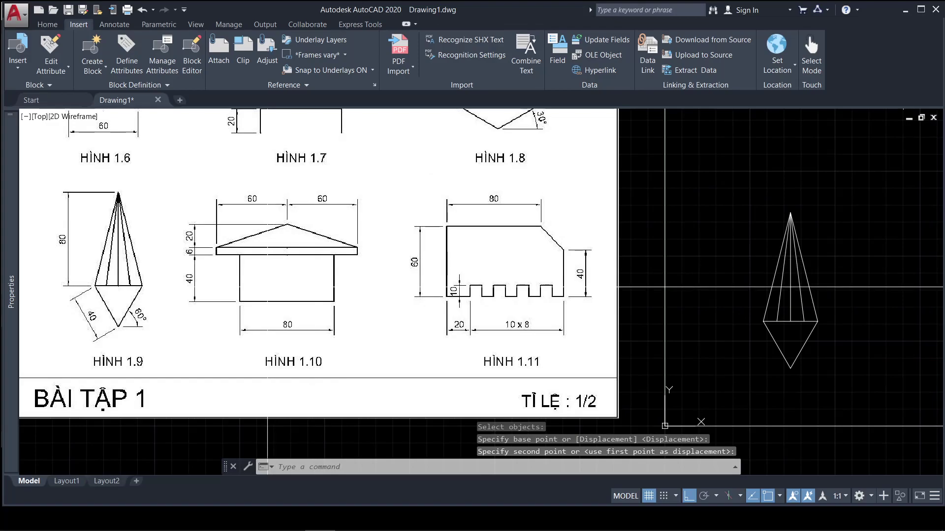
scroll(599, 349, "up", 2)
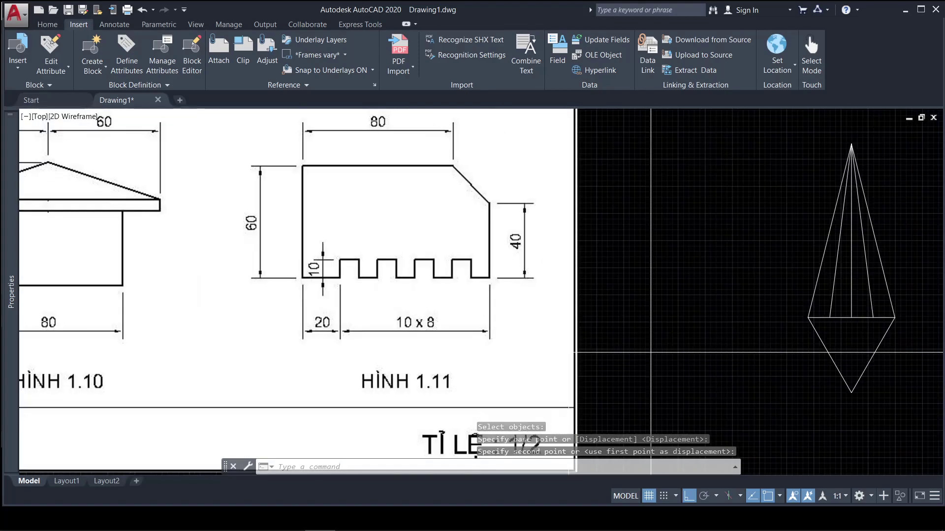
scroll(486, 347, "down", 4)
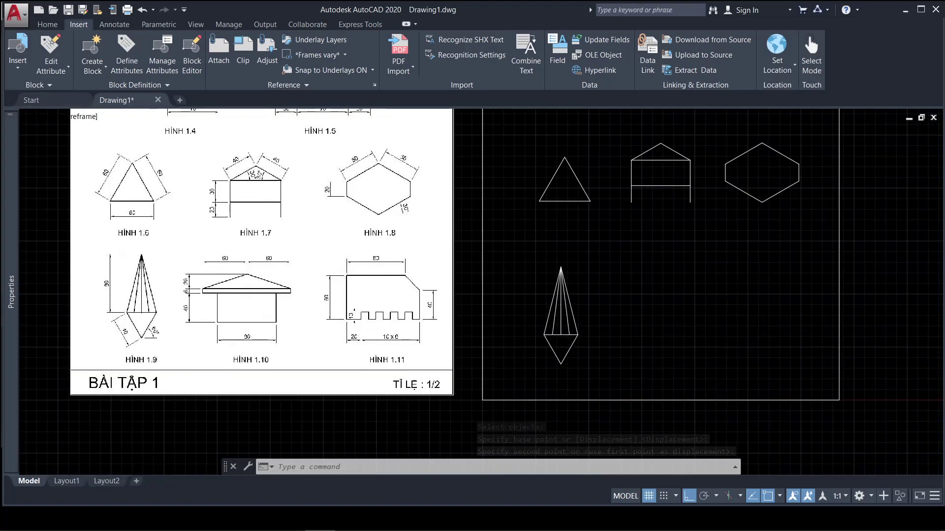
scroll(236, 295, "up", 2)
scroll(236, 295, "up", 2)
scroll(566, 322, "down", 4)
scroll(567, 322, "up", 2)
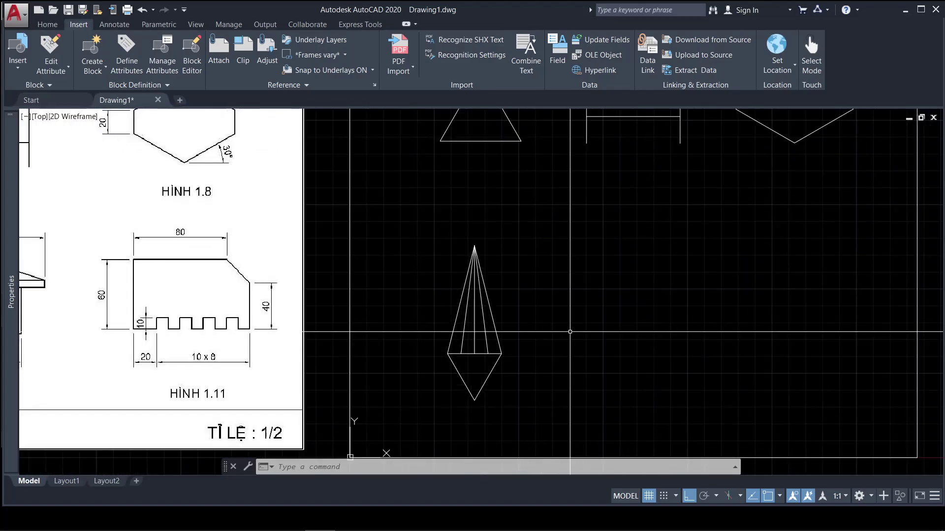
type("rec")
key("Return")
- Draw an 80 by 40 rectangle to the right of the pyramid
left_click(560, 386)
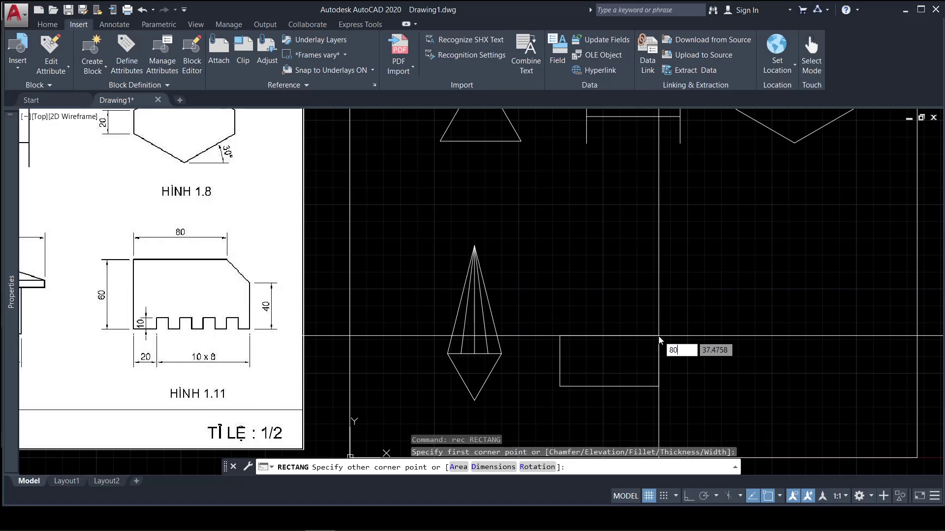
type("0")
key("Return")
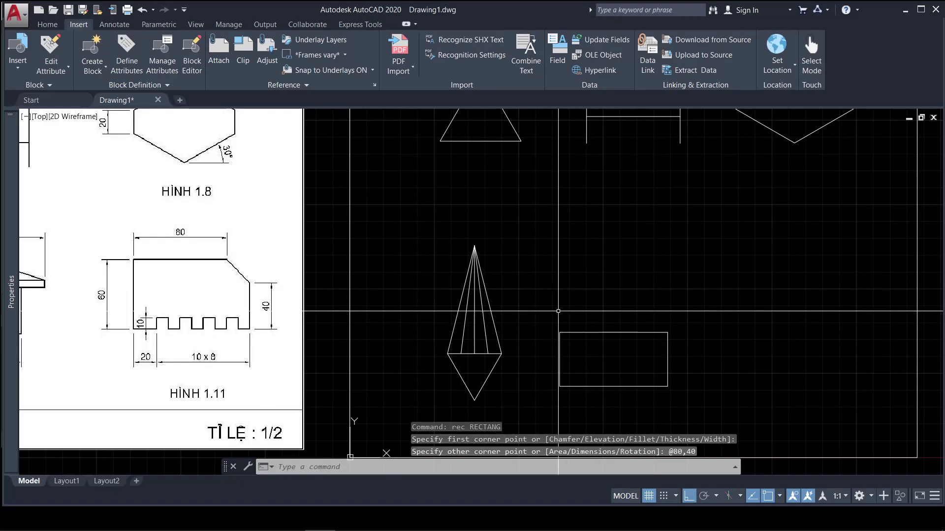
middle_click_drag(534, 306, 660, 302)
middle_click_drag(175, 288, 291, 295)
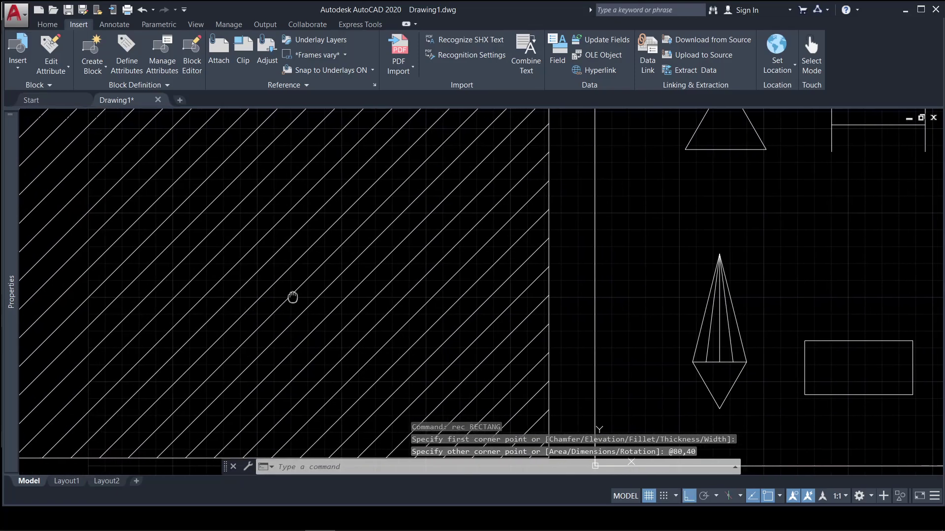
scroll(246, 320, "up", 3)
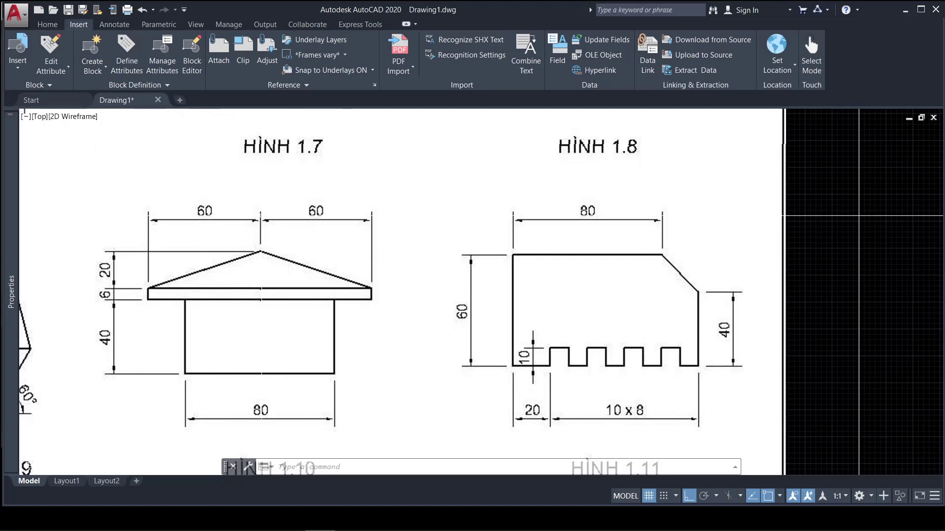
scroll(204, 311, "down", 2)
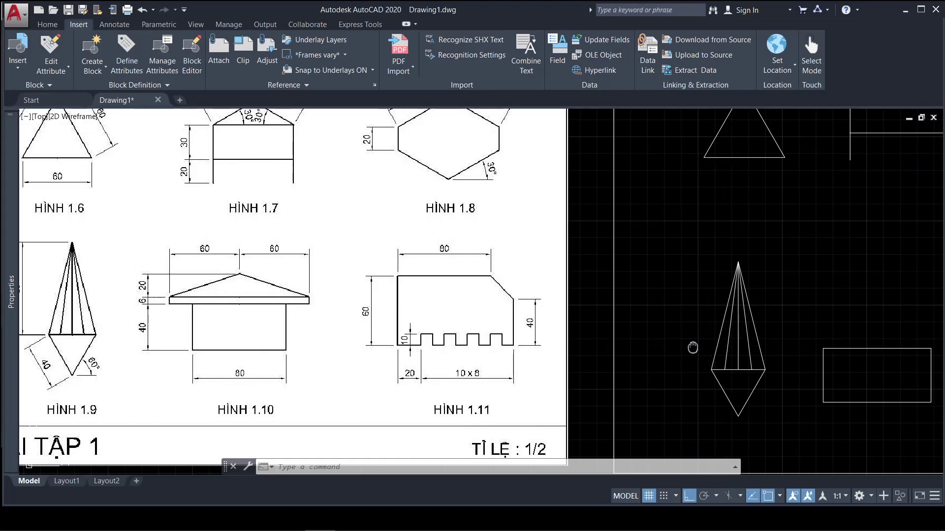
middle_click_drag(692, 348, 542, 341)
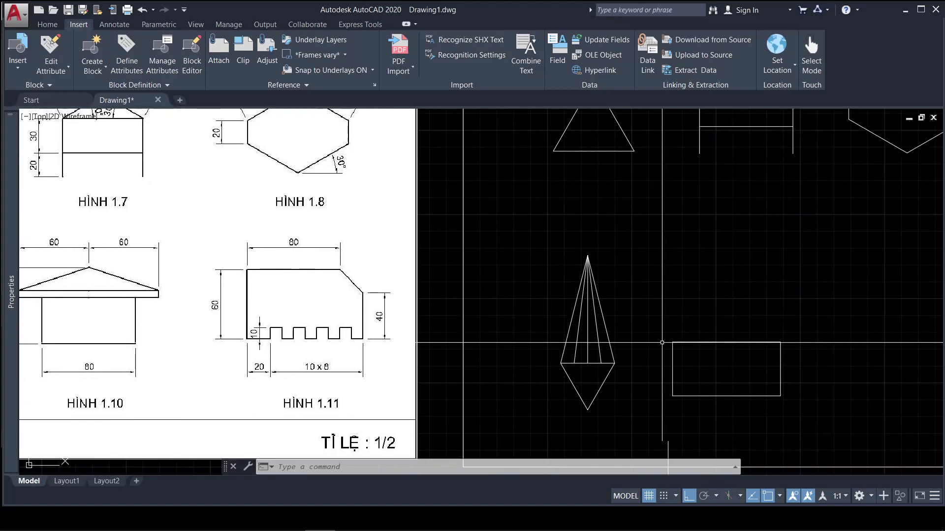
middle_click_drag(661, 343, 599, 343)
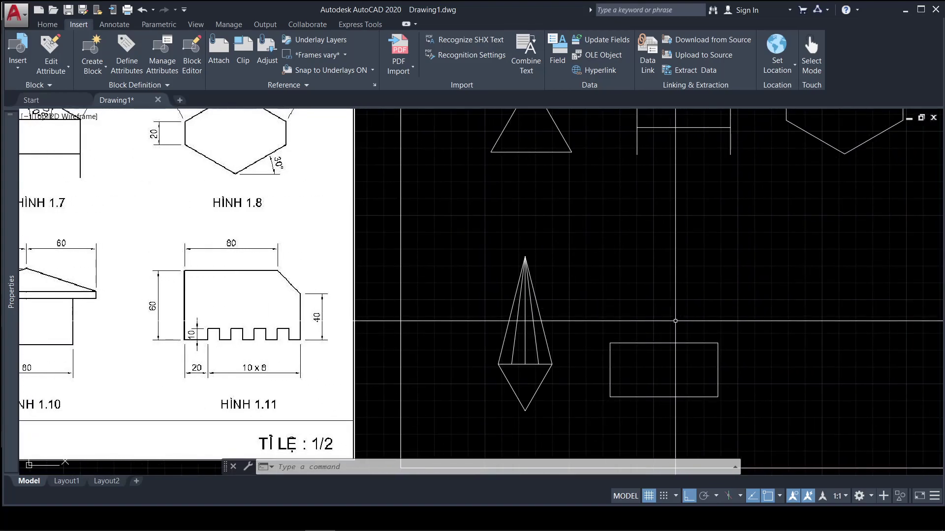
- Draw a 120 by 6 strip above the 80 by 40 rectangle
type("rec")
key("Return")
left_click(609, 318)
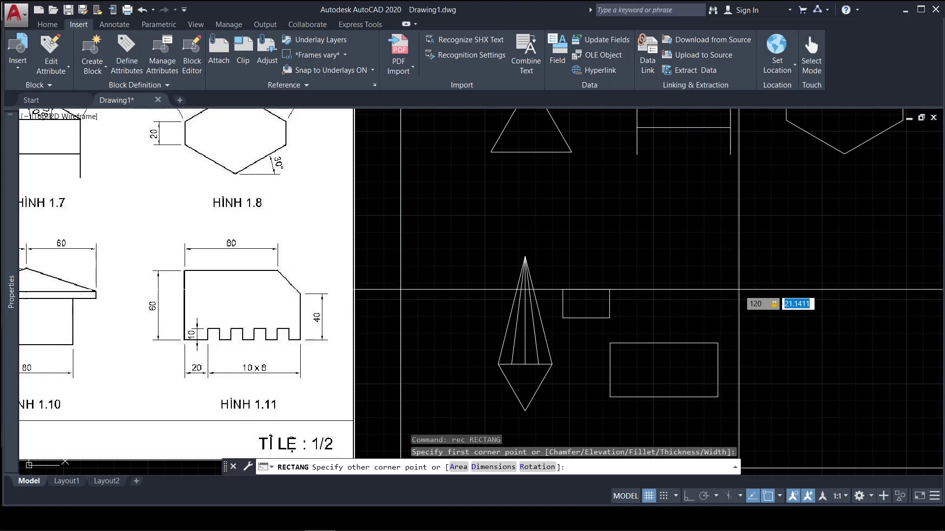
key("Return")
middle_click_drag(674, 271, 780, 252)
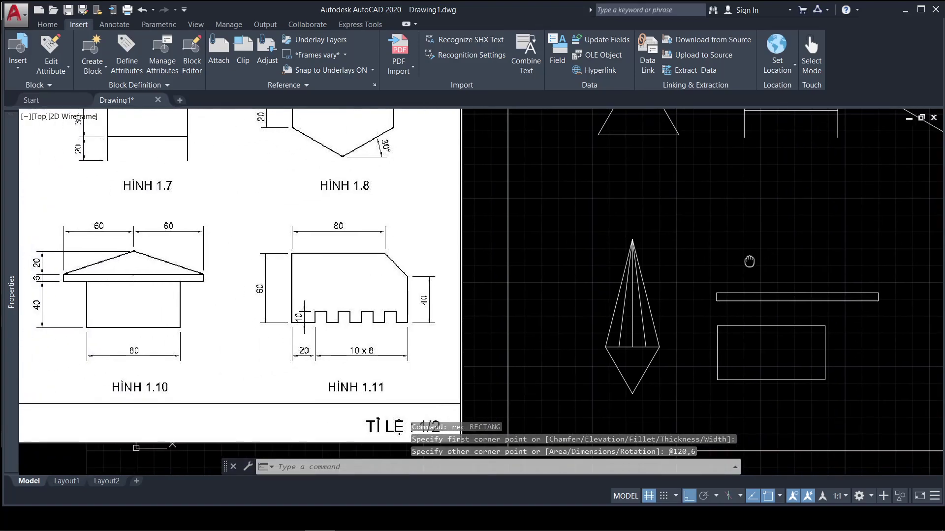
scroll(780, 252, "up", 3)
mouse_move(818, 276)
middle_mouse_down()
mouse_move(717, 271)
mouse_move(720, 256)
middle_mouse_up()
scroll(717, 271, "up", 2)
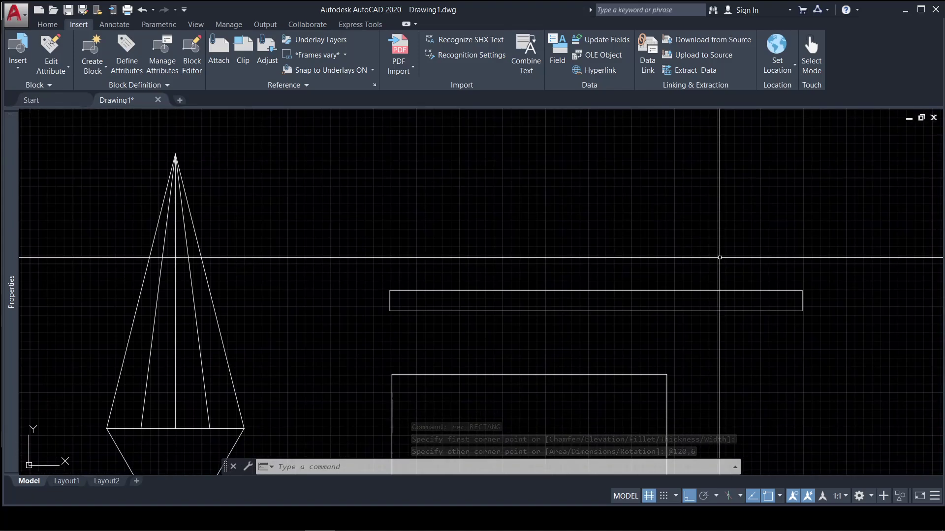
type("m")
key("Return")
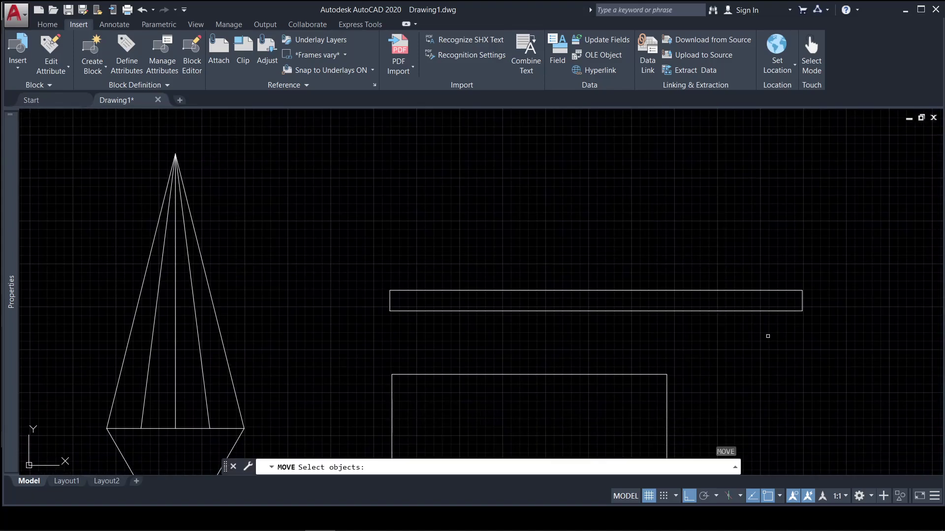
- Move the 120 × 6 strip onto the top of the box, using its midpoint as the base point
left_click(781, 347)
left_click(675, 230)
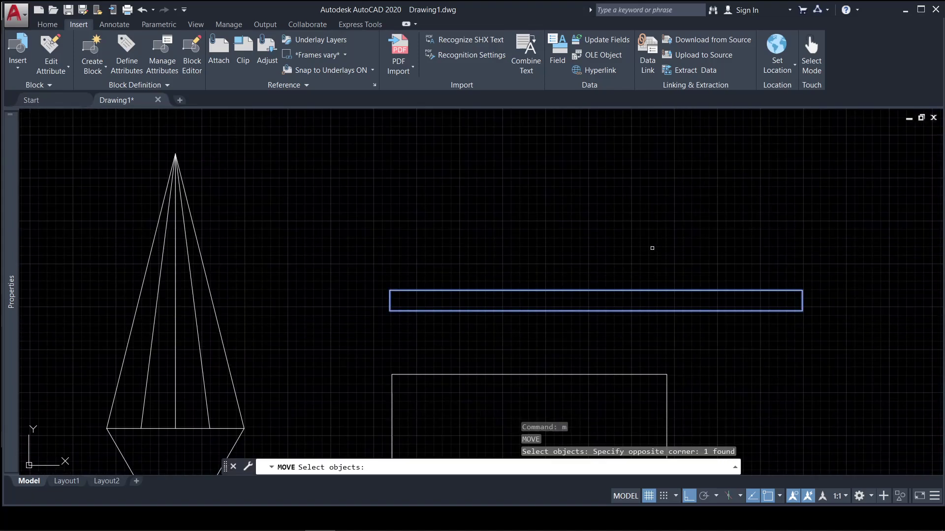
key("Return")
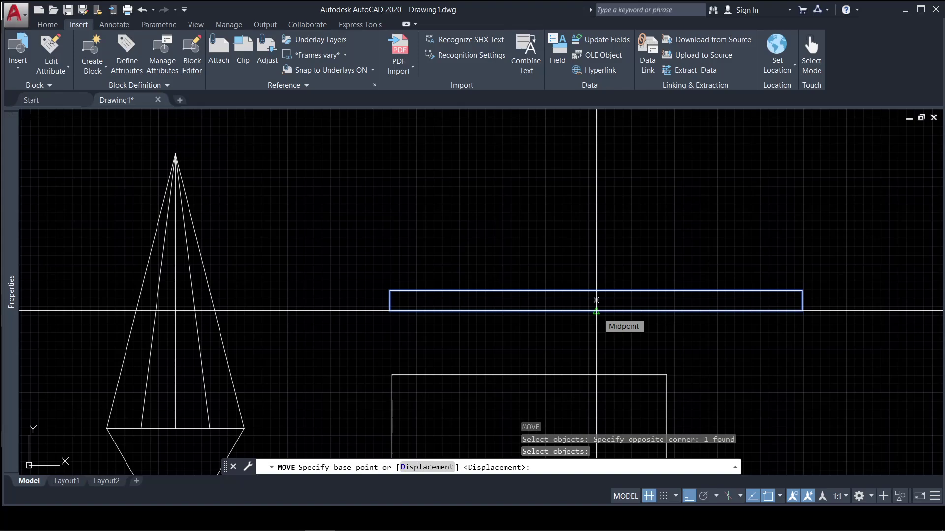
left_click(596, 310)
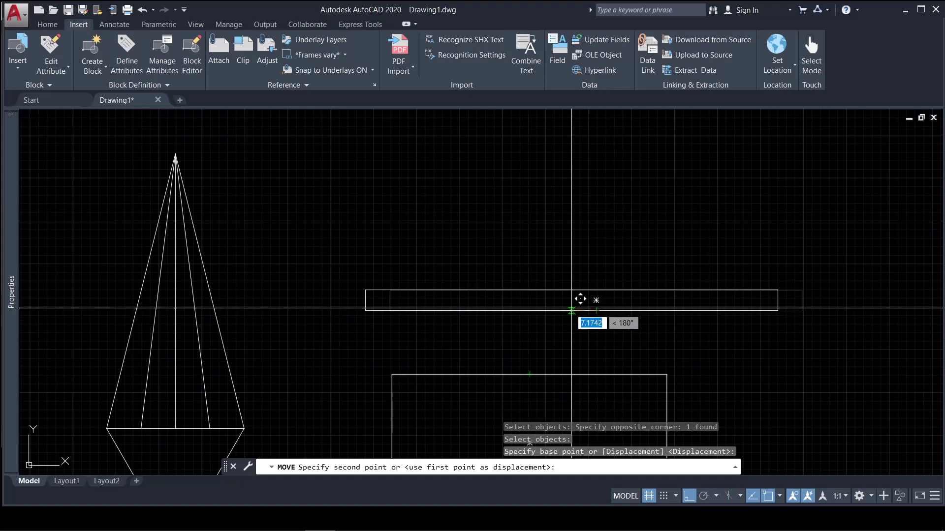
left_click(538, 364)
- Erase the thin strip, leaving only the 80 × 40 box
scroll(618, 275, "down", 6)
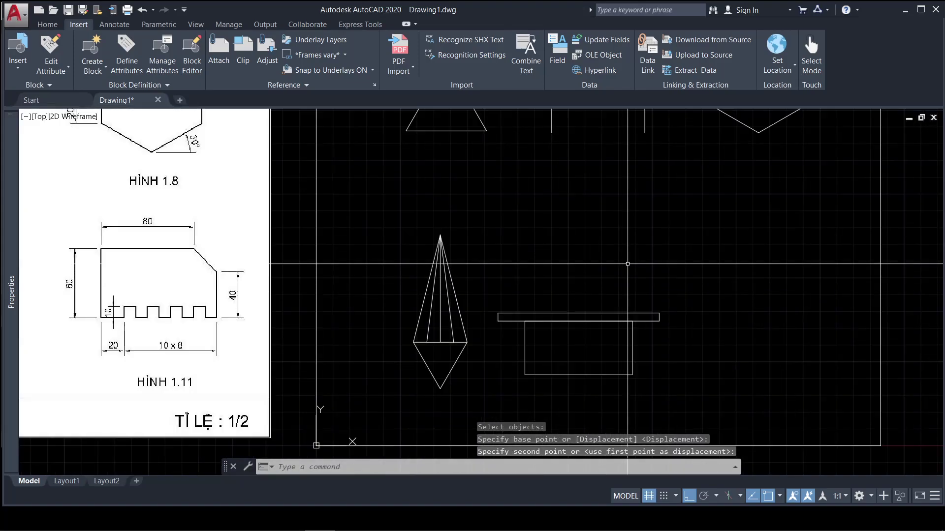
scroll(641, 248, "down", 2)
scroll(590, 256, "up", 2)
scroll(552, 270, "up", 3)
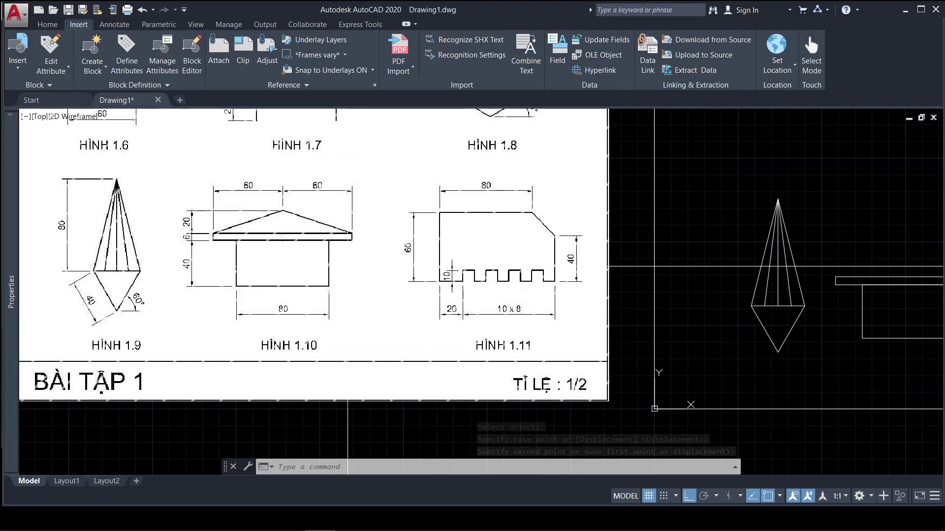
scroll(502, 270, "down", 4)
scroll(628, 253, "up", 4)
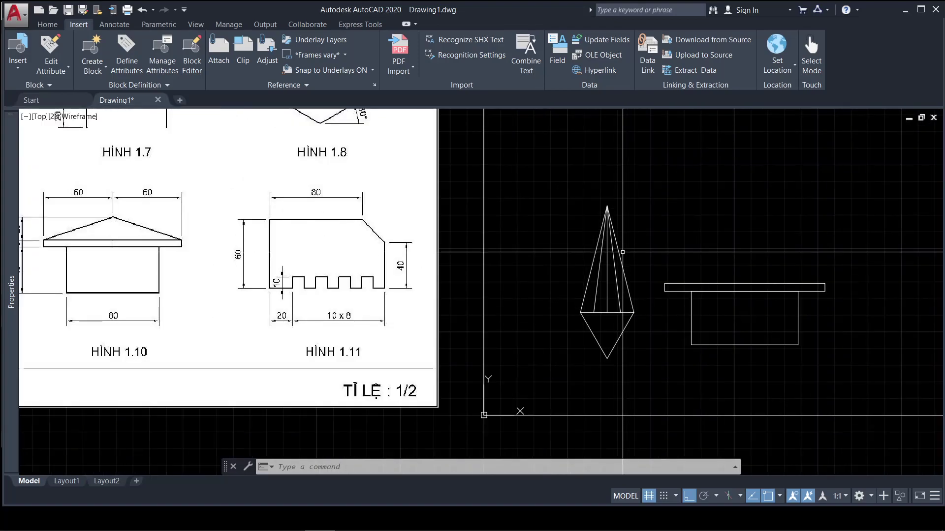
left_click_drag(840, 298, 817, 262)
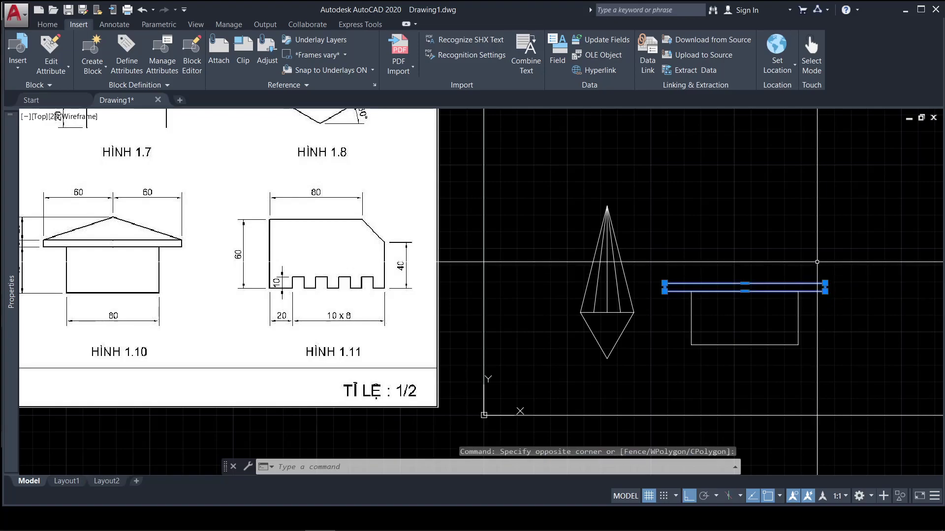
key("Delete")
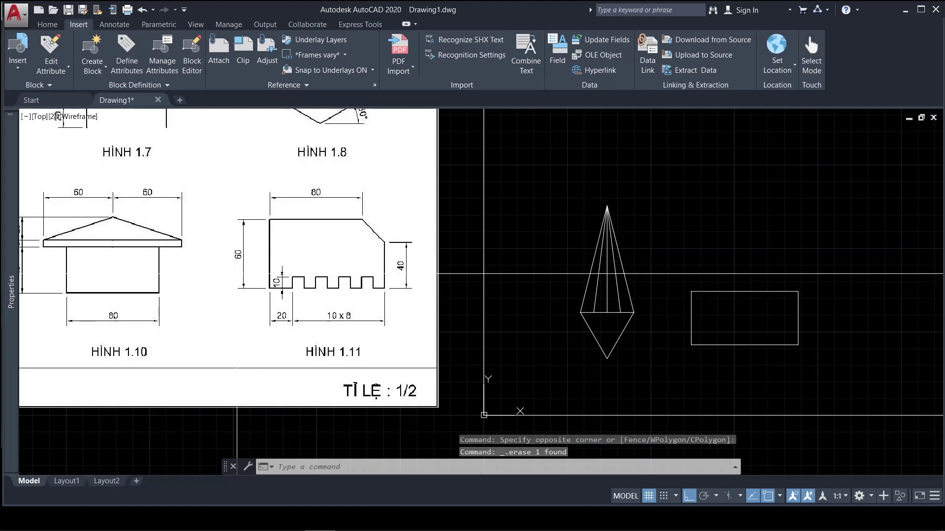
- Start the slab line at the box's top-left corner with a 20-unit overhang to the left
scroll(236, 274, "down", 3)
scroll(205, 245, "up", 3)
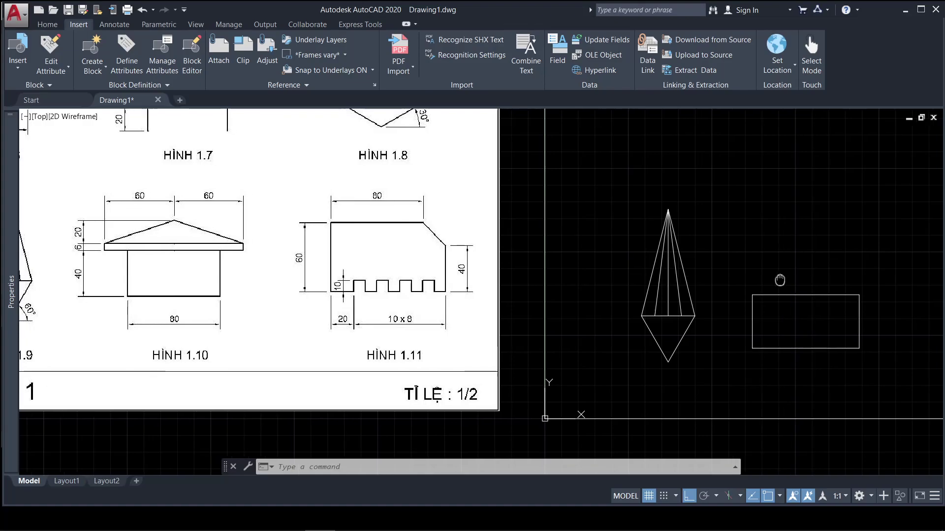
middle_click_drag(772, 300, 704, 301)
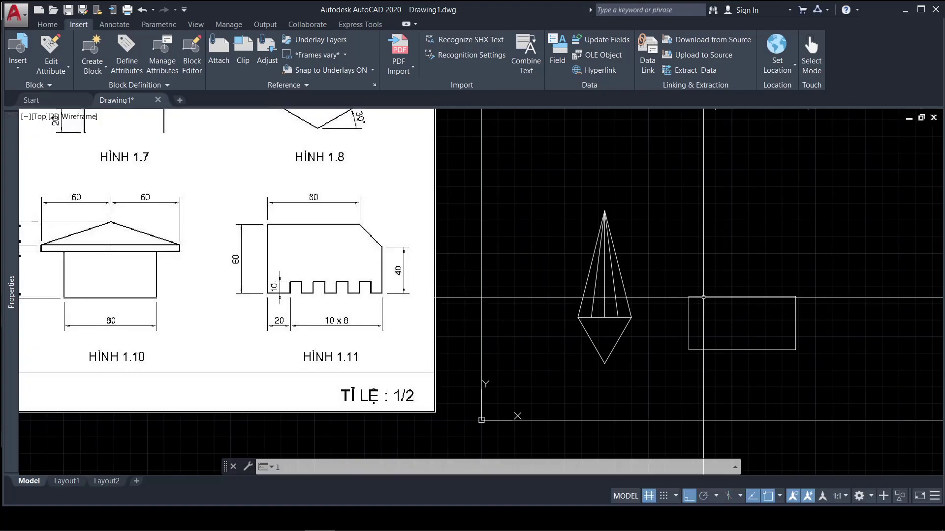
type("l")
key("Return")
left_click(689, 297)
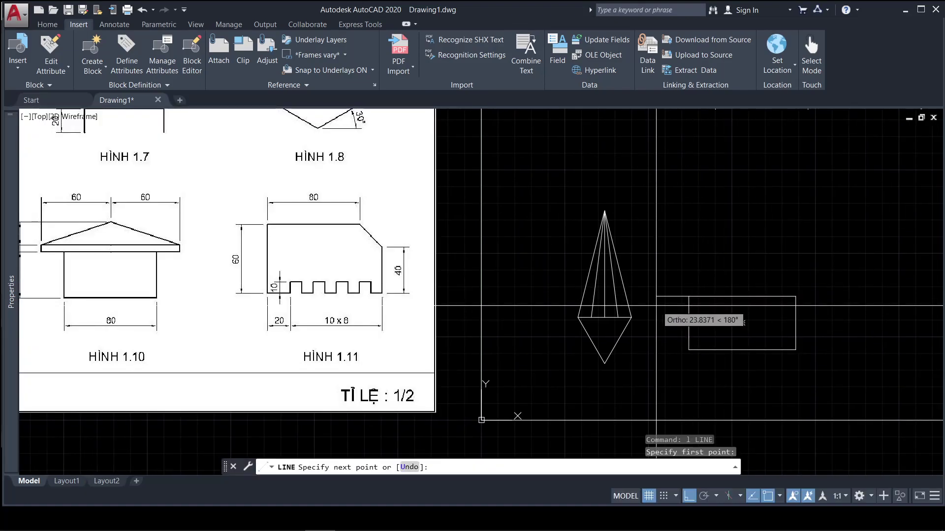
type("20")
key("Return")
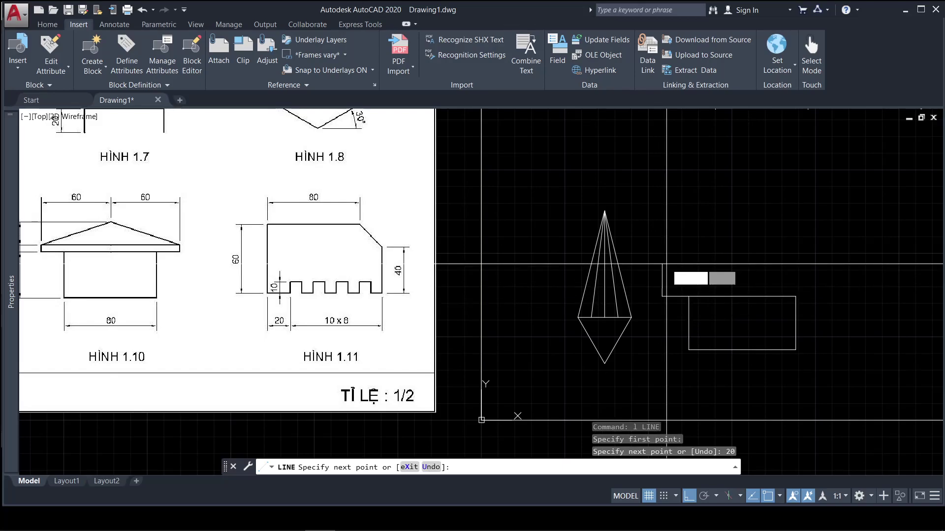
- Complete the 120 × 6 slab outline: 6 up, 120 right, 6 down
type("6")
key("Return")
type("120")
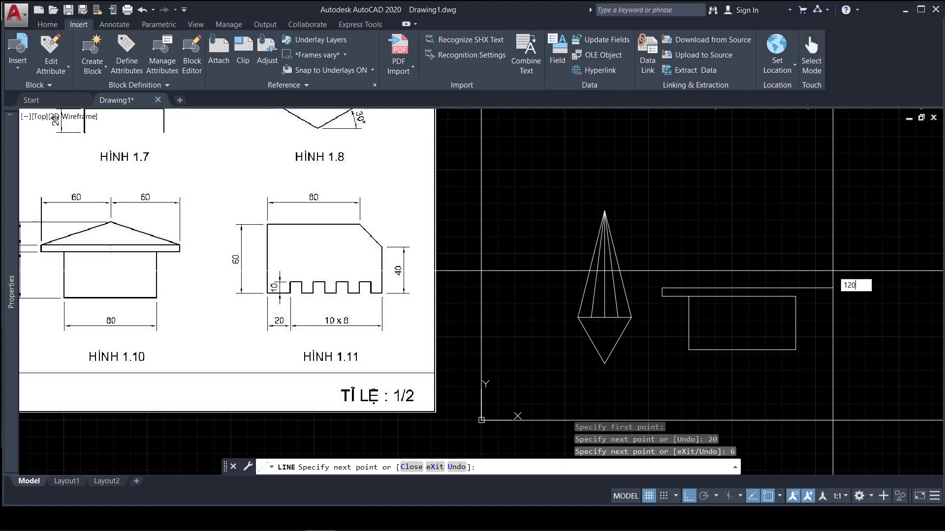
key("Return")
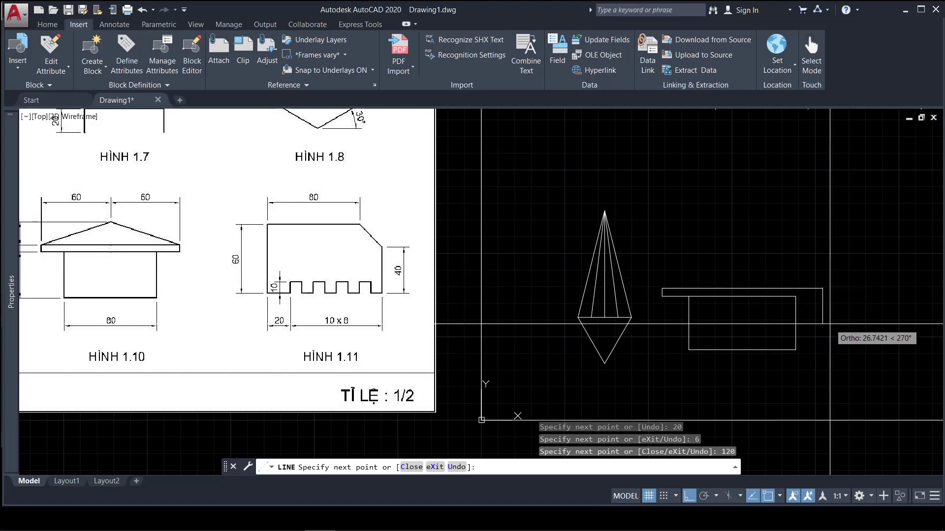
type("6")
key("Return")
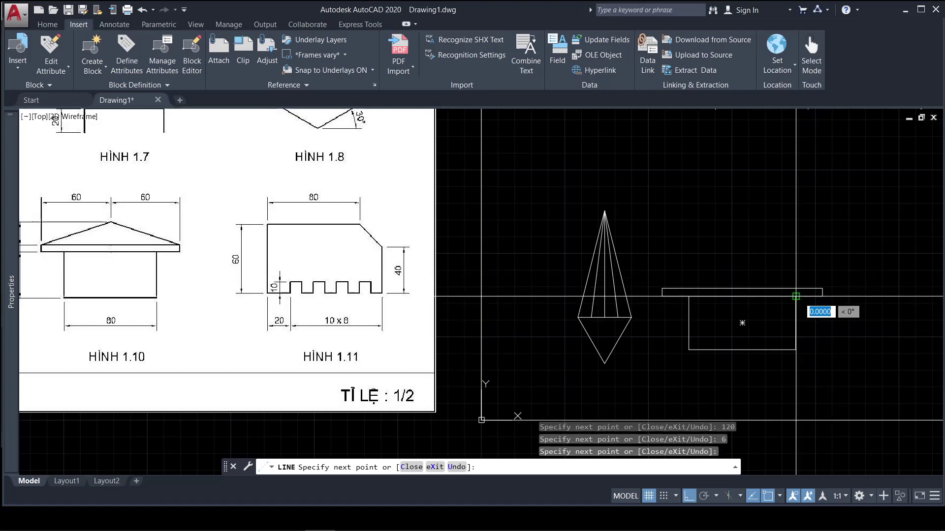
key("Return")
key("Return")
- Pan the view and restart the Line command for the roof
middle_click_drag(762, 241, 852, 267)
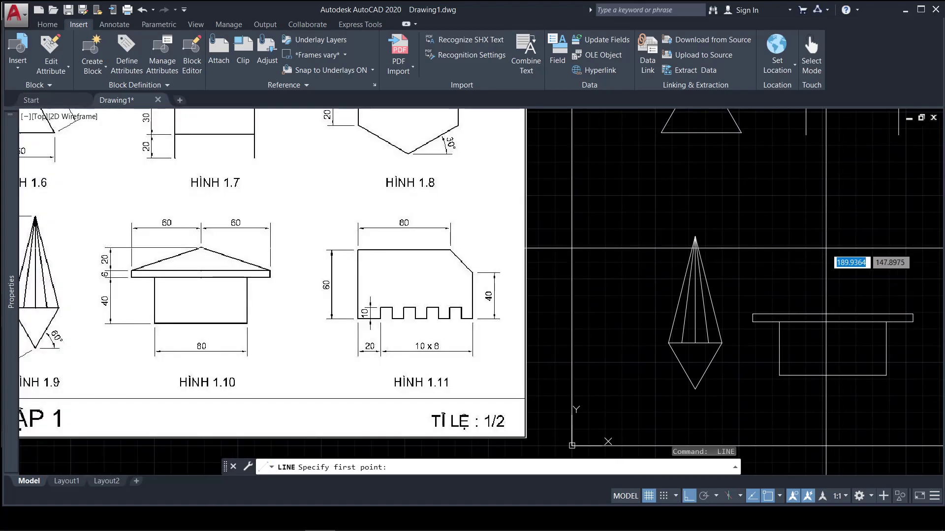
key("Escape")
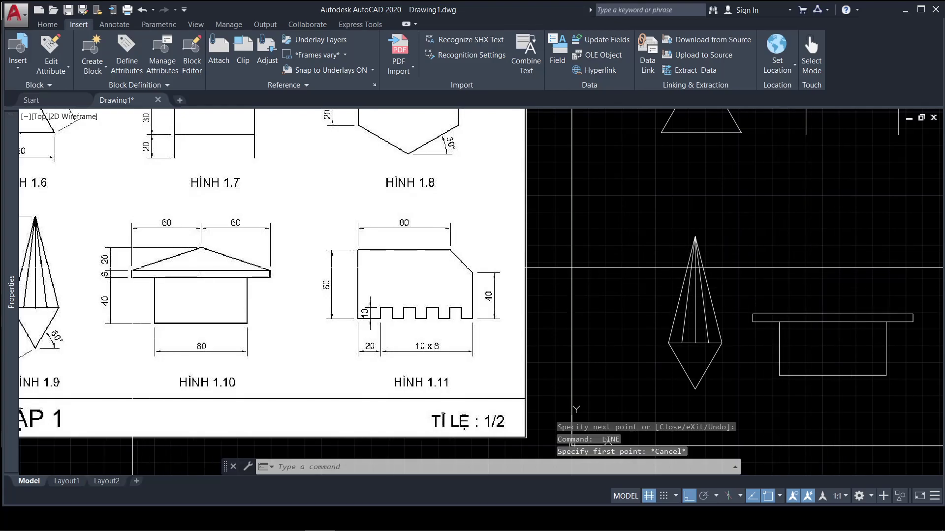
type("l")
key("Return")
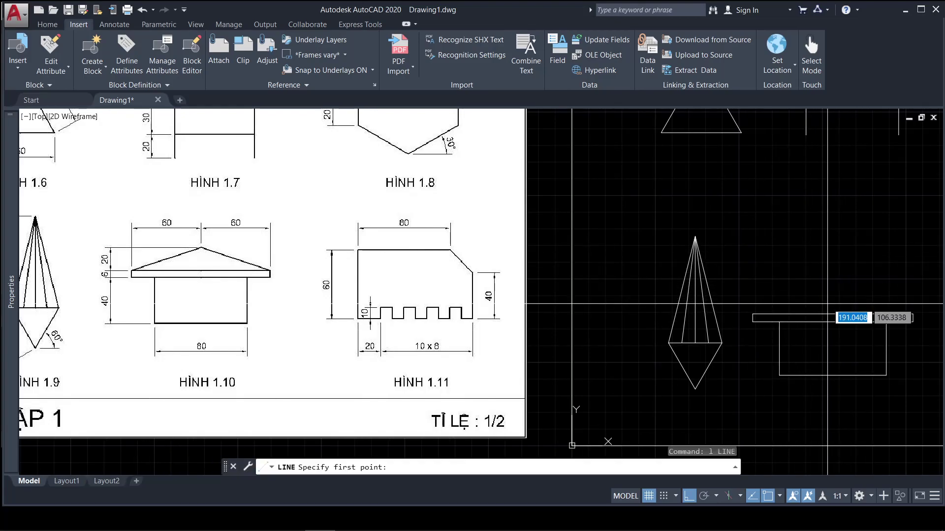
- Draw a 20-unit vertical line up from the slab's top midpoint, then join its apex to the slab's left corner
left_click(833, 313)
type("20")
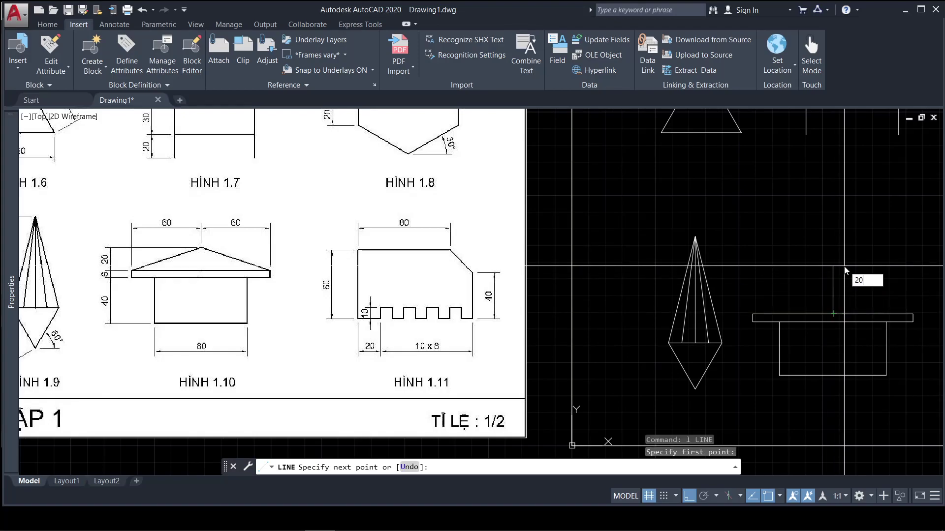
key("Return")
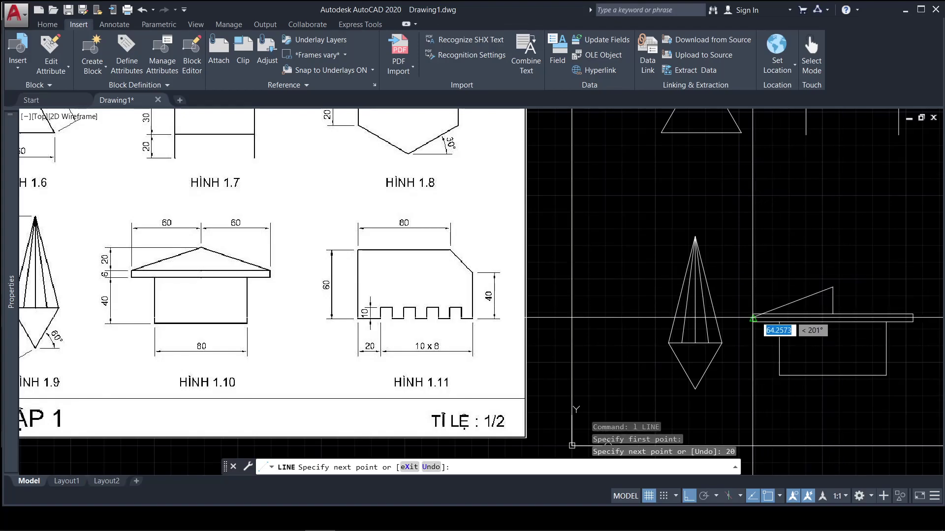
left_click(752, 317)
key("Return")
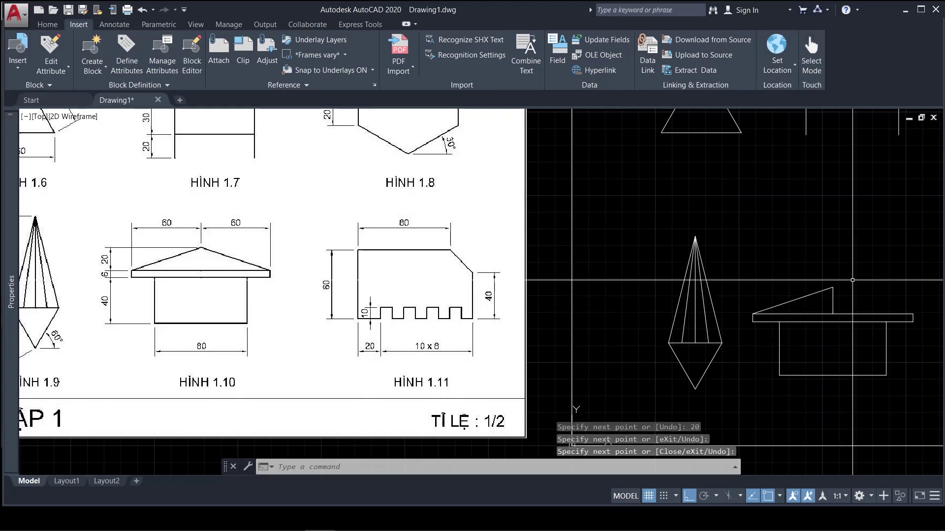
- Draw the roof's right edge from the apex to the slab's right corner
key("Return")
left_click(832, 288)
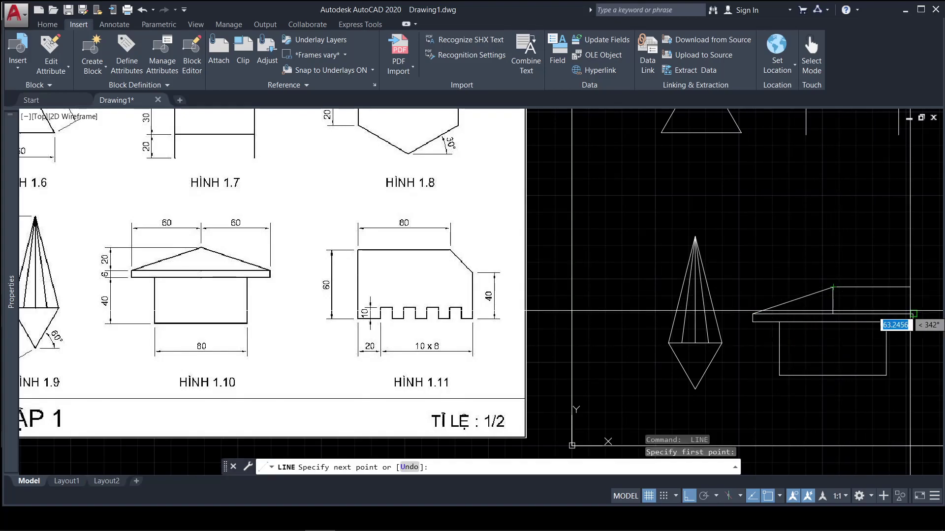
left_click(912, 314)
key("Return")
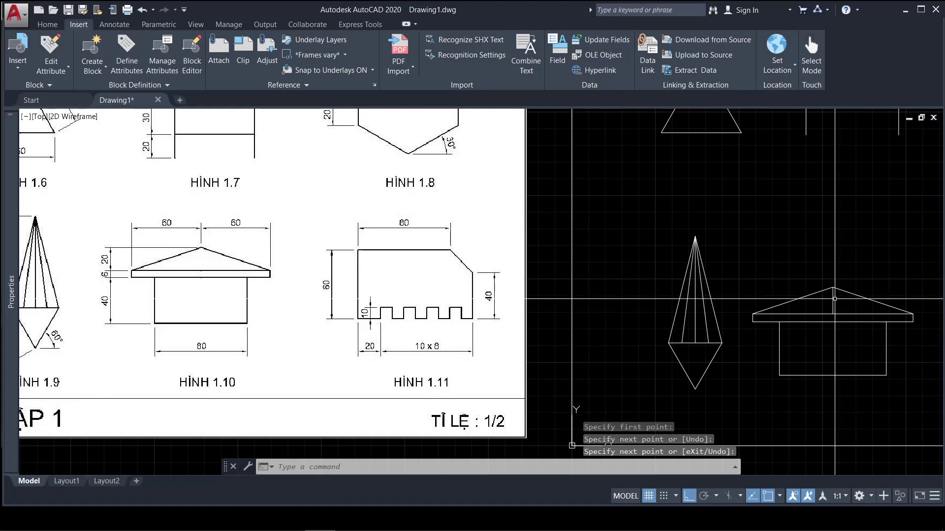
- Erase the vertical helper line and pan to empty space for the next figure
left_click(833, 298)
key("Delete")
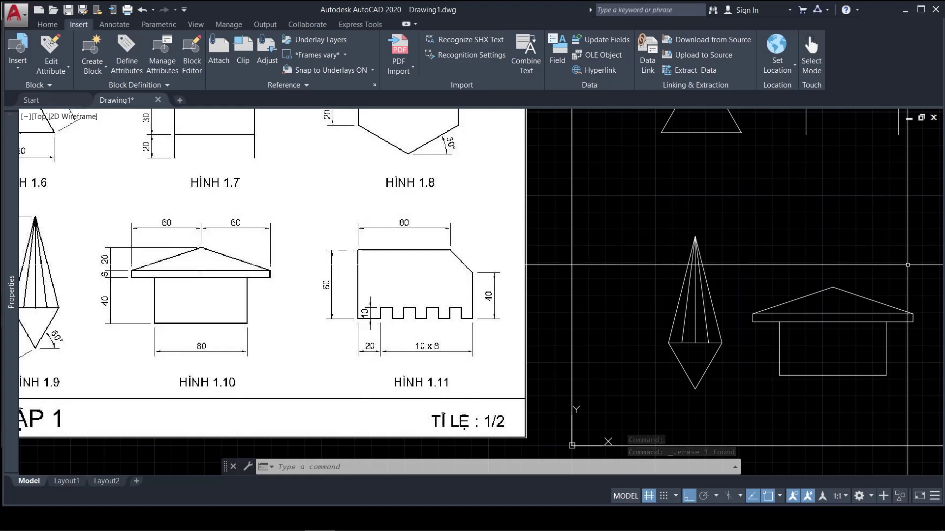
middle_click_drag(907, 265, 744, 274)
middle_click_drag(817, 276, 712, 279)
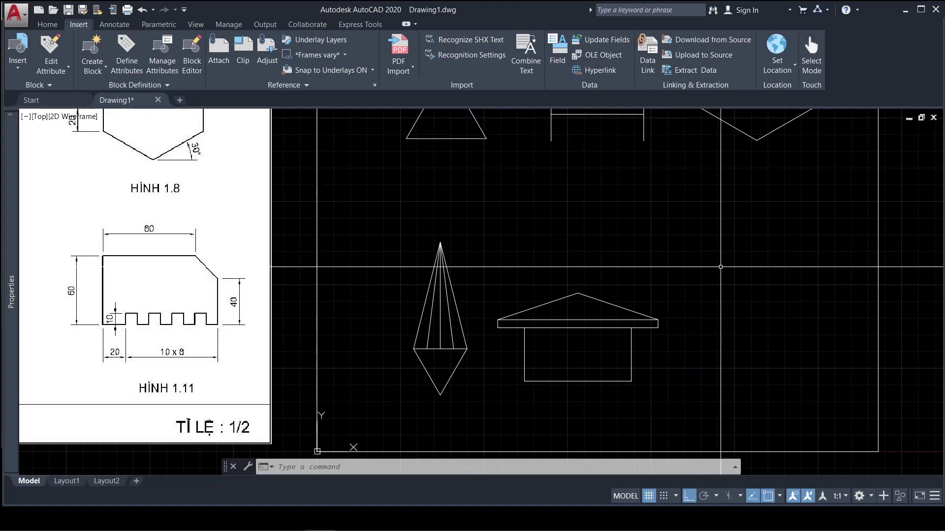
- Start Hình 1.11 at its lower-left corner with a 60 left side and 80 top edge
type("l")
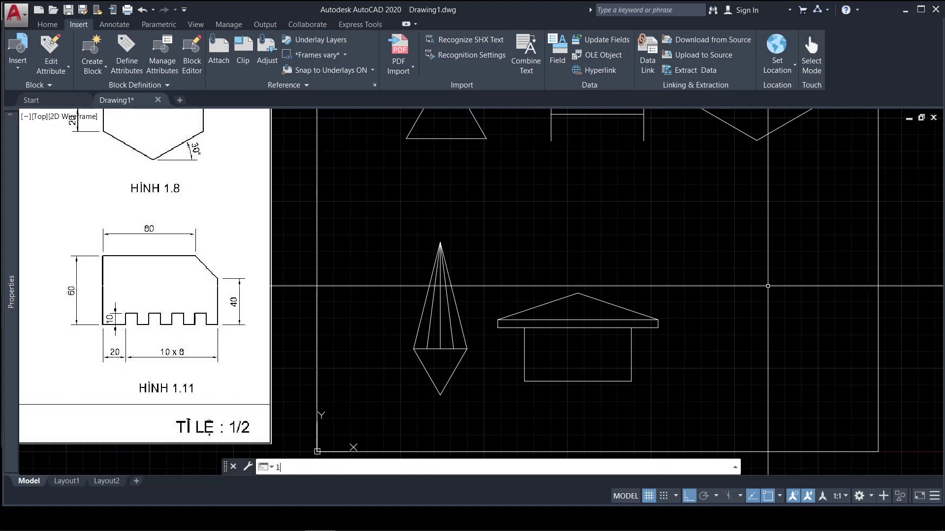
key("Return")
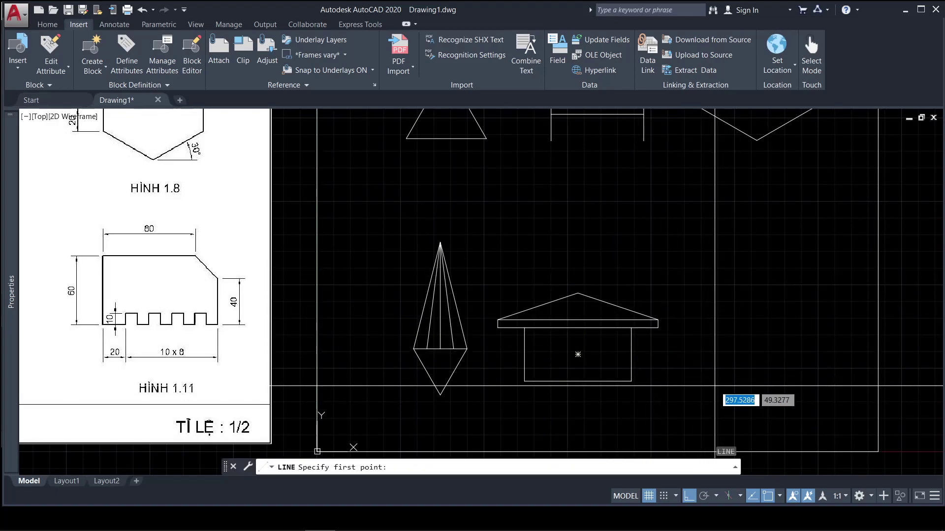
left_click(715, 386)
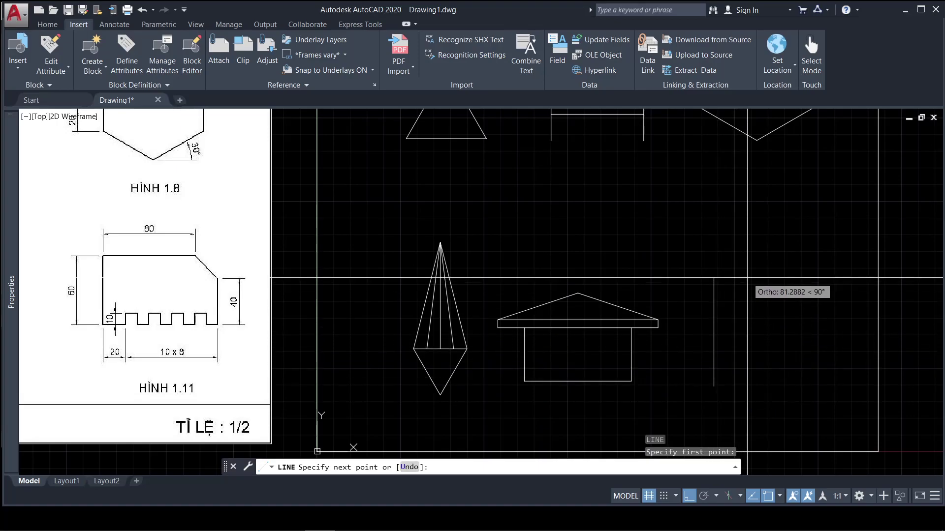
type("60")
key("Return")
type("8")
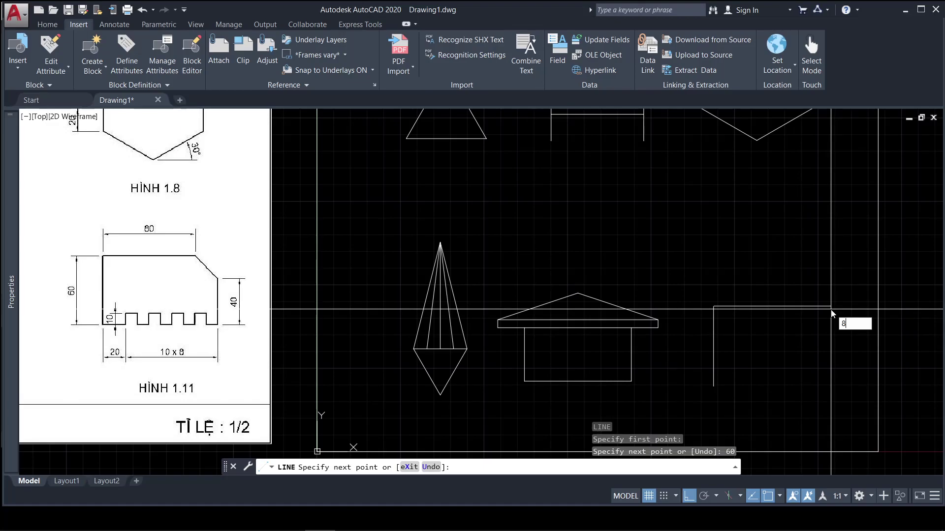
type("0")
key("Return")
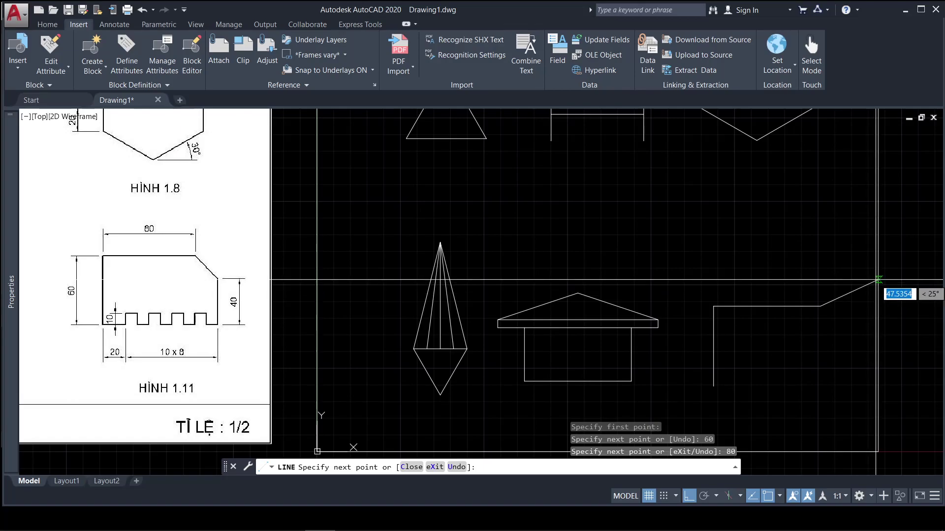
- Add the 20-by-20 chamfer and the 40-unit right side
type("20")
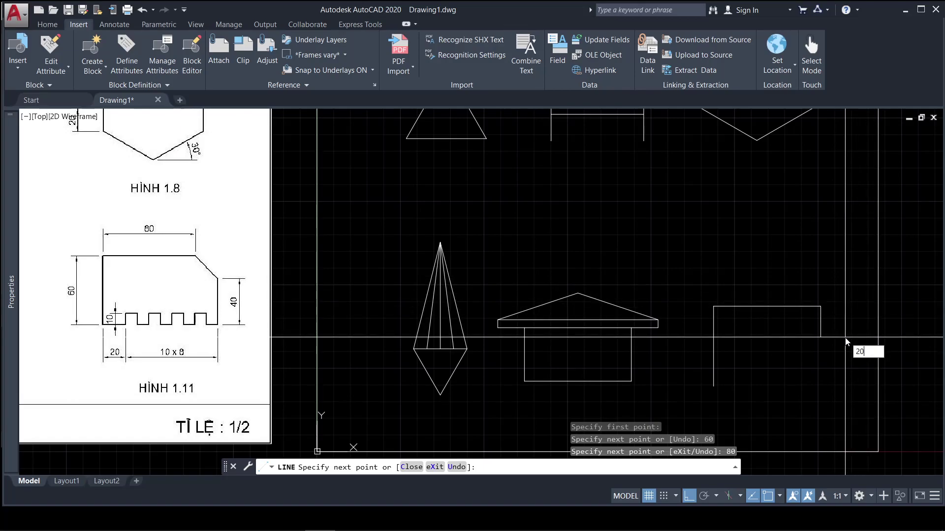
key("Tab")
type("-20")
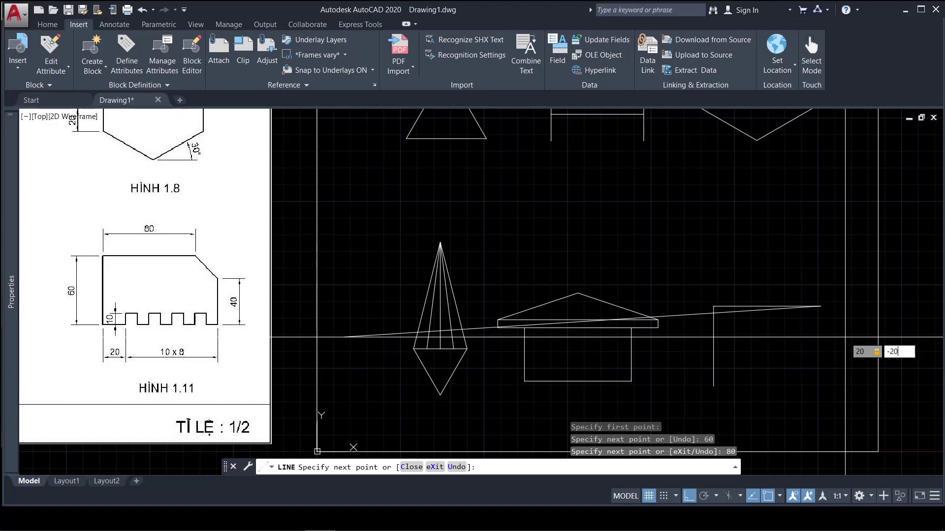
key("Return")
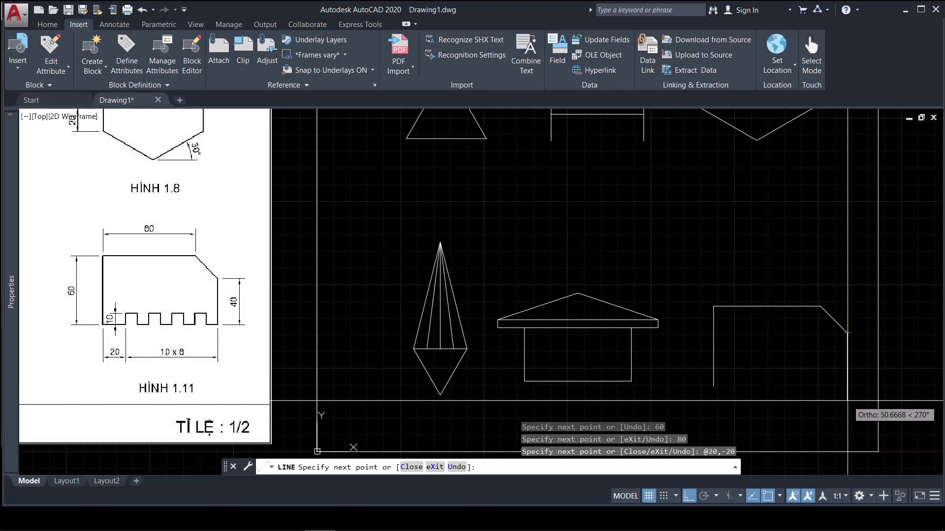
type("40")
key("Return")
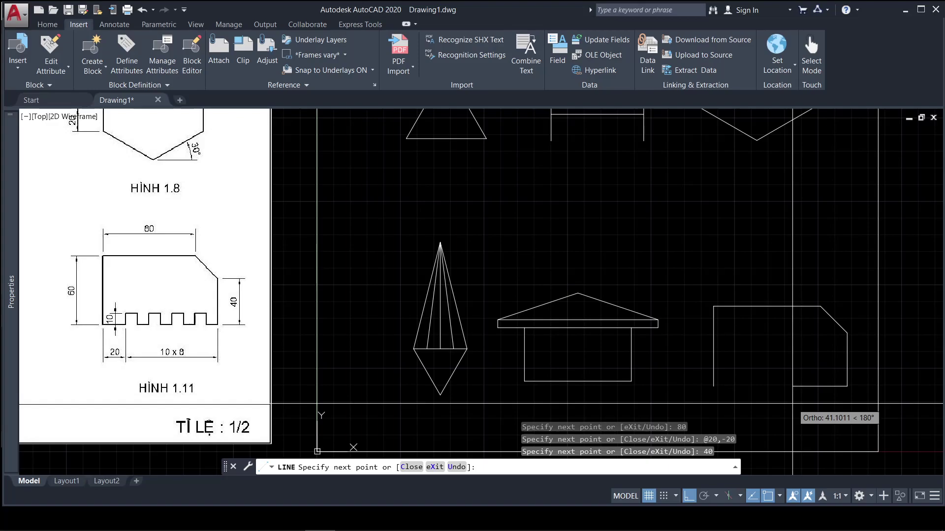
- Draw the first 10-unit notch along the bottom edge
type("10")
key("Return")
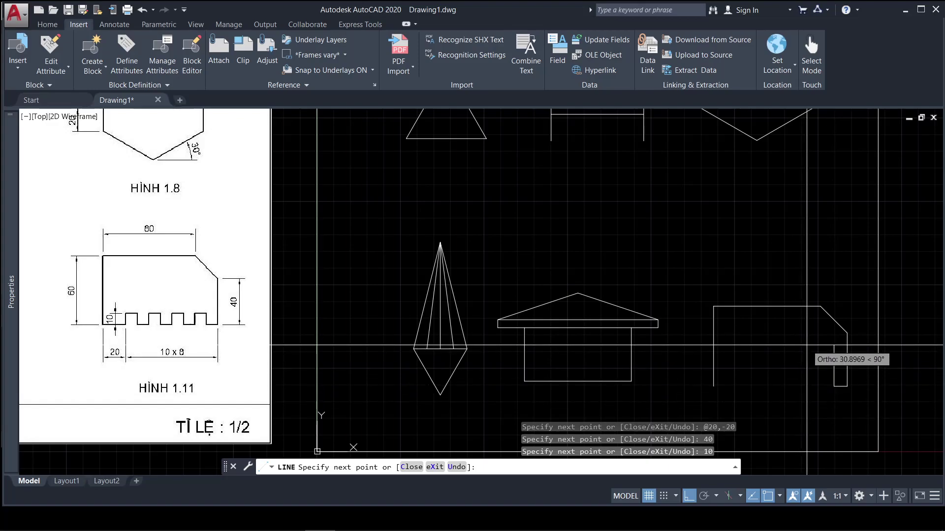
type("0")
key("Return")
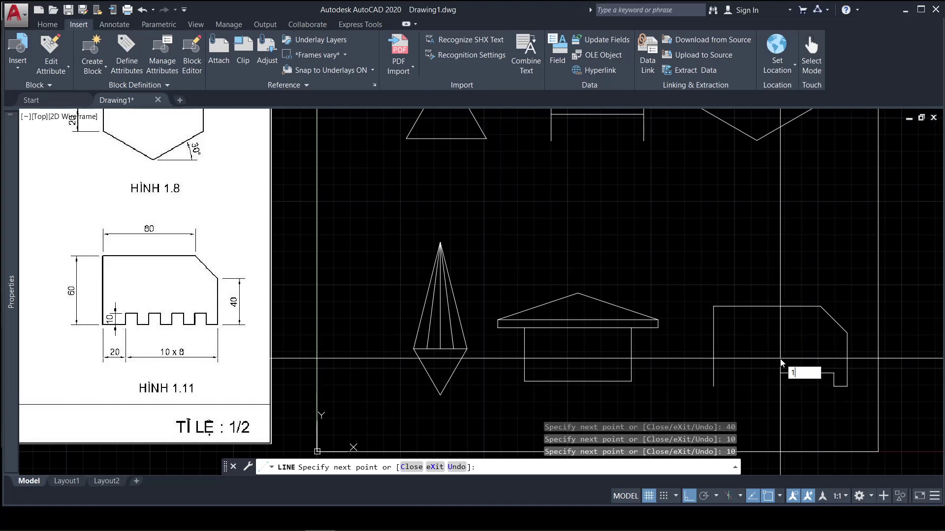
key("Return")
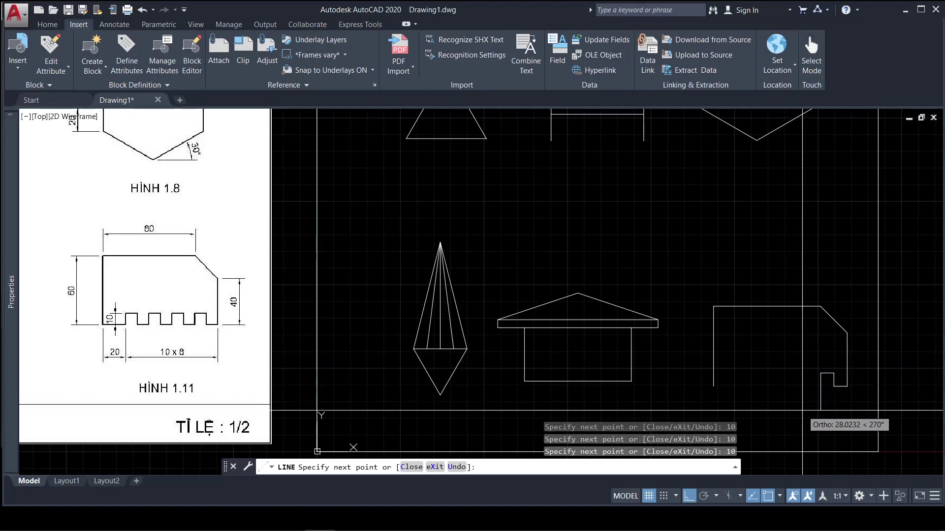
type("0")
key("Return")
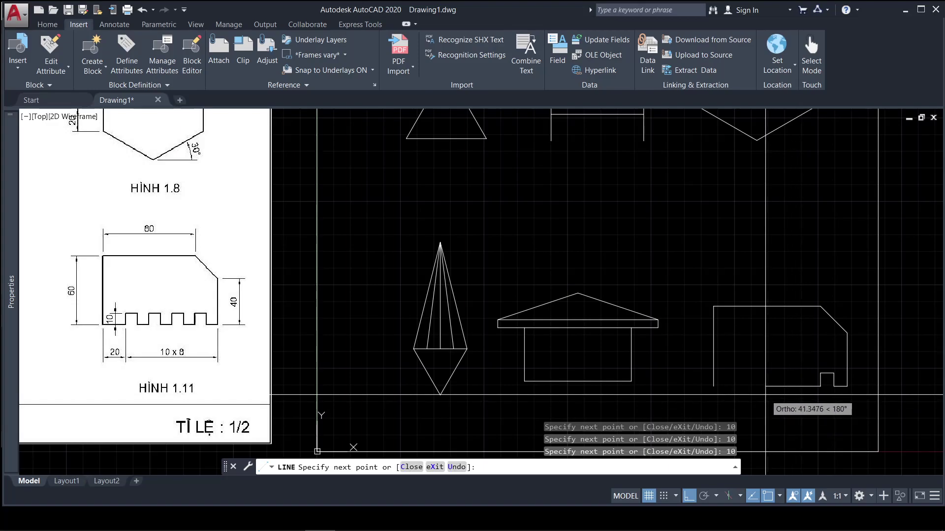
- Continue the bottom edge with alternating 10-unit notch segments
type("10")
key("Return")
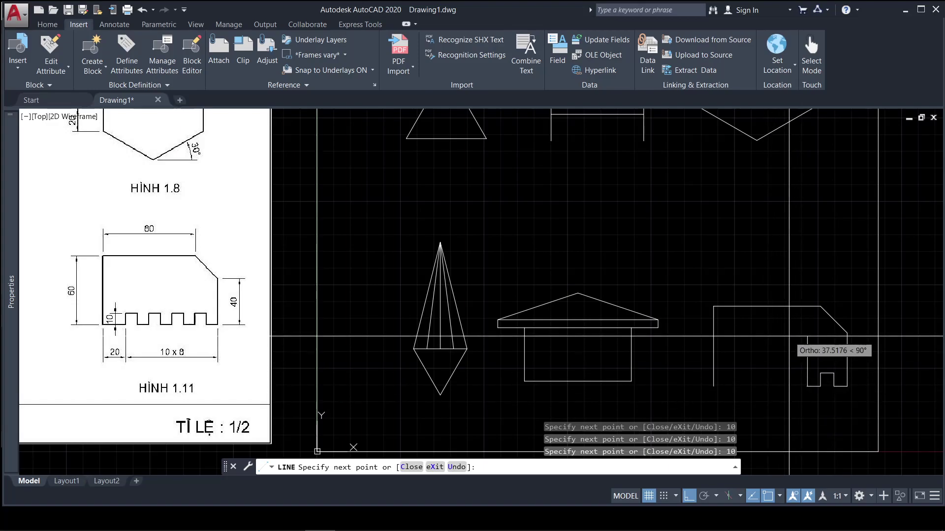
key("Return")
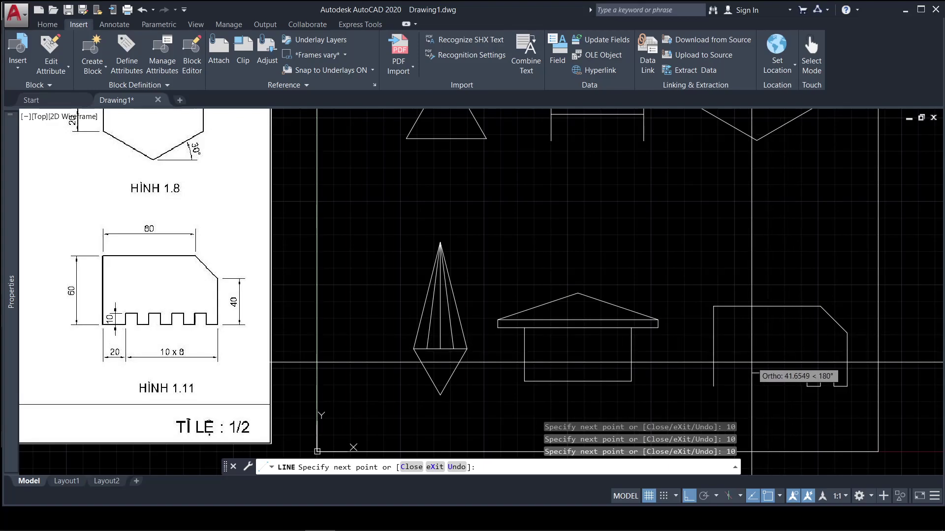
type("10")
key("Return")
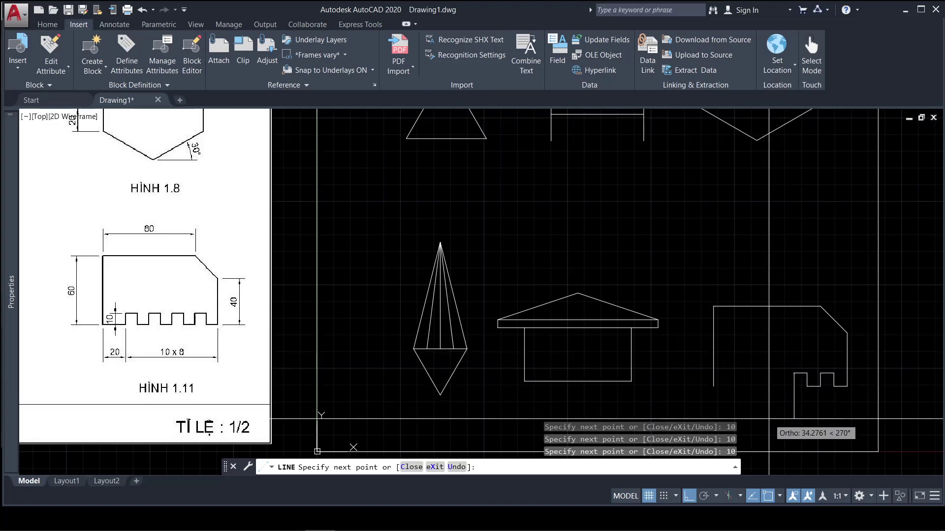
key("Return")
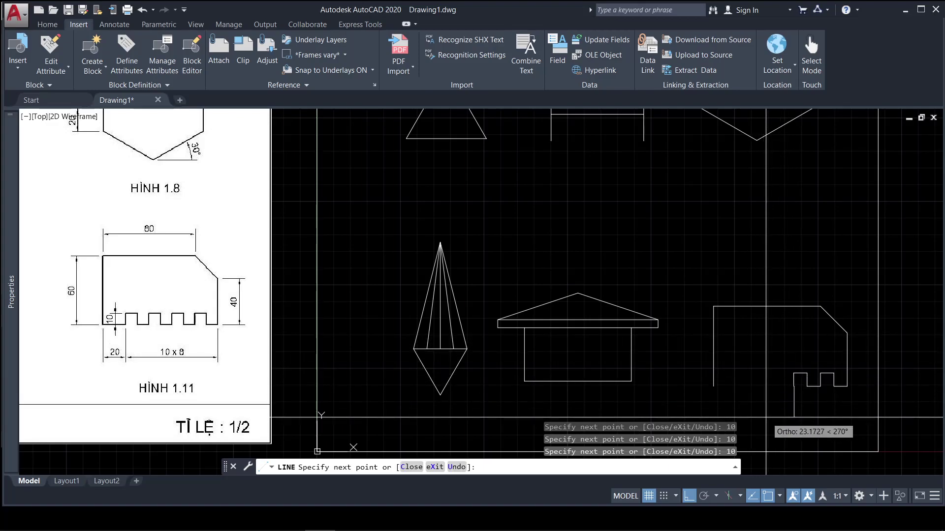
type("10")
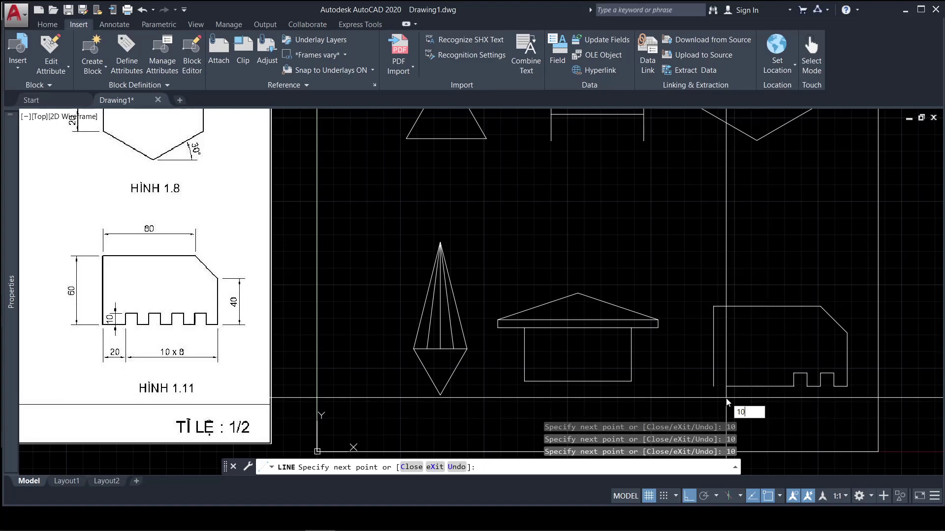
key("Return")
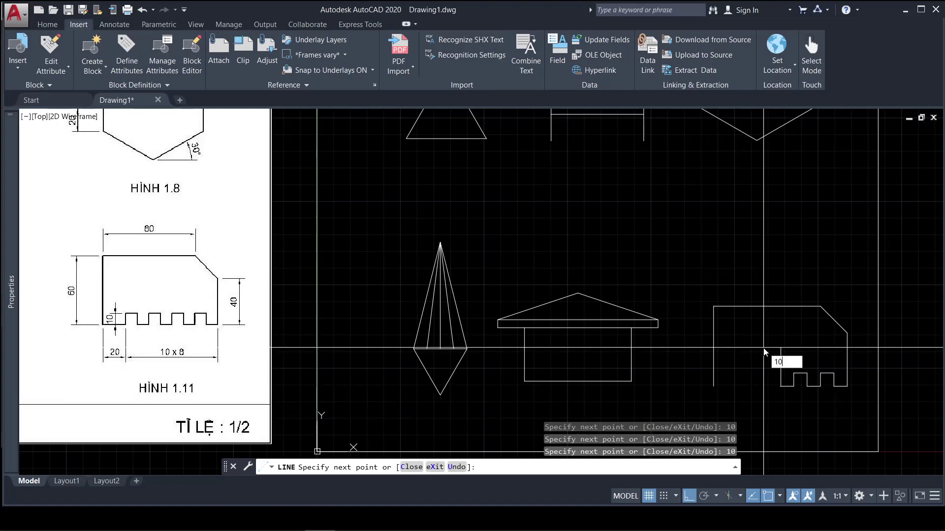
key("Return")
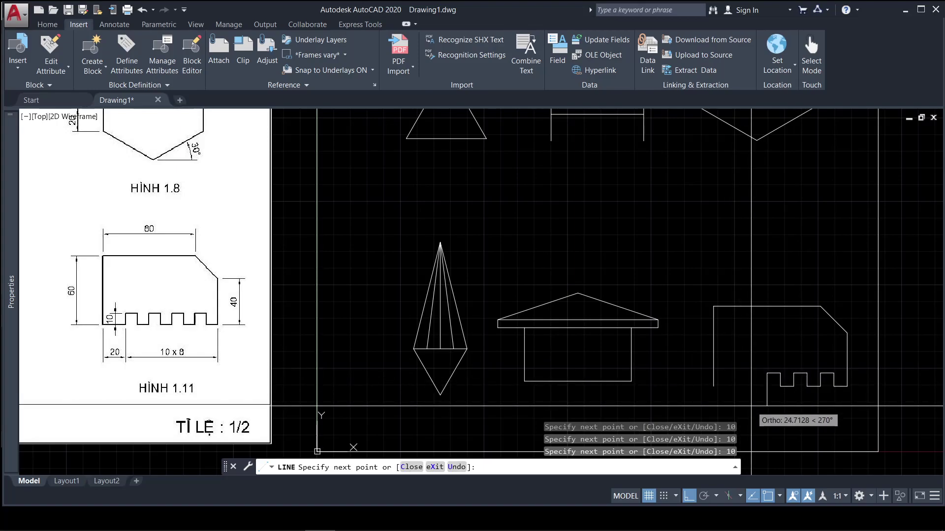
- Draw the last 10-unit notches and close the outline at the starting corner
key("Return")
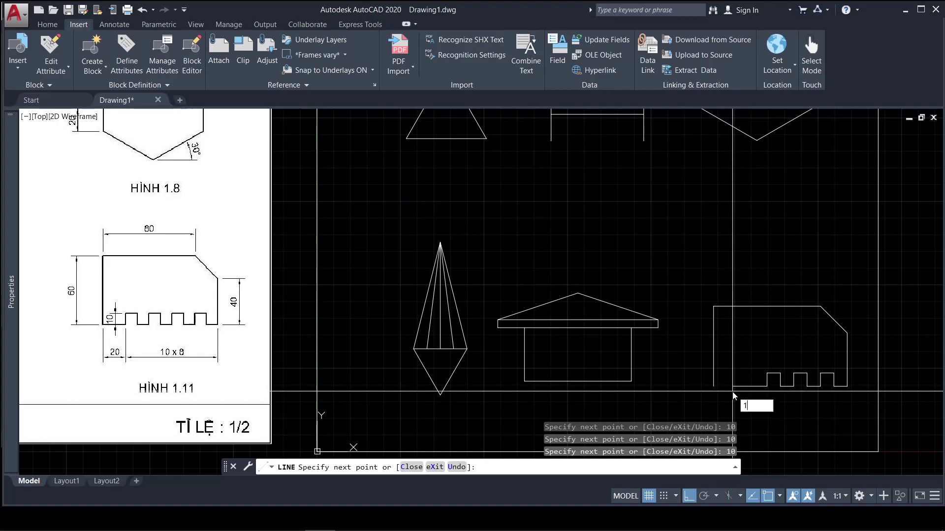
key("Return")
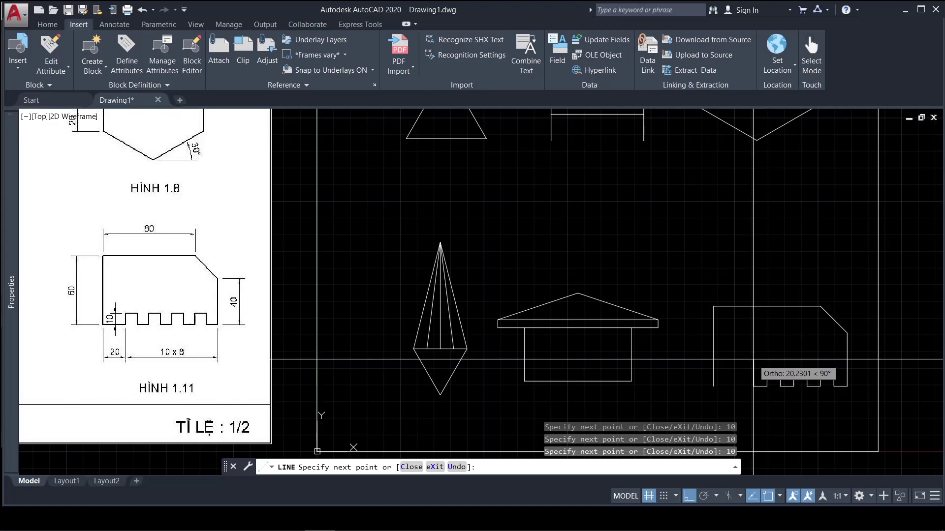
key("Return")
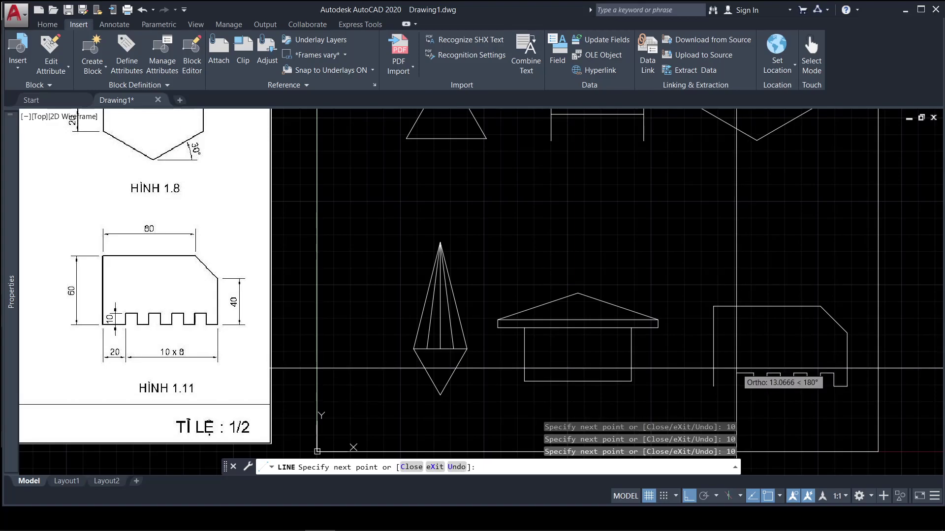
type("10")
key("Return")
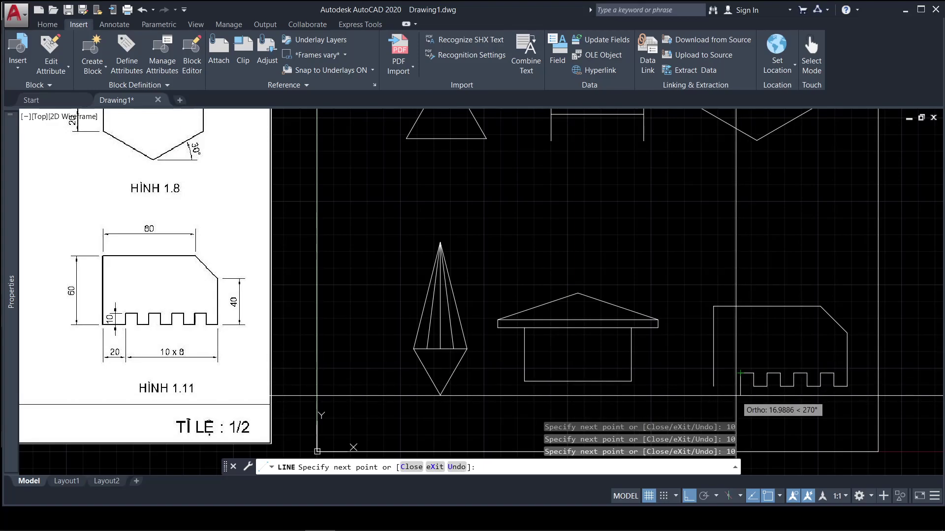
key("Return")
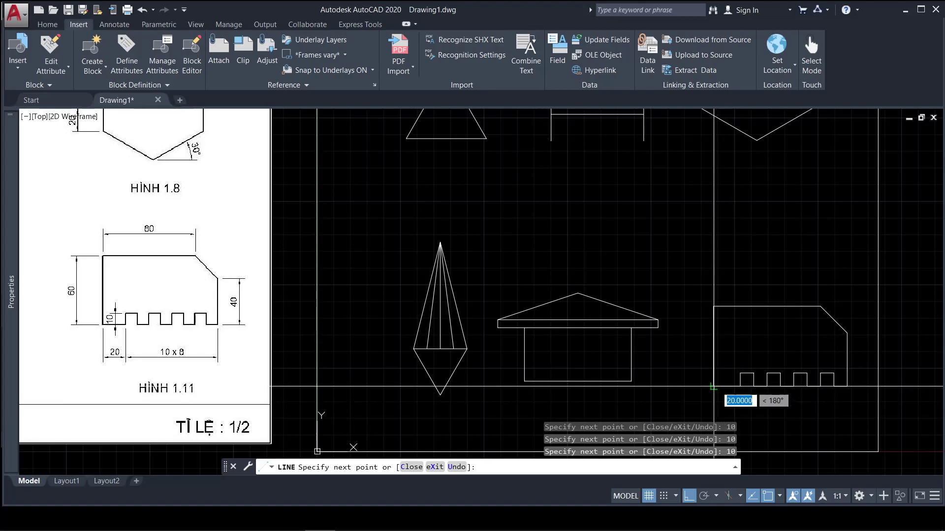
left_click(714, 386)
key("Return")
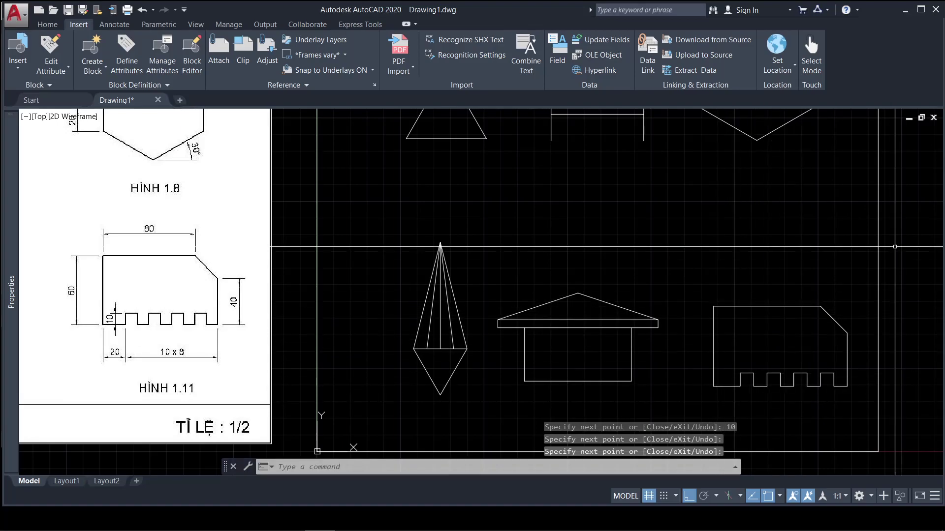
- Move the house shape slightly to the right
scroll(689, 302, "down", 2)
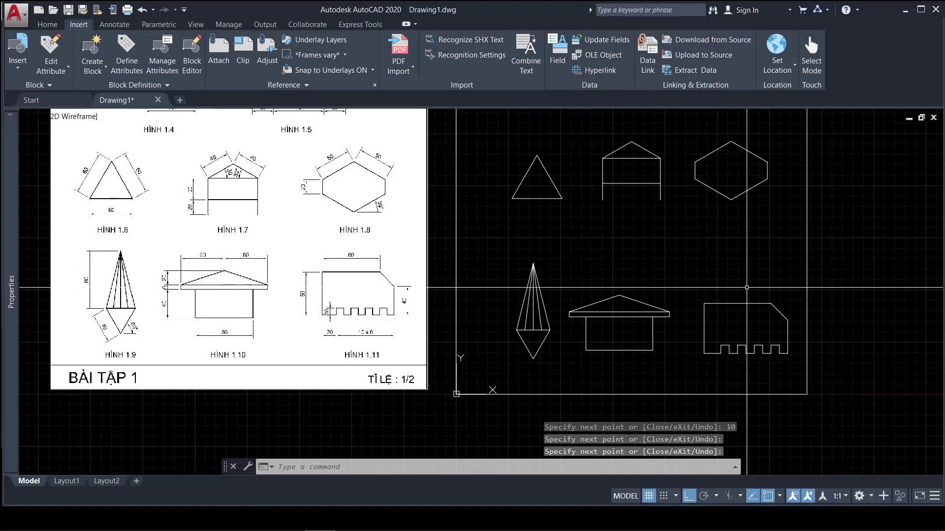
type("m")
key("Return")
left_click(564, 288)
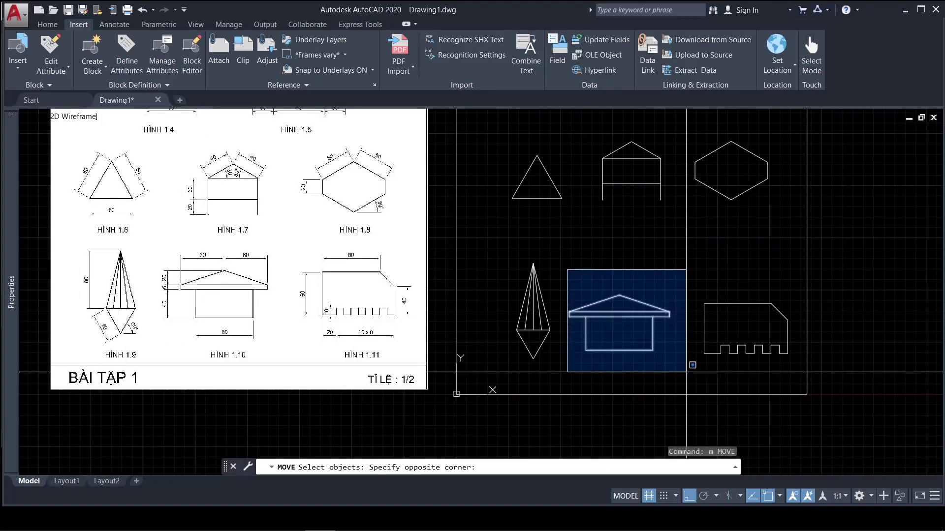
left_click(675, 360)
key("Return")
left_click(668, 254)
- Raise the three bottom-row shapes slightly and pan to show the frame
key("Return")
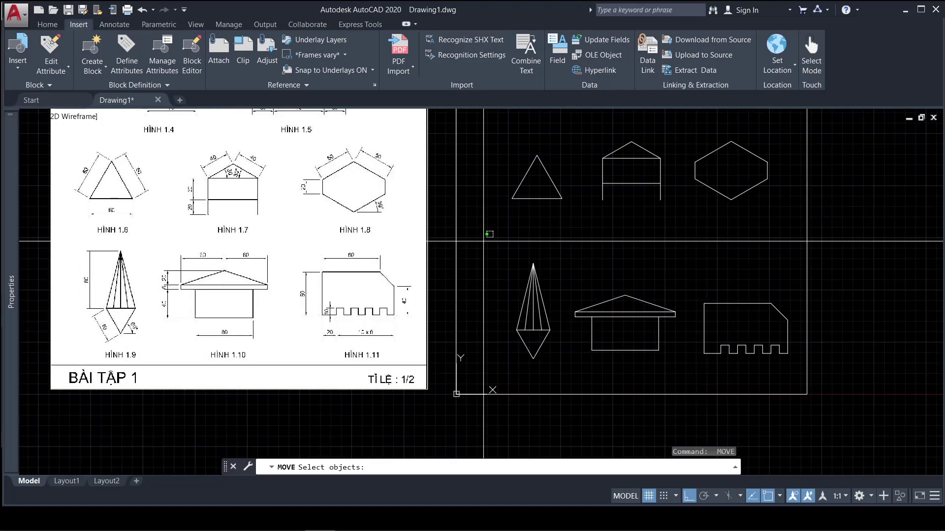
left_click(483, 241)
left_click(760, 357)
key("Return")
left_click(875, 295)
left_click(876, 273)
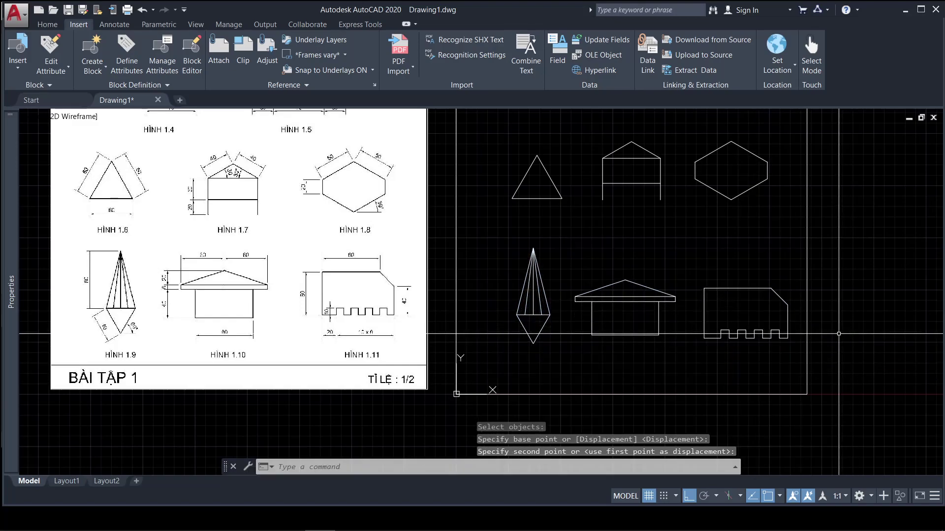
scroll(843, 308, "down", 2)
mouse_move(843, 308)
middle_mouse_down()
mouse_move(800, 321)
mouse_move(775, 308)
mouse_move(785, 304)
middle_mouse_up()
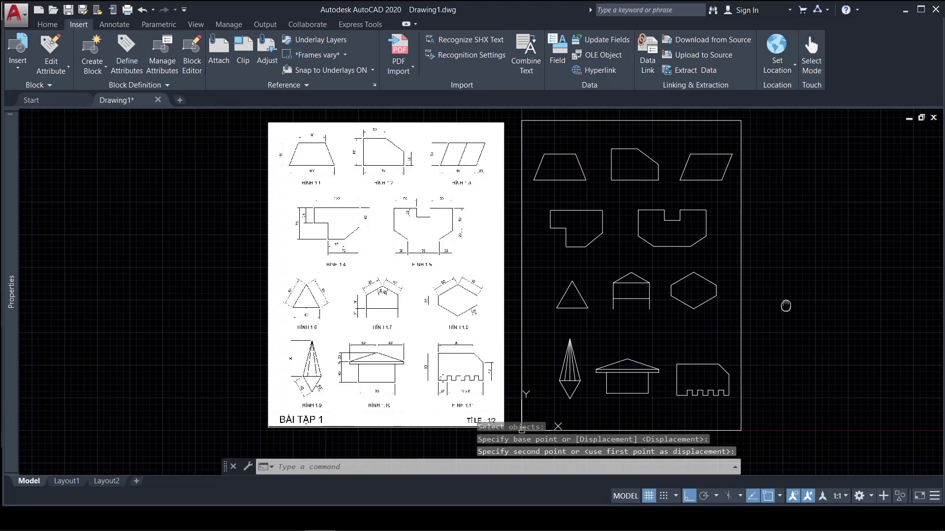